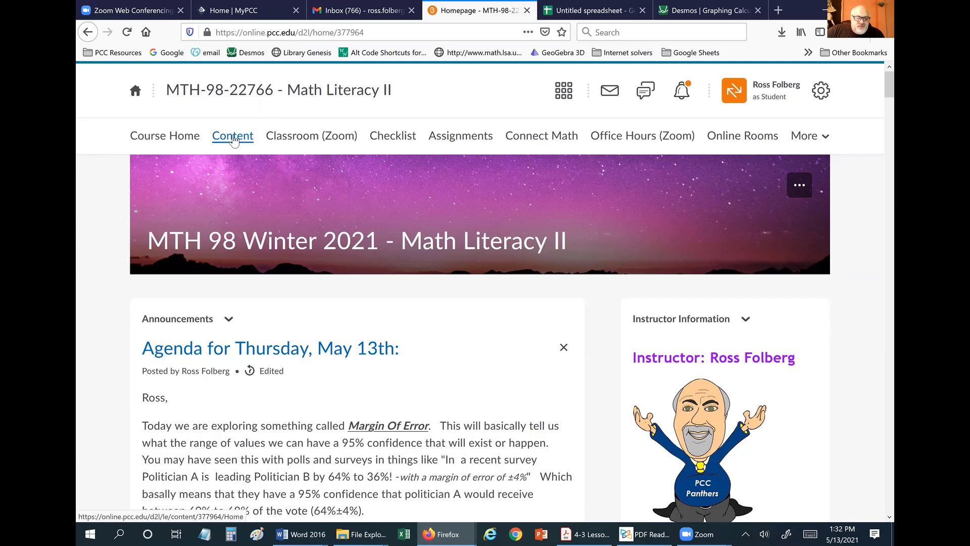
Open the Content table of contents for the MTH 98 Math Literacy II course.
left_click(233, 137)
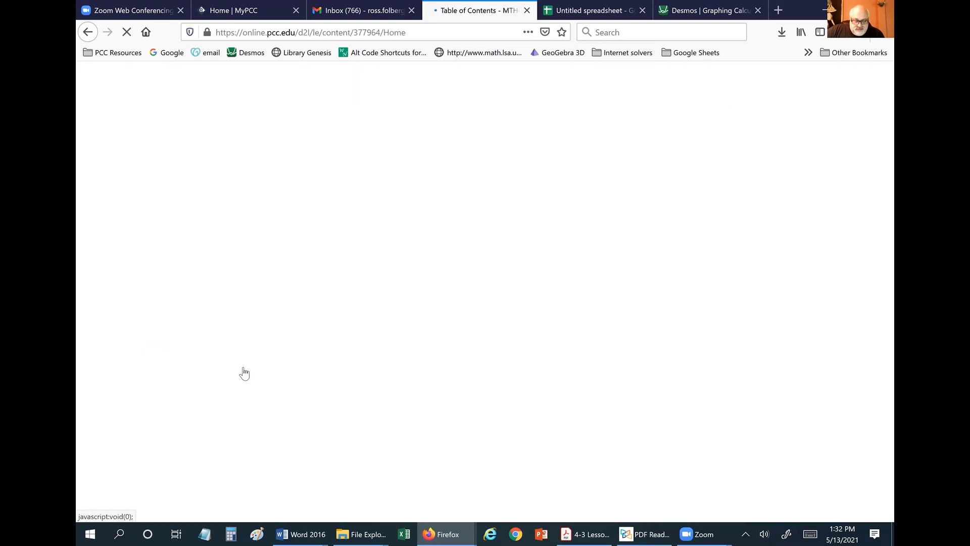
Expand the Week 7 Module in the course contents.
scroll(250, 354, "down", 4)
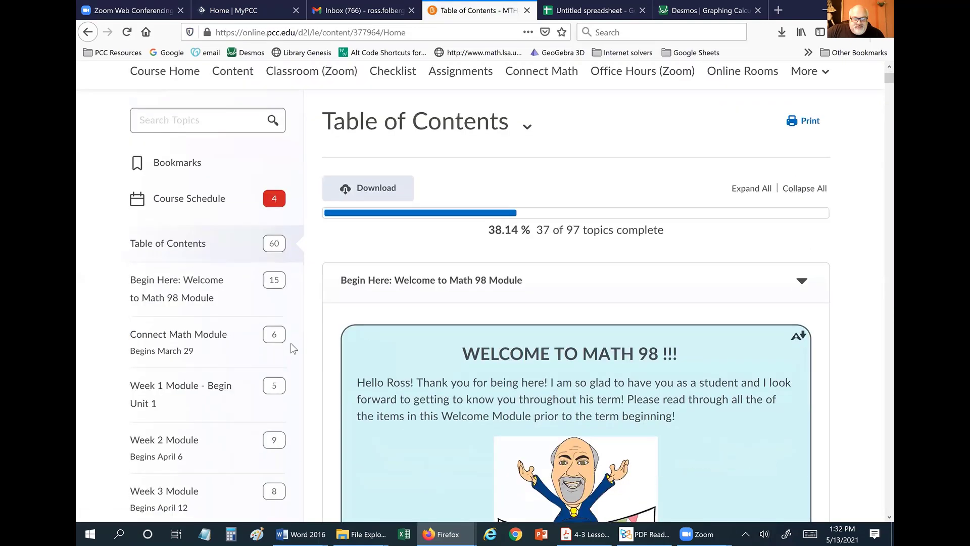
scroll(249, 362, "down", 4)
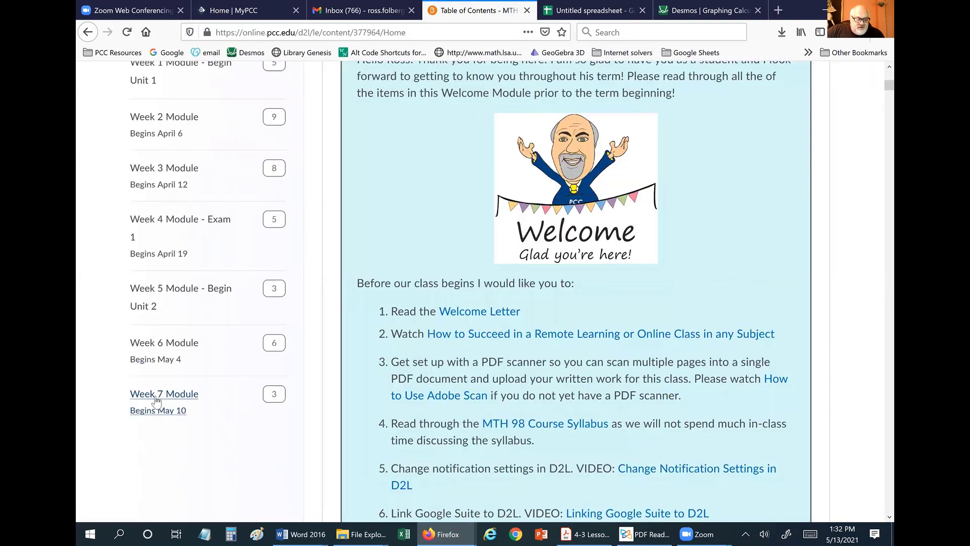
left_click(159, 397)
Open the M98 Spreadsheet 5 (2-7 & 4-3) link in a new tab and switch to it.
scroll(504, 375, "down", 7)
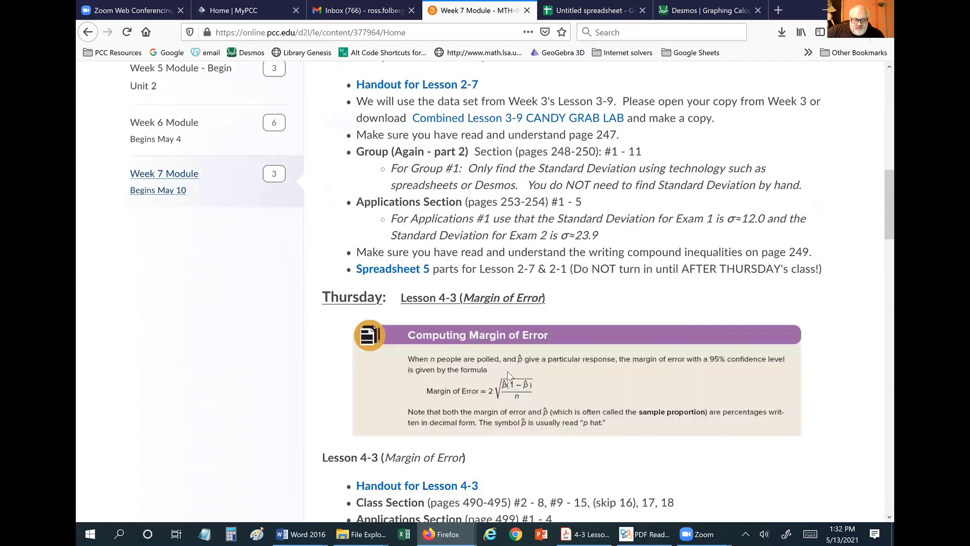
scroll(310, 346, "down", 13)
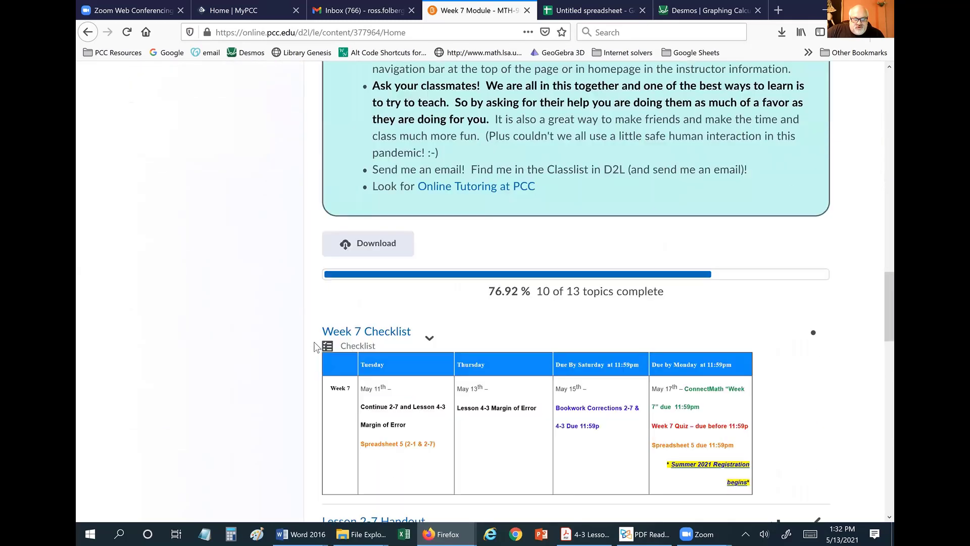
scroll(313, 347, "down", 6)
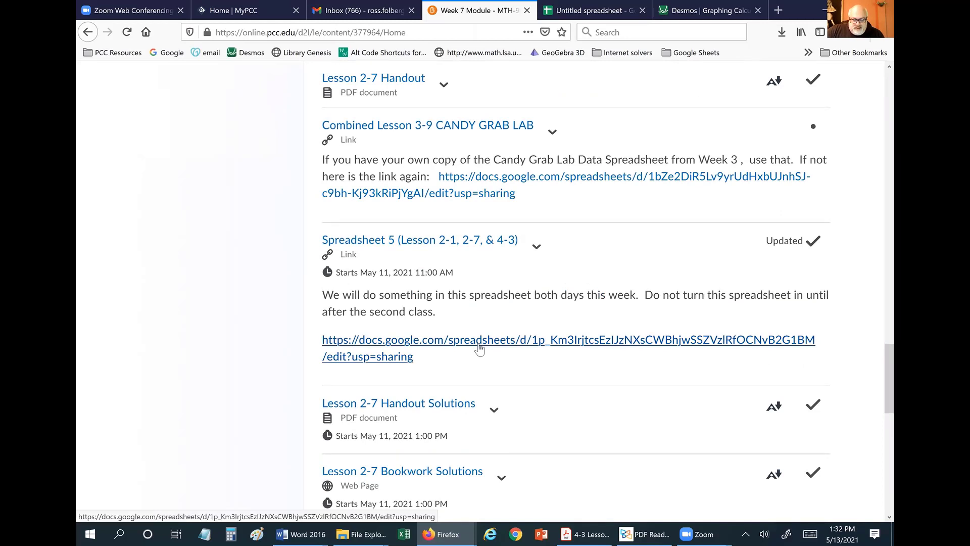
right_click(467, 341)
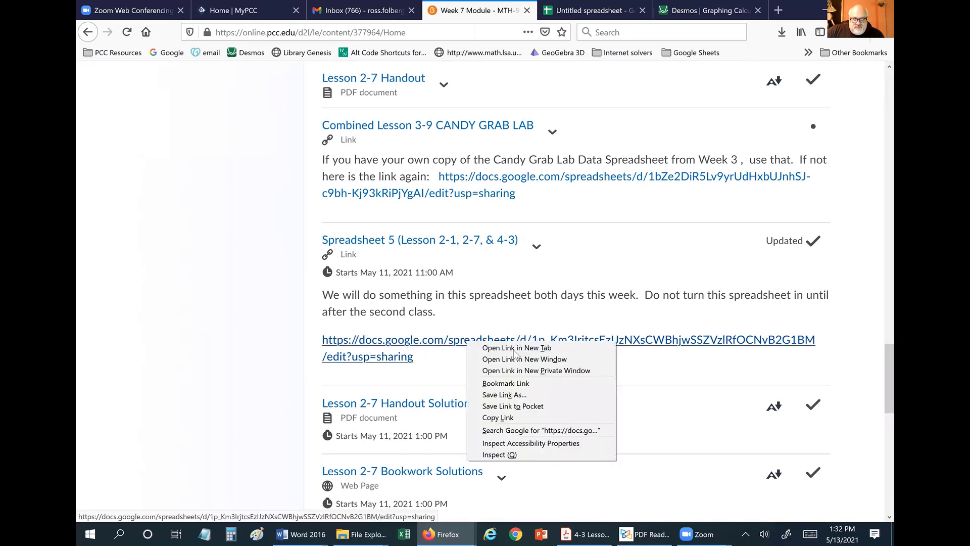
left_click(515, 348)
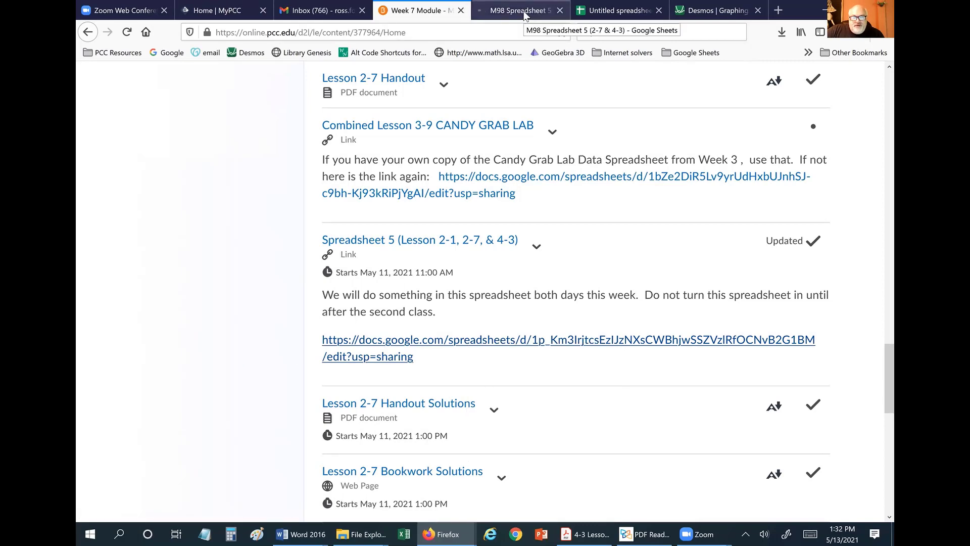
left_click(526, 12)
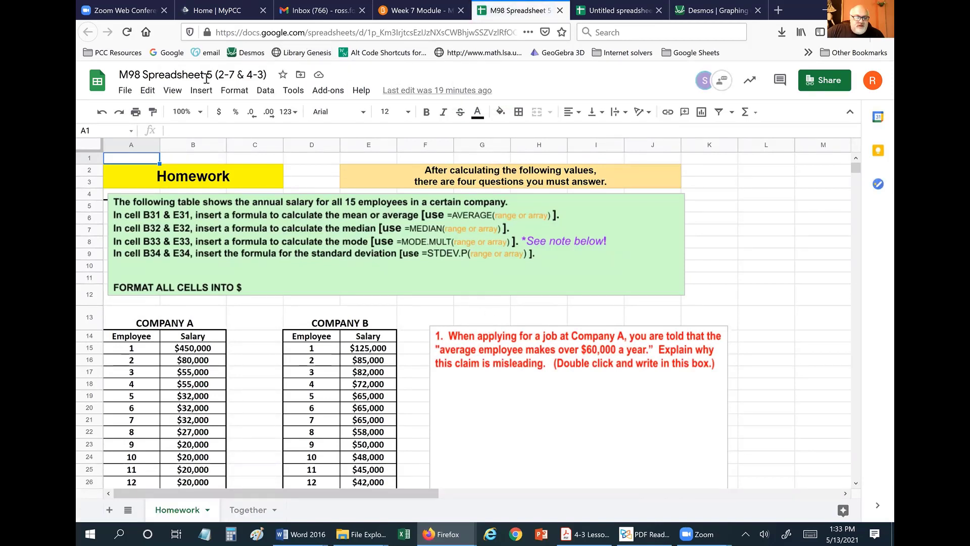
Start a copy of the spreadsheet with the MTH 98 Sp 2021 folder as its destination.
left_click(126, 94)
left_click(126, 94)
left_click(126, 92)
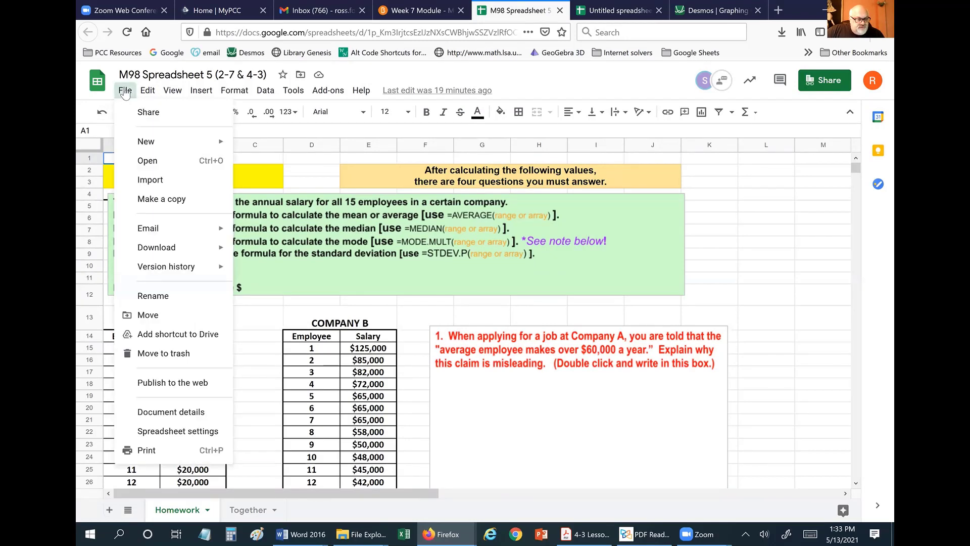
left_click(179, 201)
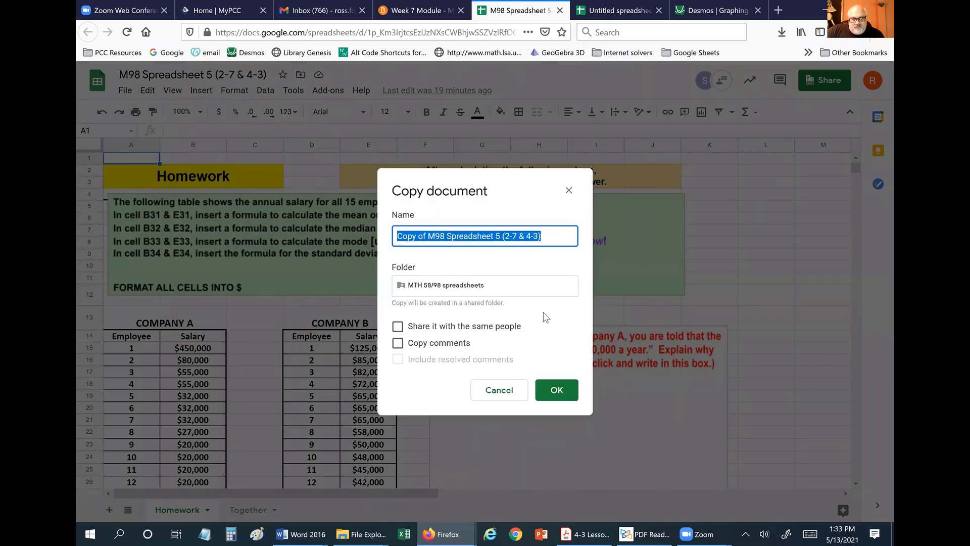
left_click(504, 287)
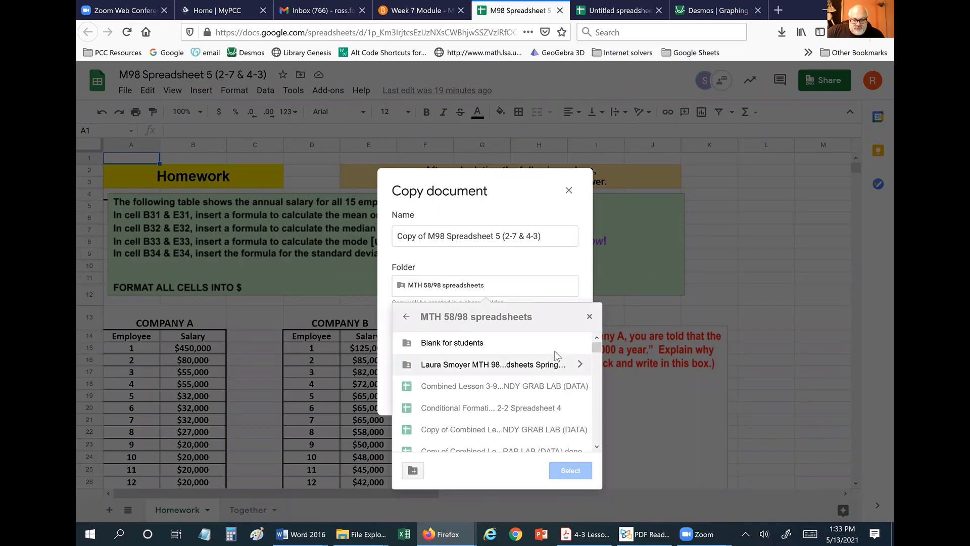
double_click(444, 342)
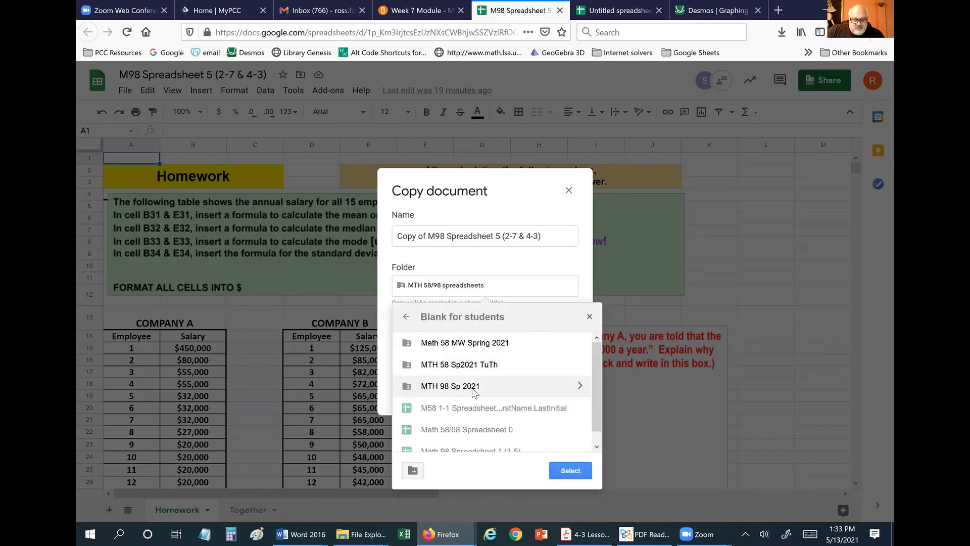
left_click(475, 389)
left_click(579, 386)
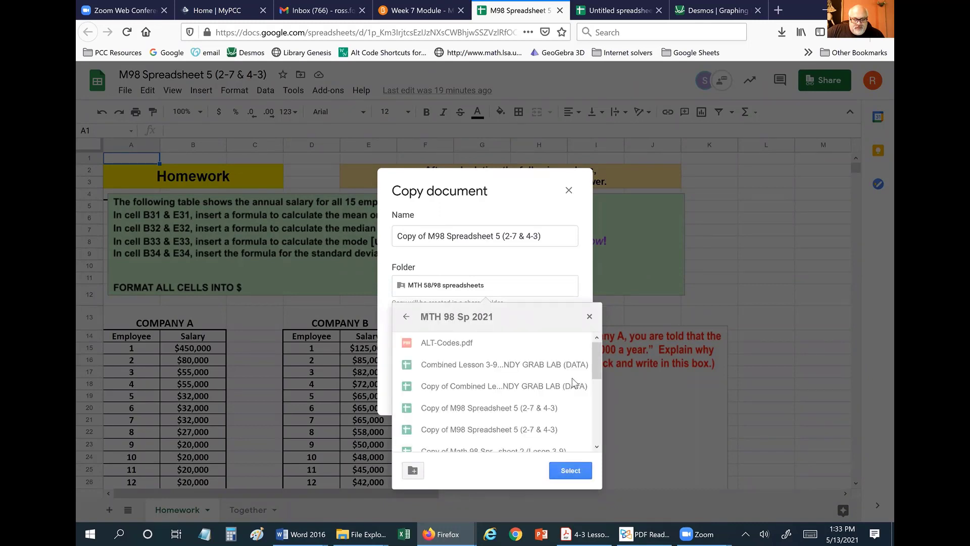
Replace the 'Copy of' prefix with the student's name and create the copy.
left_click(427, 236)
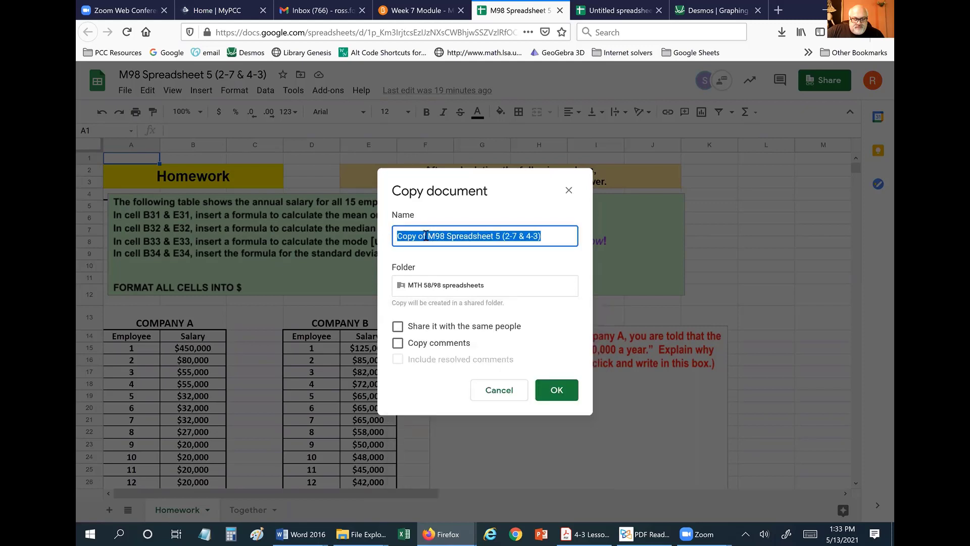
left_click_drag(426, 236, 353, 243)
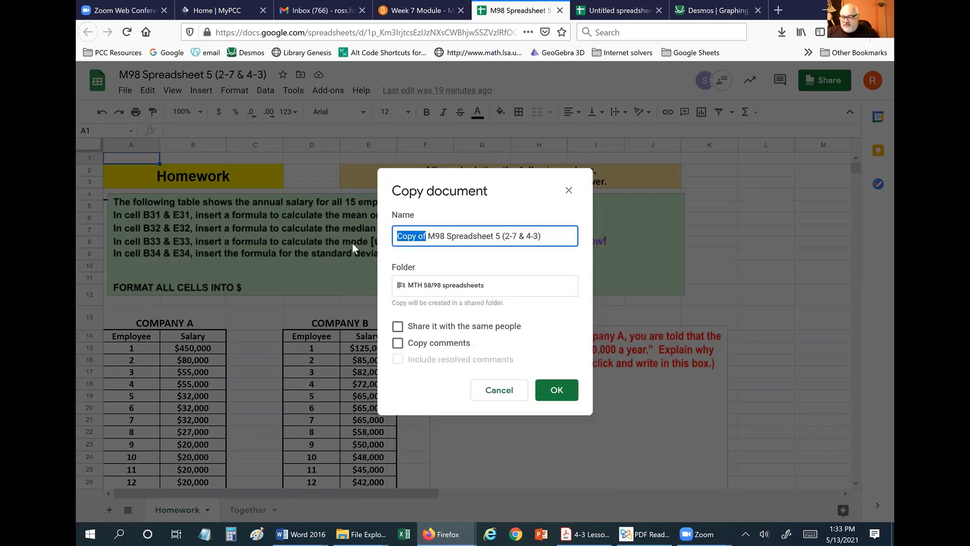
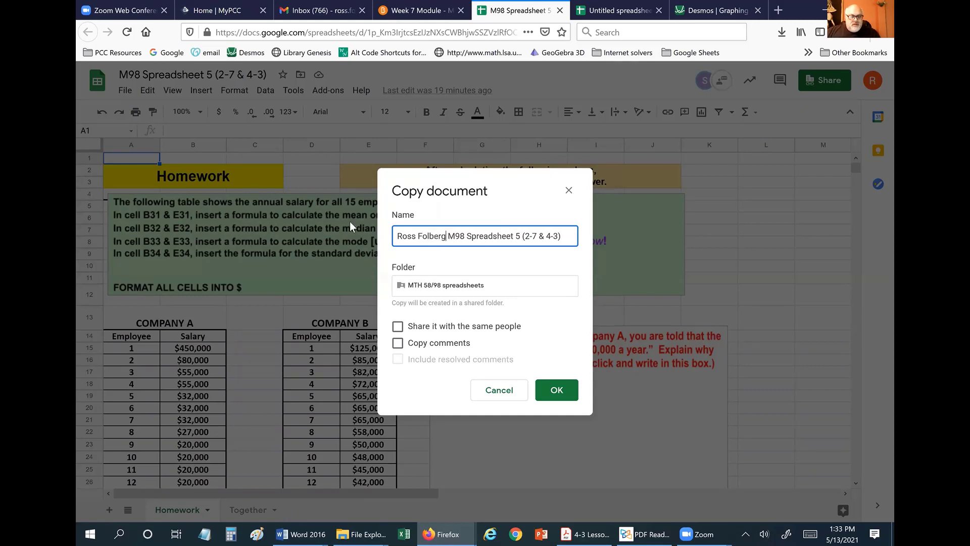
left_click(556, 391)
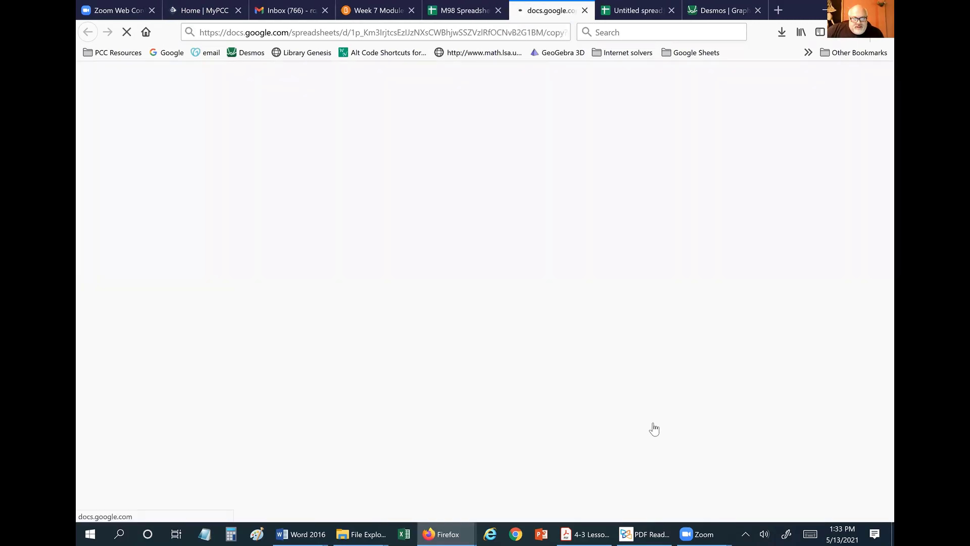
left_click(490, 11)
Close the original spreadsheet tab and scroll the copy's Homework sheet to the Find Margin of Error box.
left_click(499, 10)
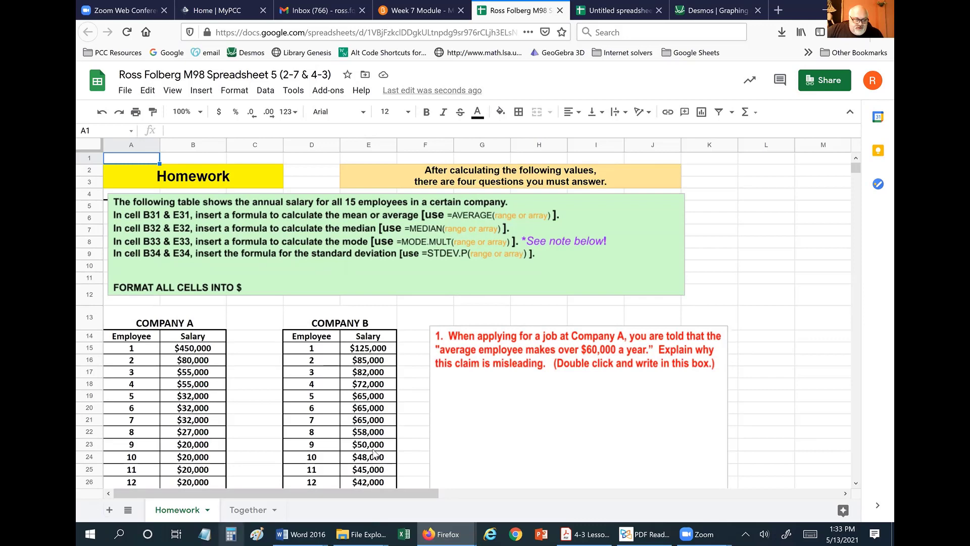
scroll(376, 454, "down", 3)
scroll(329, 419, "down", 1)
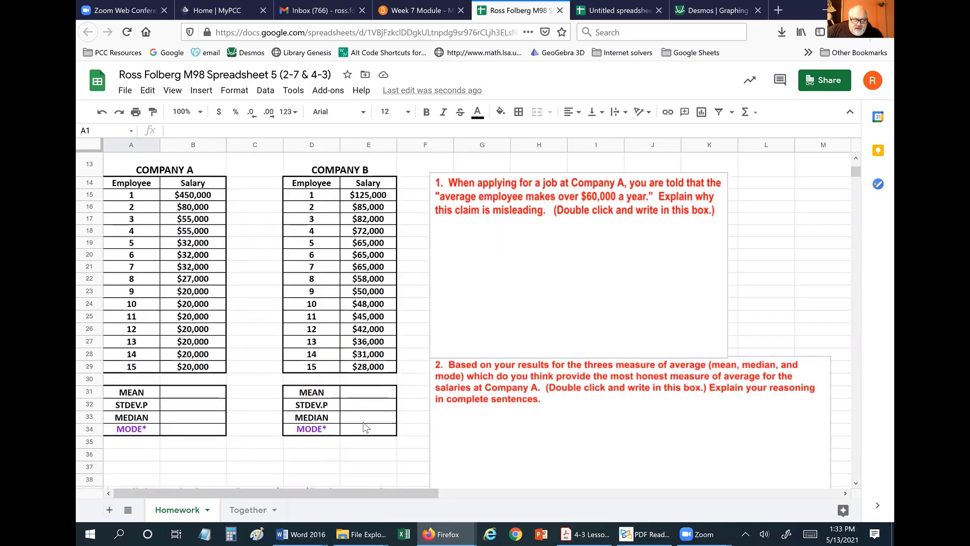
scroll(553, 325, "down", 5)
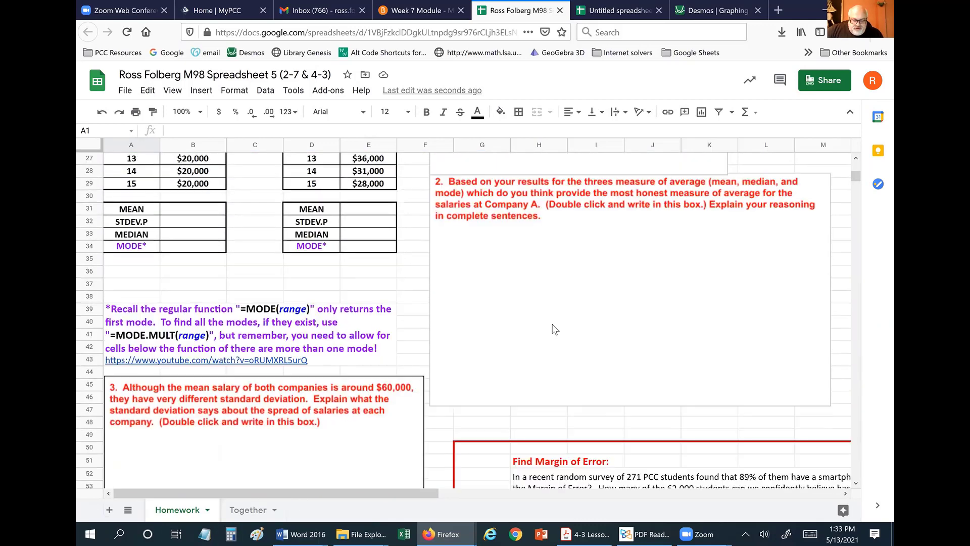
scroll(509, 345, "up", 1)
scroll(305, 384, "up", 3)
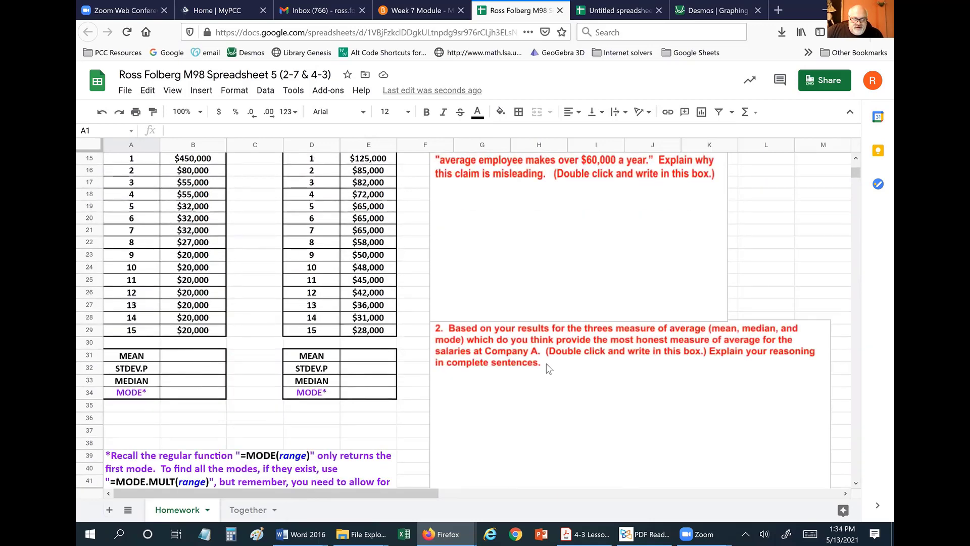
scroll(583, 410, "down", 3)
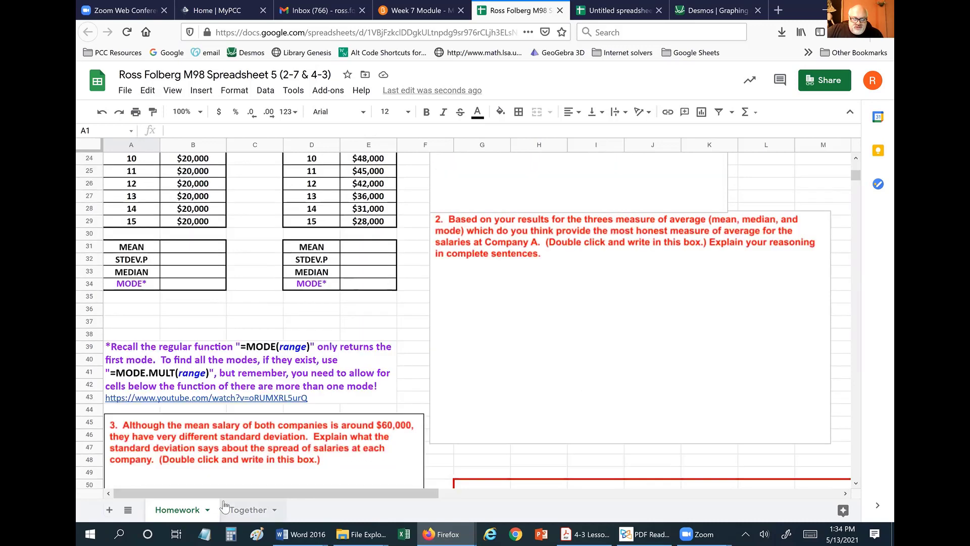
scroll(289, 476, "down", 1)
scroll(517, 451, "down", 3)
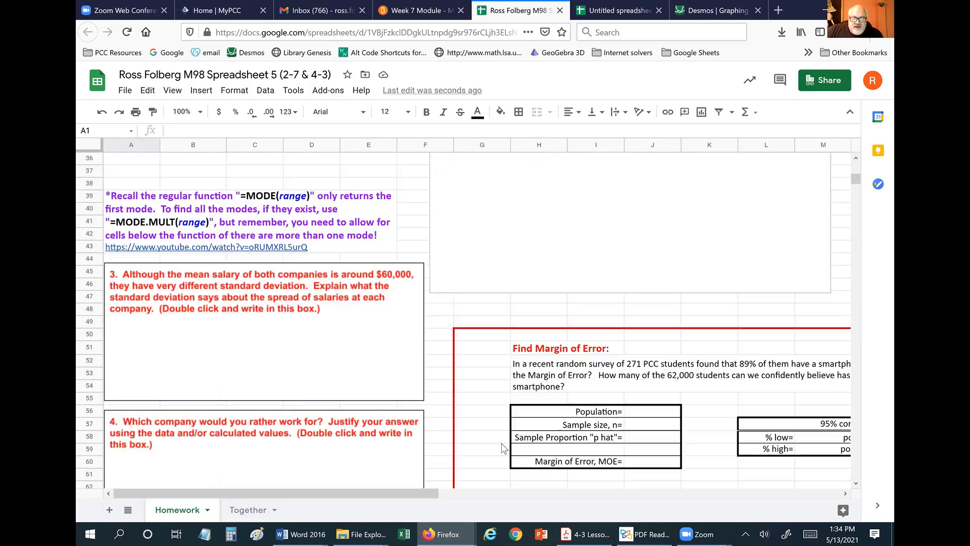
scroll(712, 426, "down", 1)
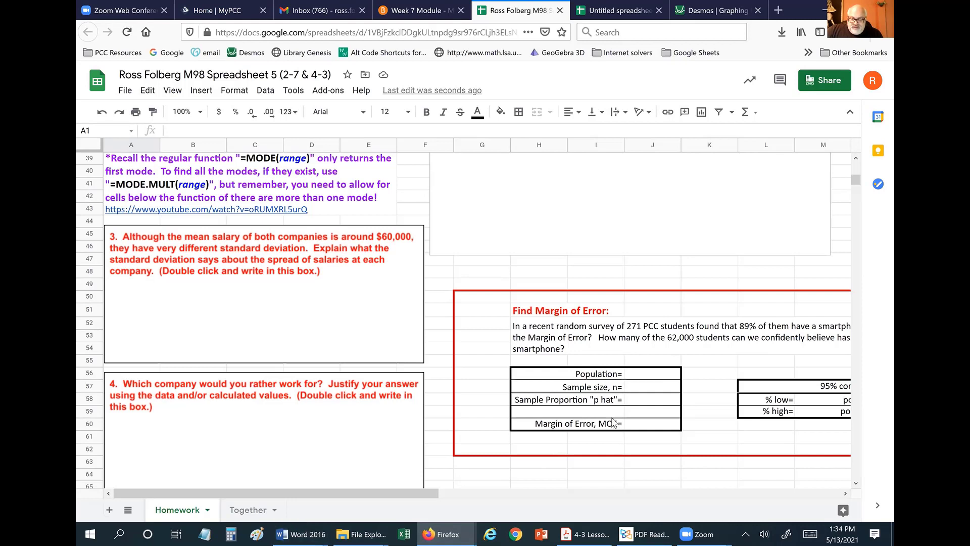
On the Together sheet, enter =AVERAGE(B16:B24) in B28, declining the autofill suggestion.
left_click(250, 509)
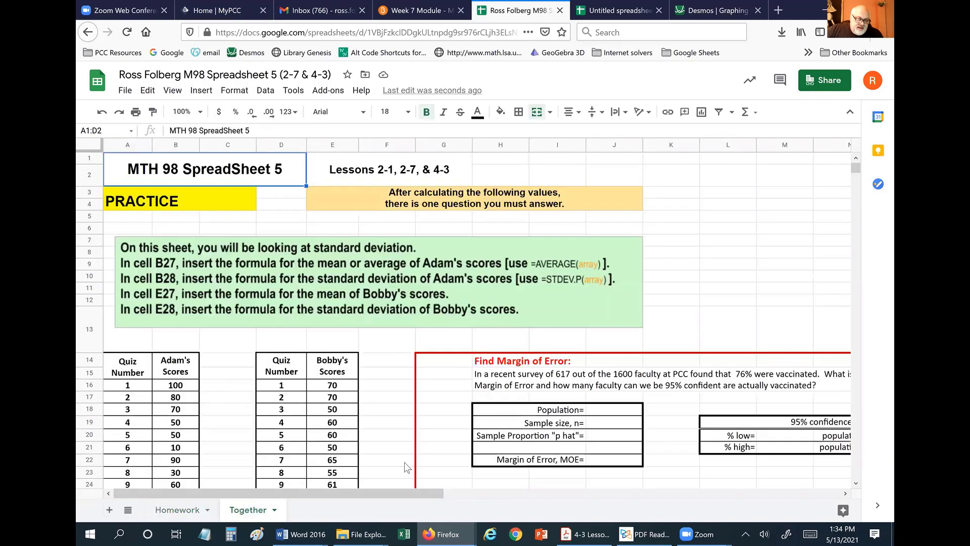
scroll(702, 286, "down", 1)
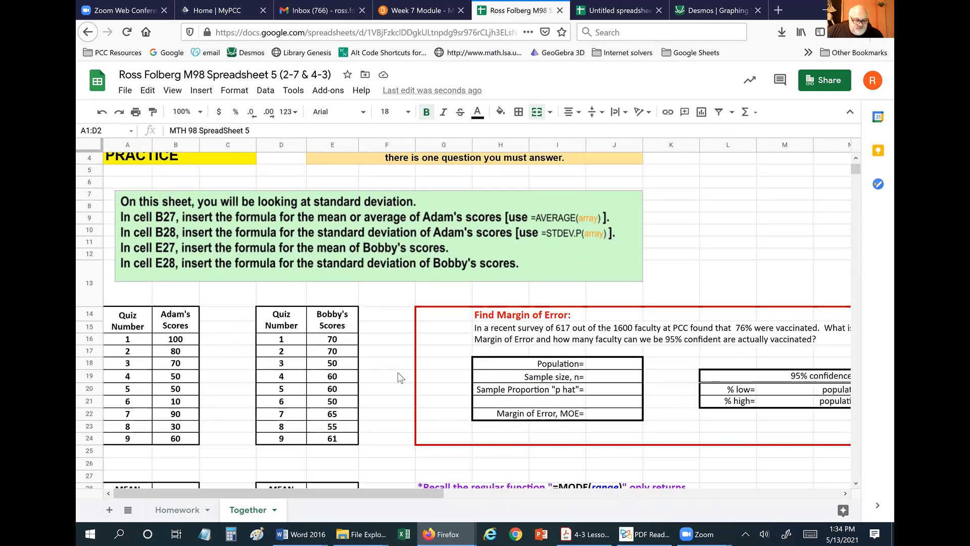
scroll(399, 374, "down", 2)
scroll(398, 374, "up", 1)
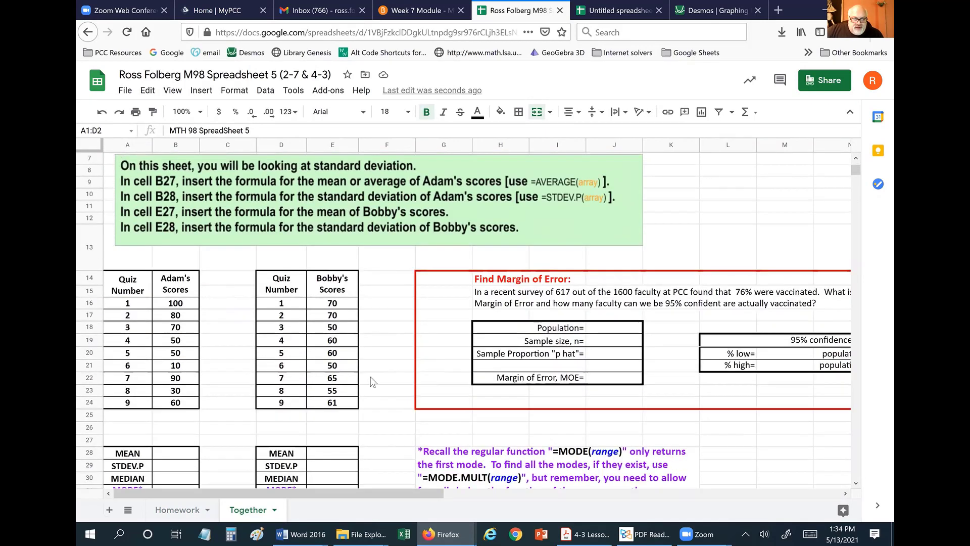
scroll(432, 302, "down", 2)
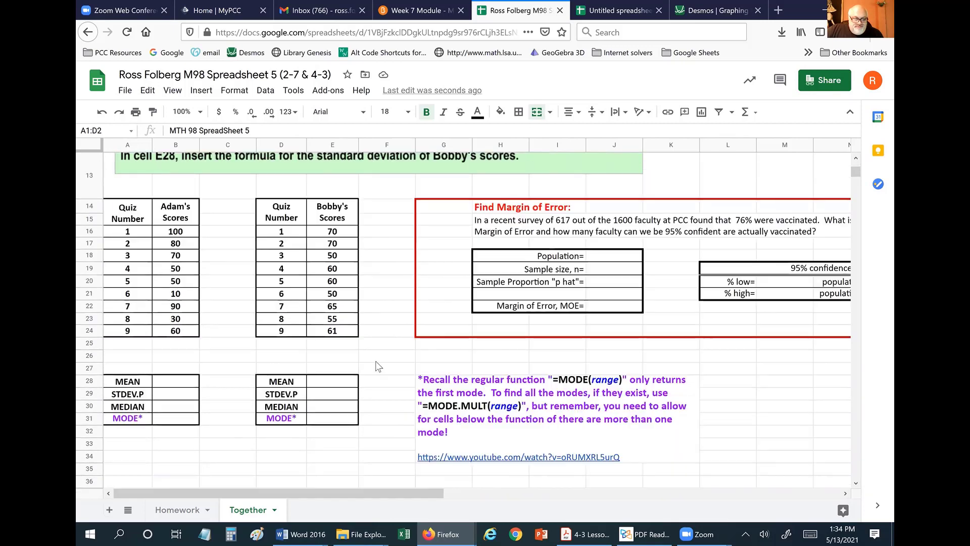
left_click(169, 386)
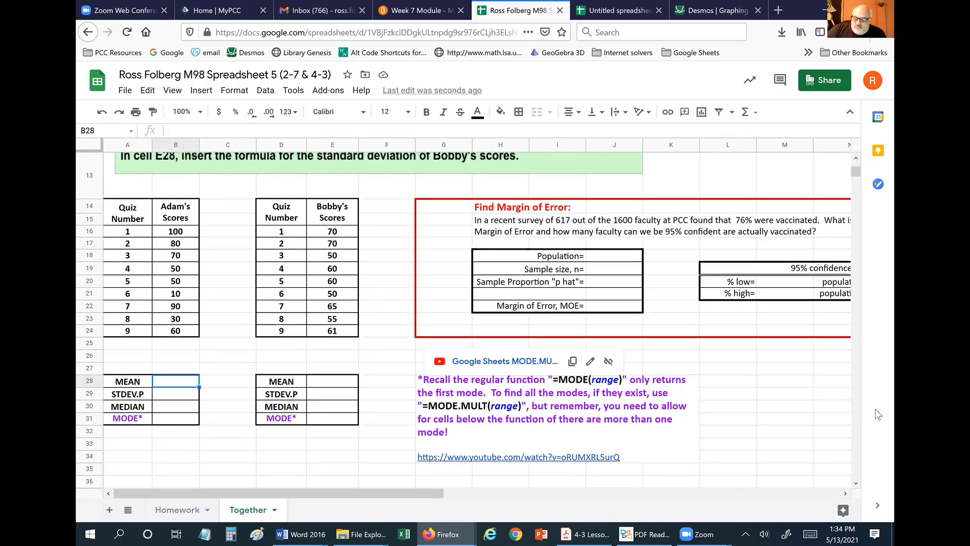
type("=")
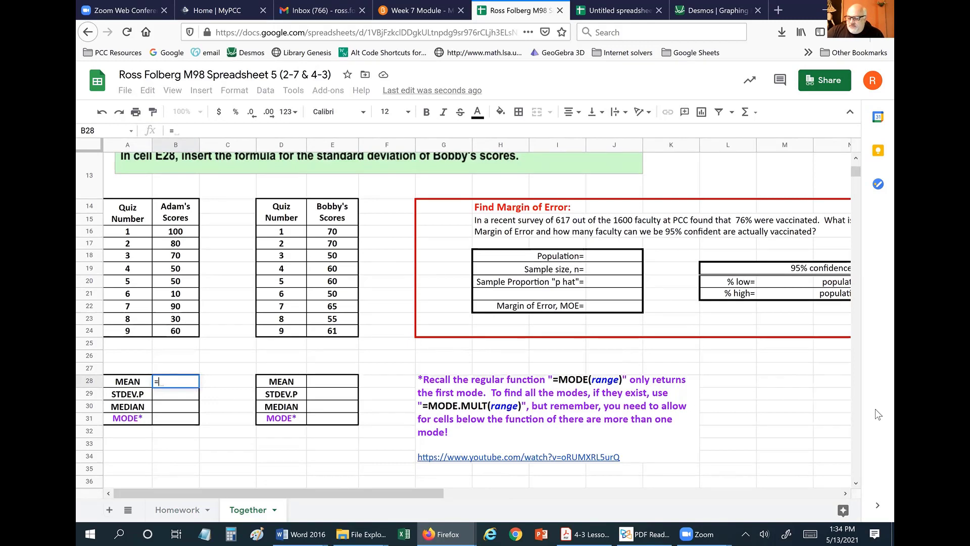
type("av")
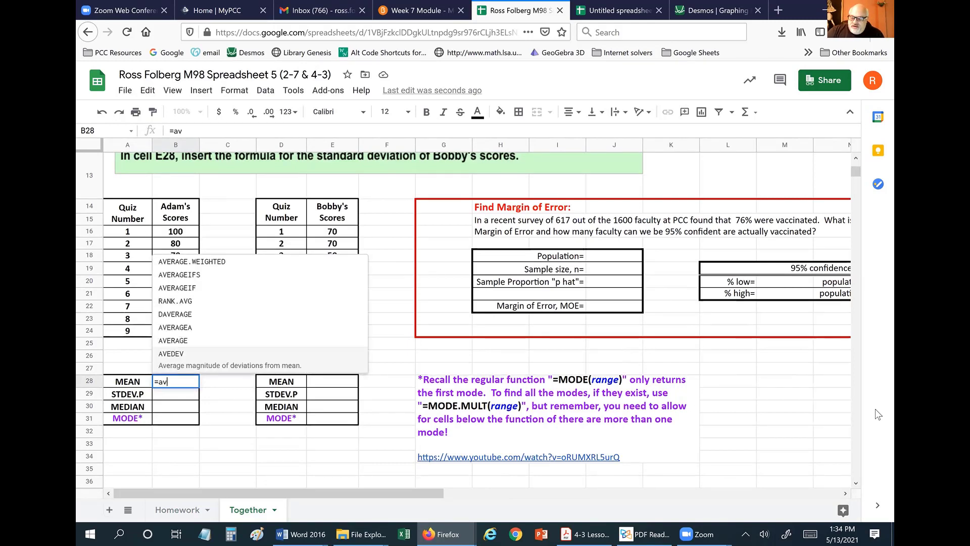
type("e")
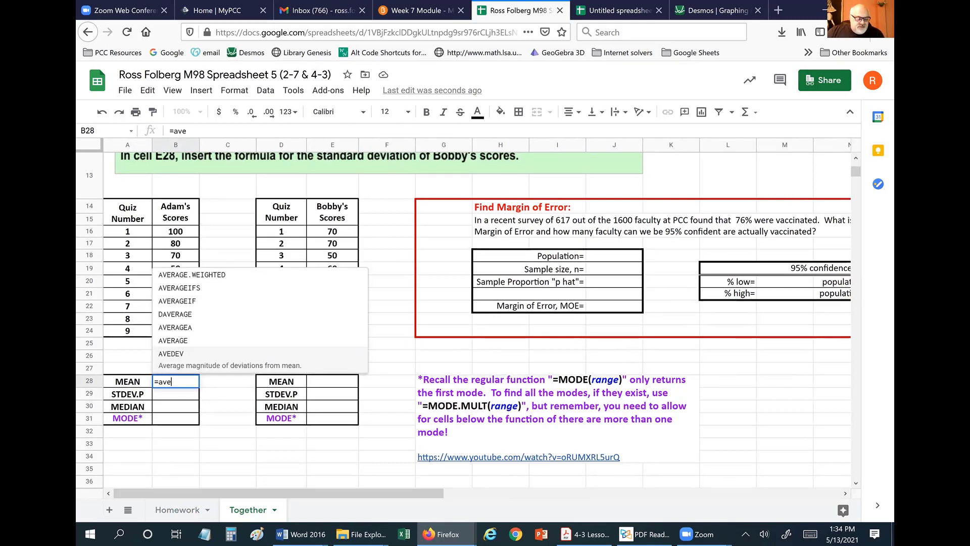
left_click(177, 343)
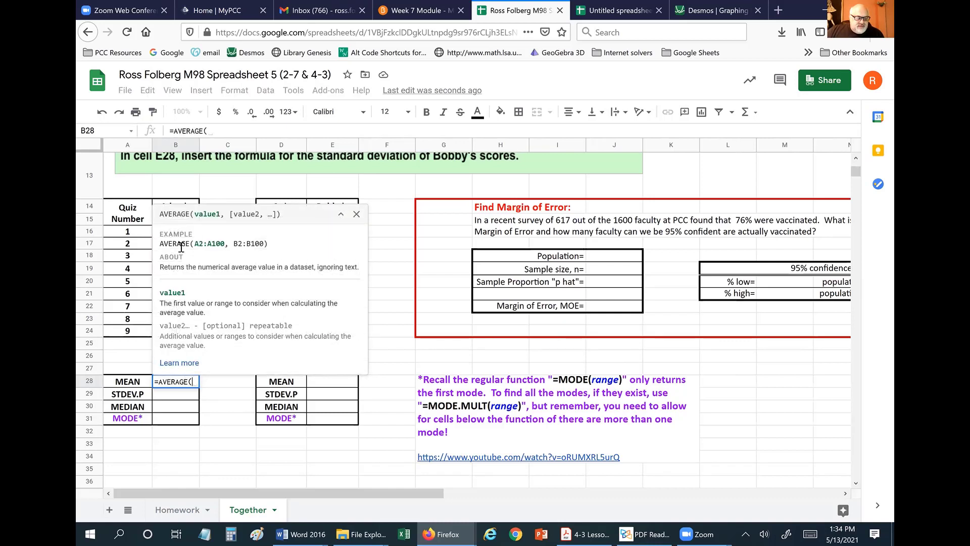
left_click(340, 215)
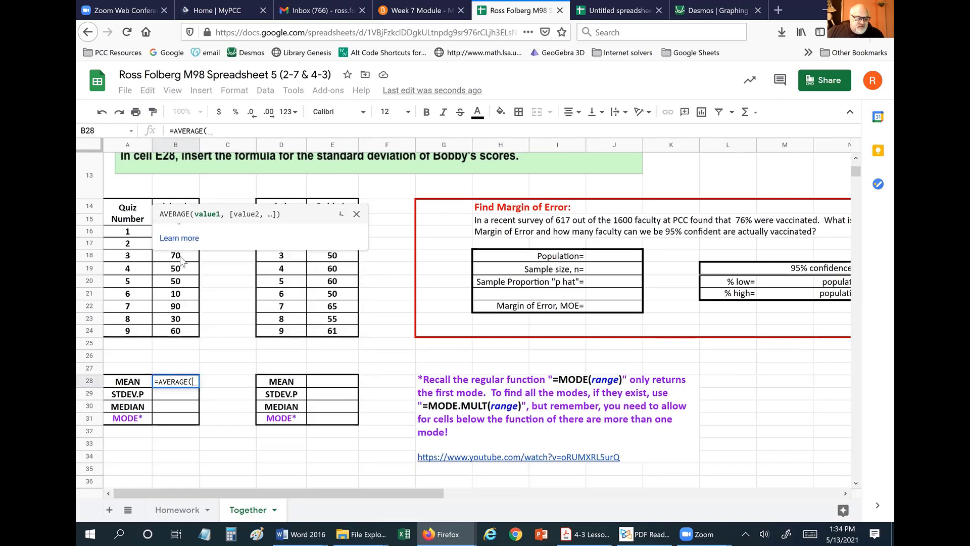
left_click_drag(175, 232, 165, 333)
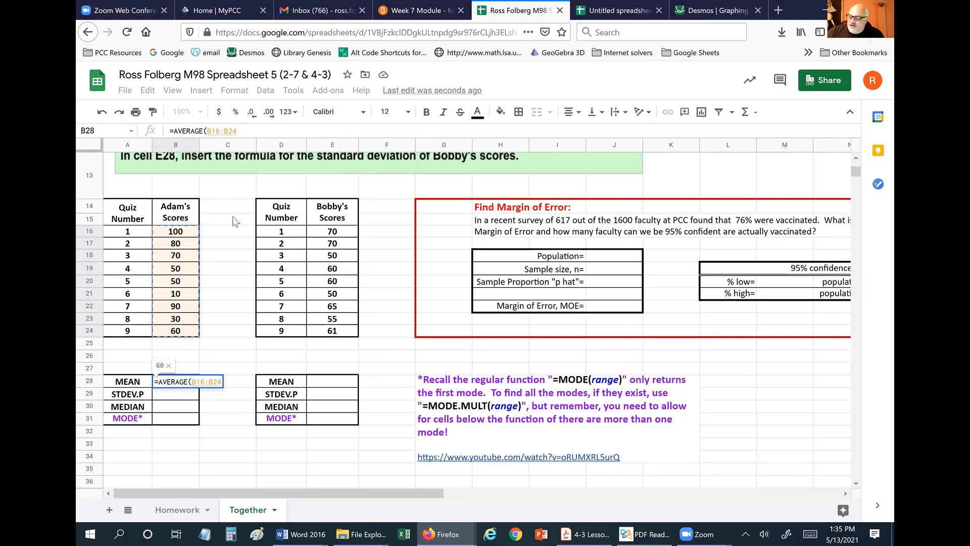
key("Return")
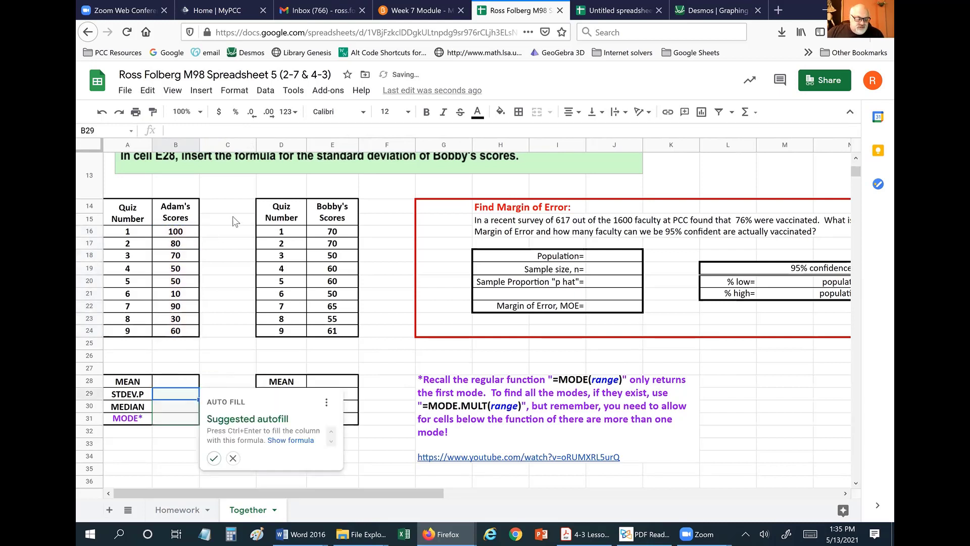
left_click(233, 458)
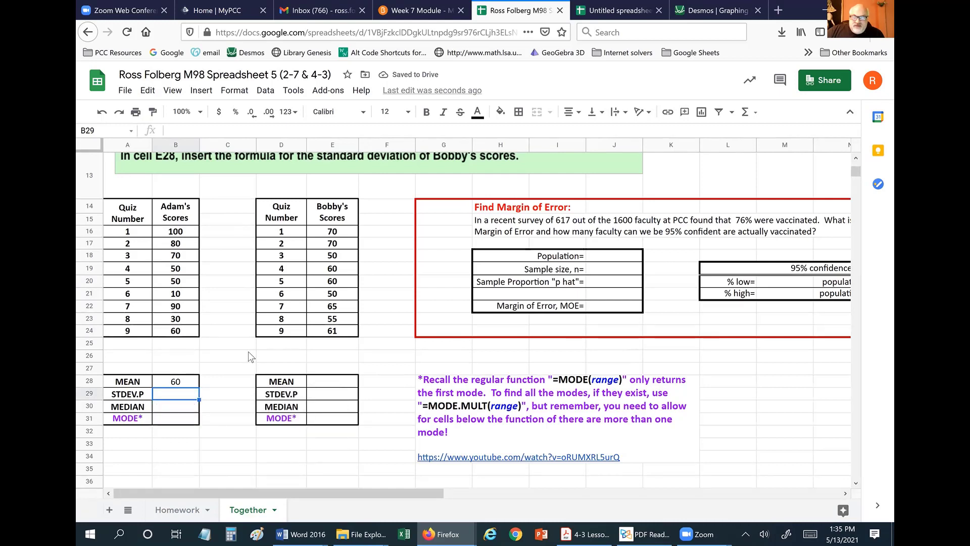
Review the mean formula in B28, which returns 60, leaving it unchanged.
left_click(180, 386)
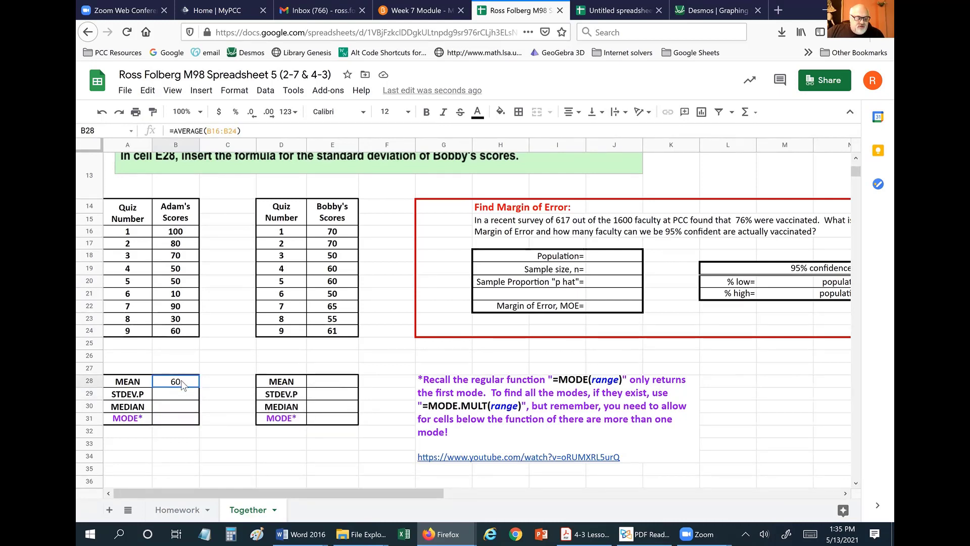
left_click(257, 131)
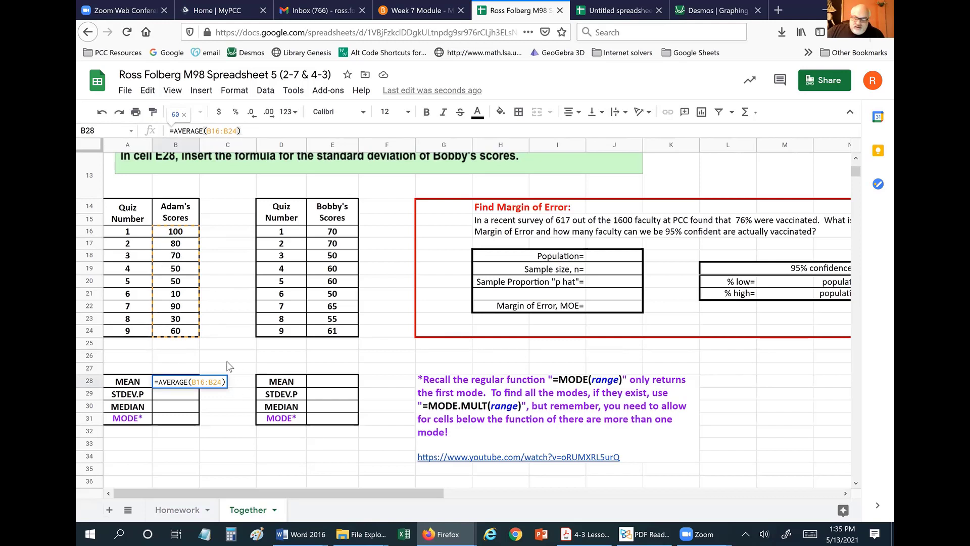
key("Return")
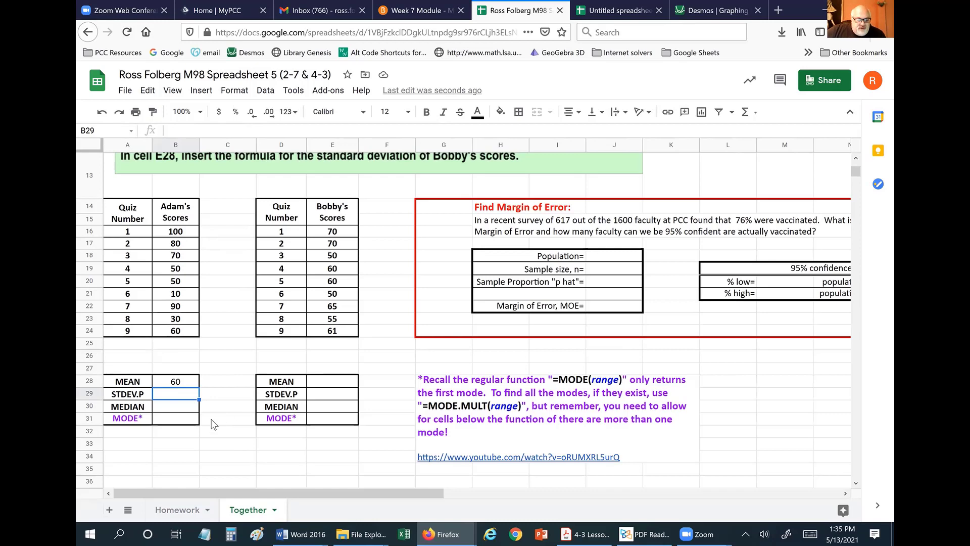
Enter =STDEV.P(B16:B24) in B29 for Adam's standard deviation.
scroll(222, 420, "up", 3)
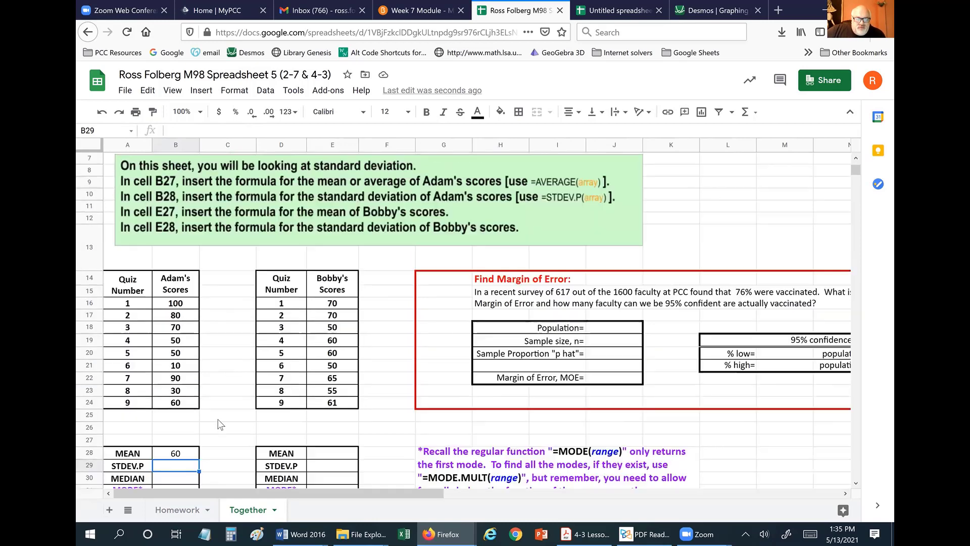
scroll(222, 425, "down", 1)
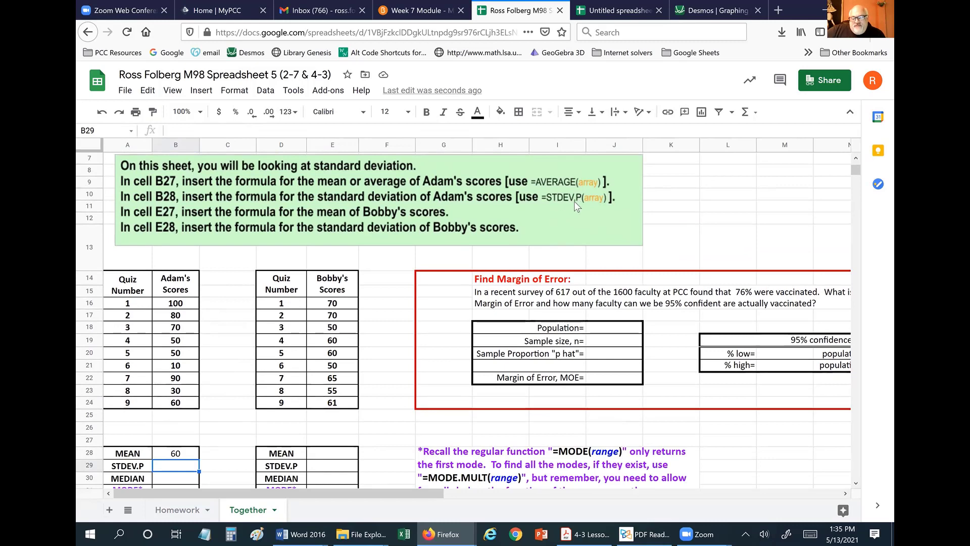
scroll(206, 423, "down", 1)
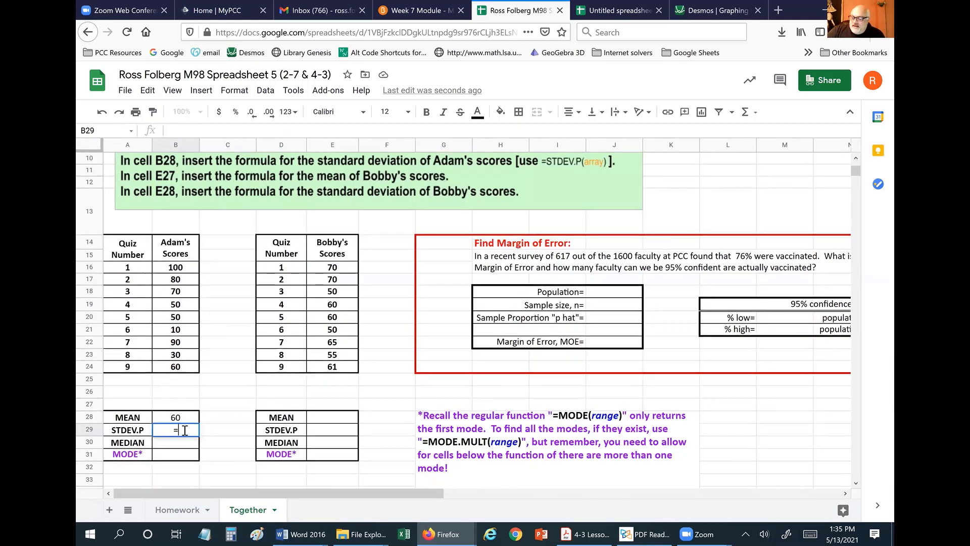
type("=s")
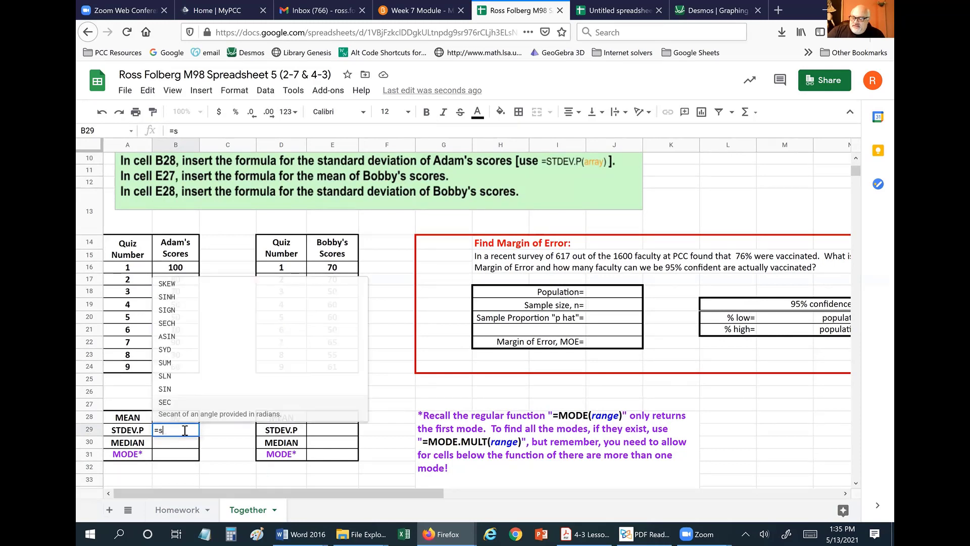
type("tdev.")
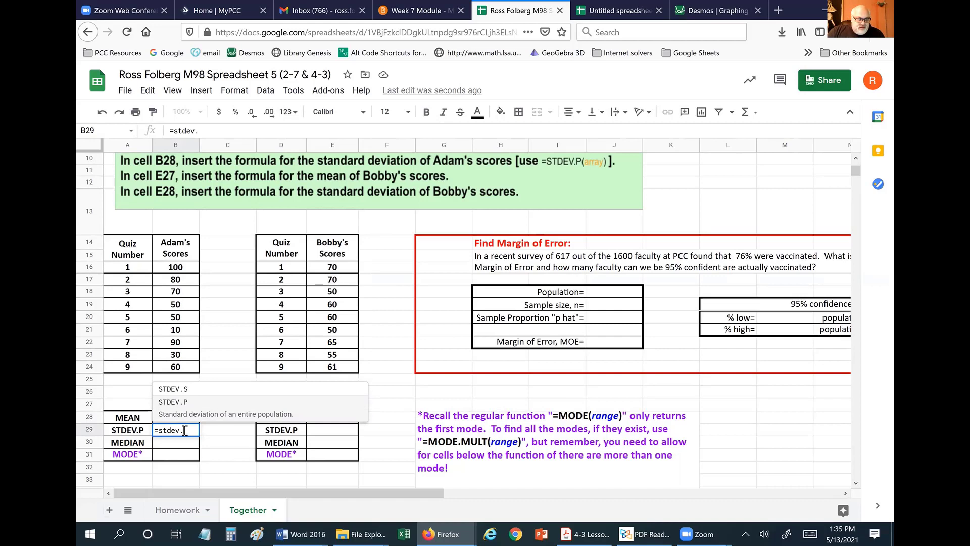
type("p")
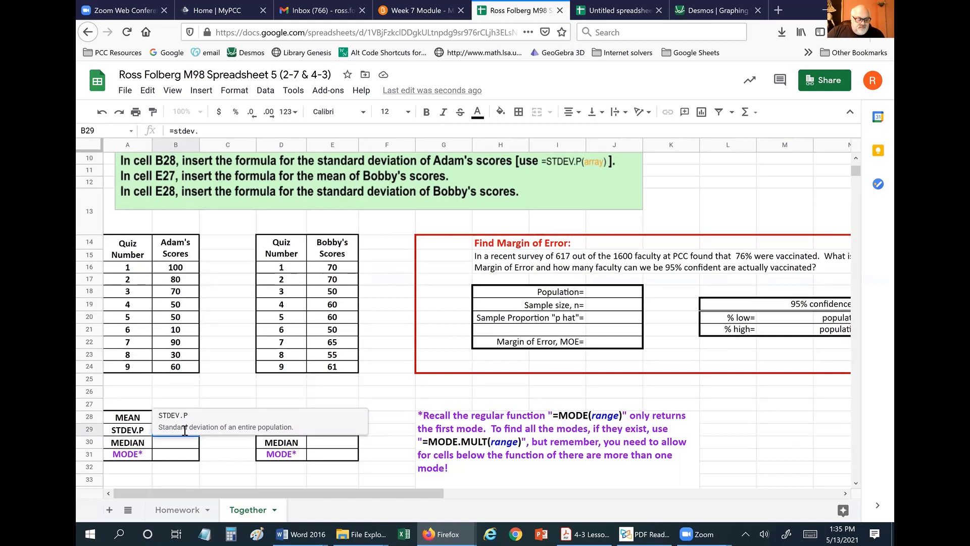
type("(")
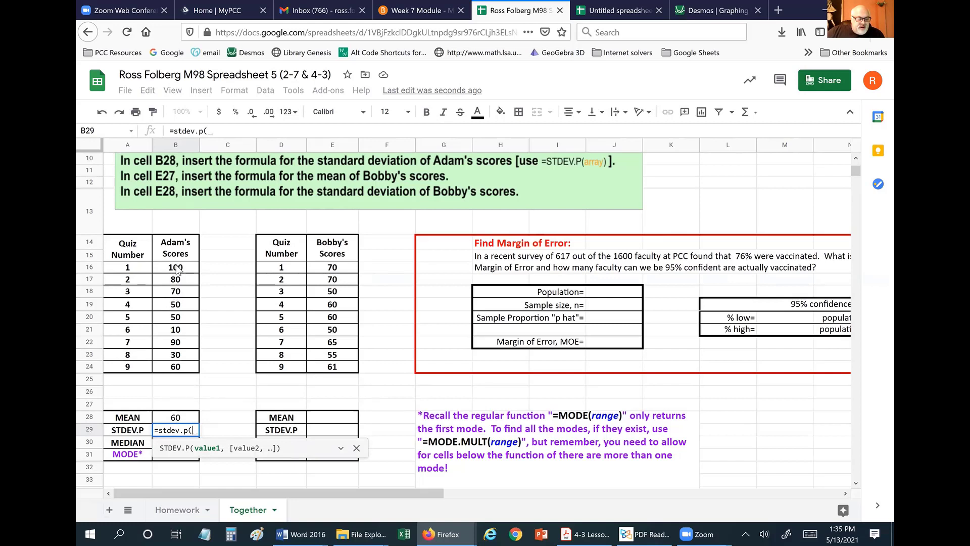
left_click_drag(176, 267, 174, 371)
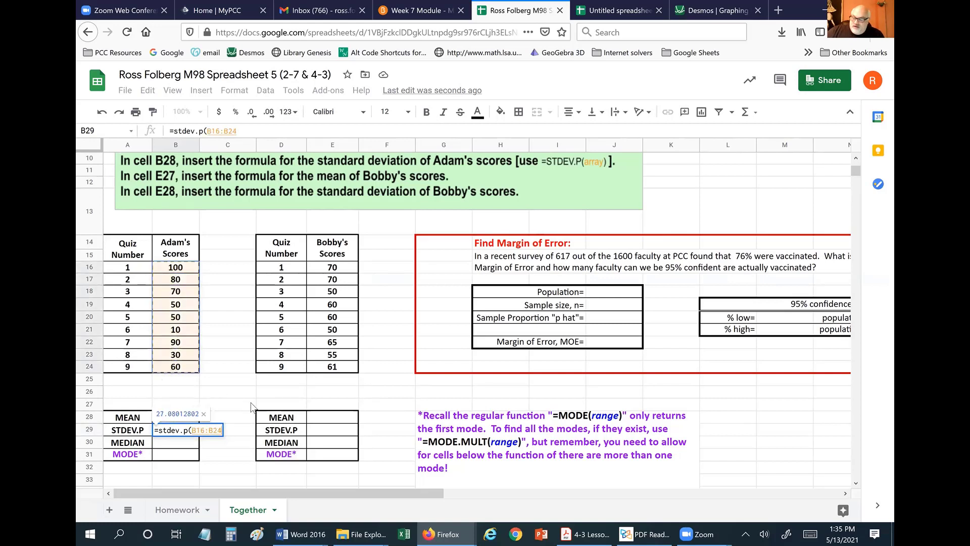
key("Return")
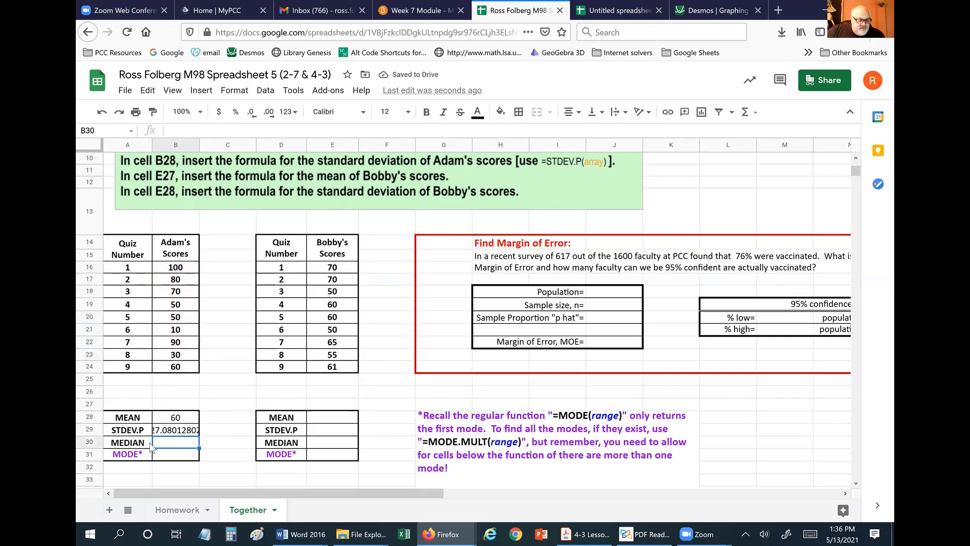
Reduce B29's decimal places until the standard deviation displays 27.1.
left_click(174, 433)
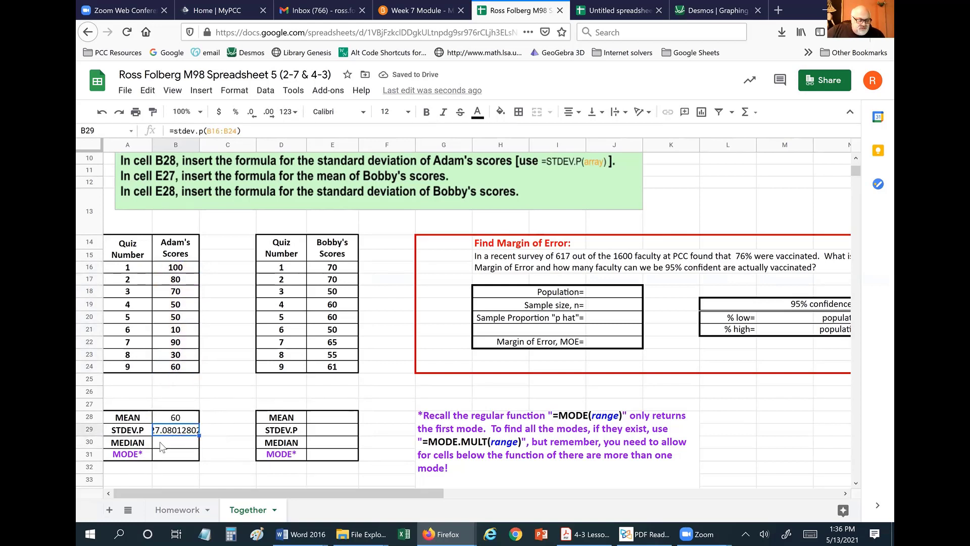
left_click(251, 113)
left_click(251, 113)
left_click(251, 113)
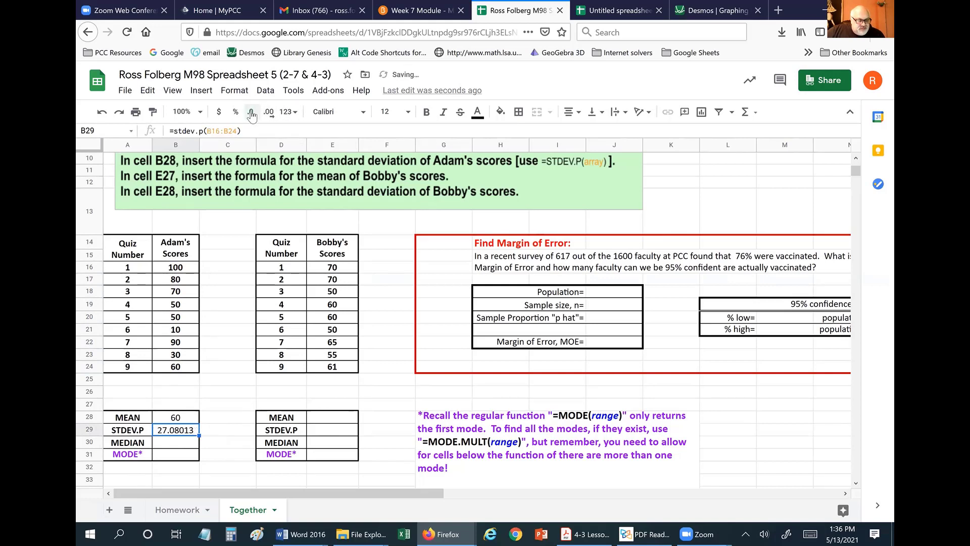
left_click(251, 113)
left_click(251, 113)
left_click(251, 113)
left_click(251, 113)
left_click(233, 417)
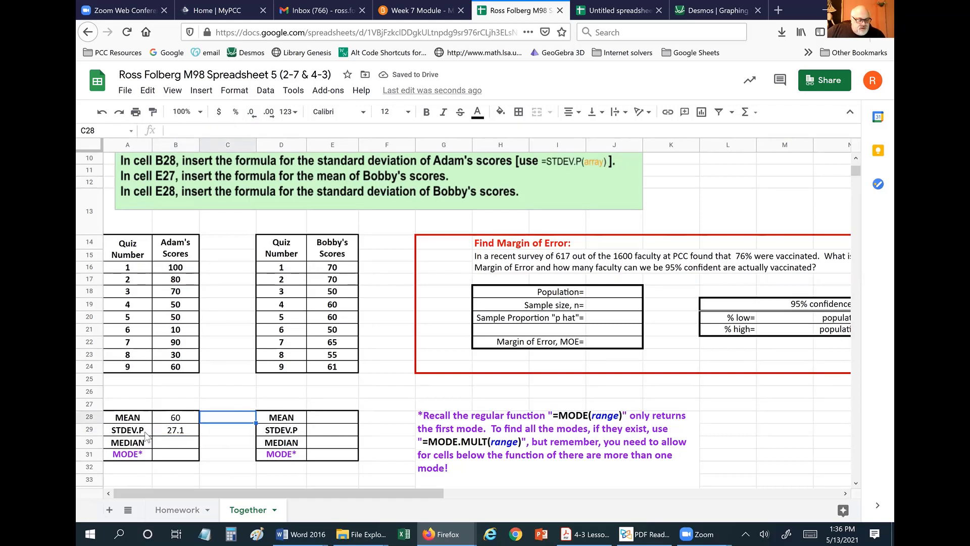
left_click(189, 418)
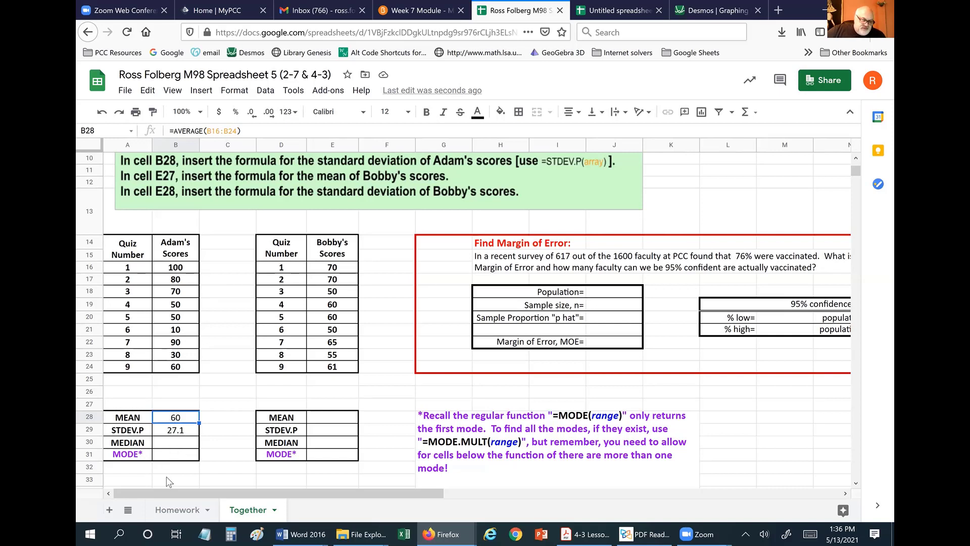
Enter =MEDIAN(B16:B24) in B30, giving Adam's median of 60.
left_click(171, 443)
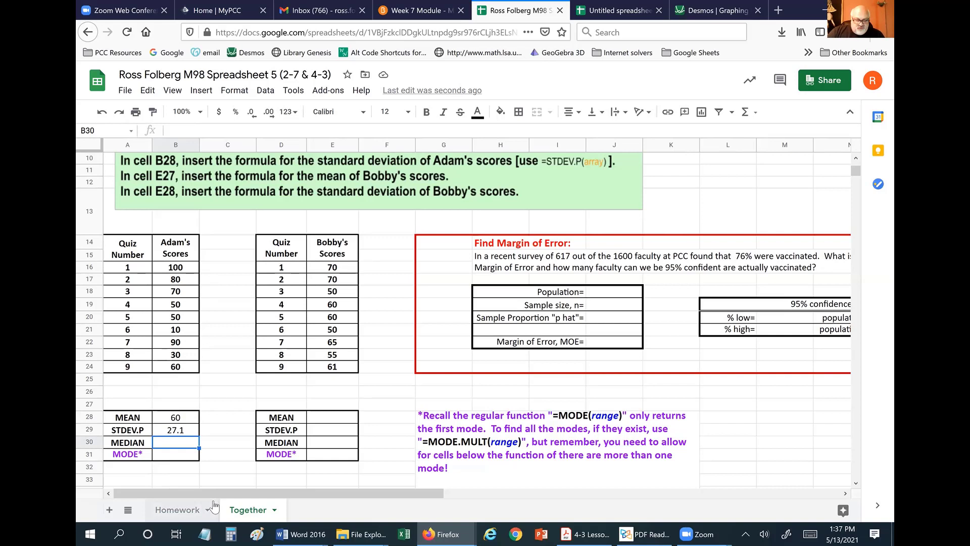
type("=")
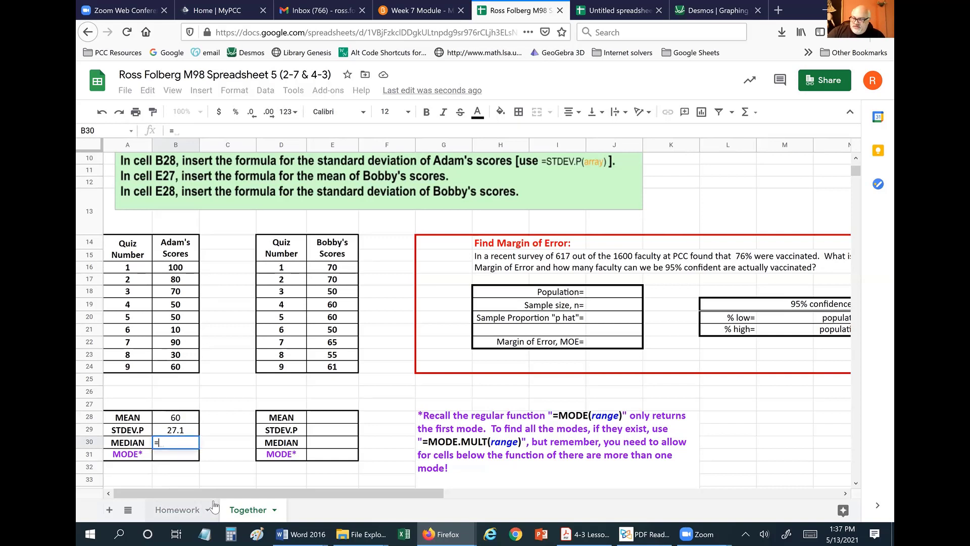
type("medi")
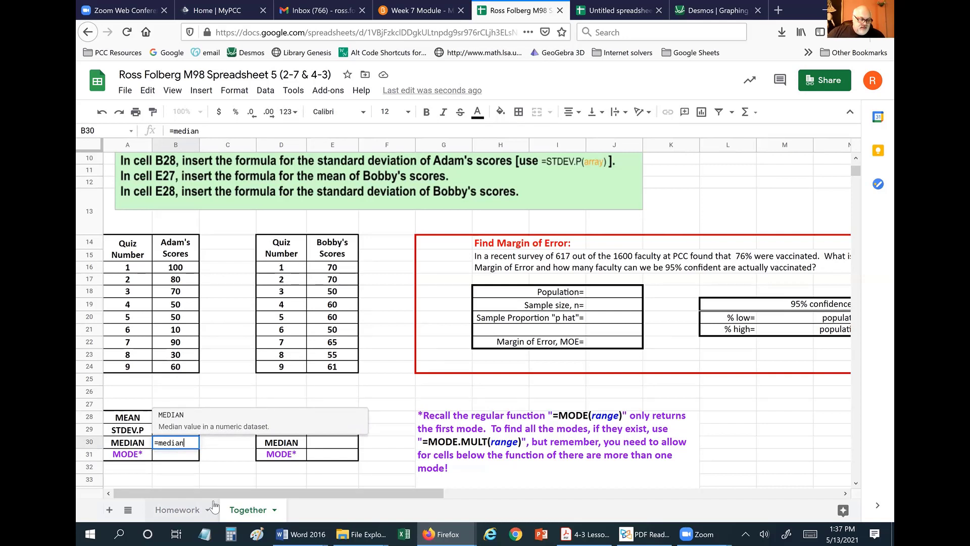
type("an(")
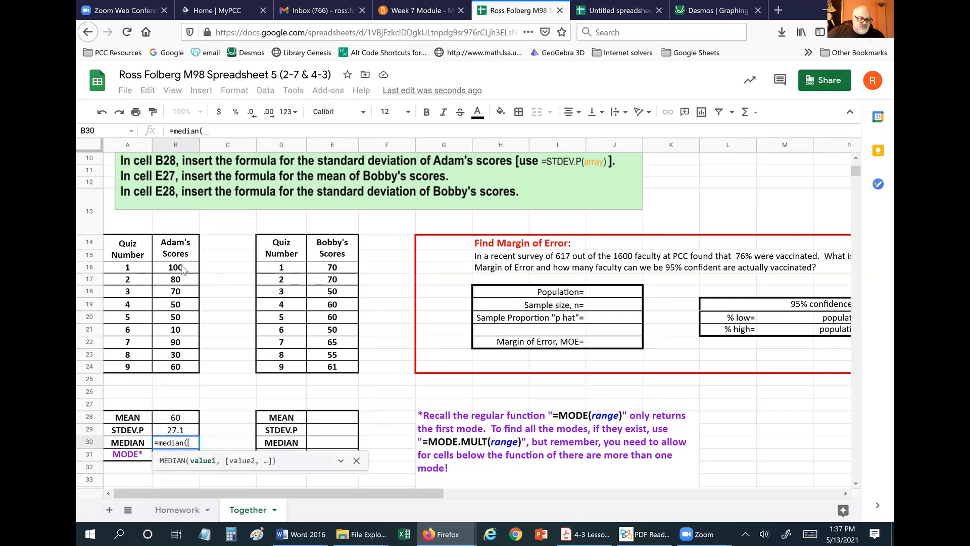
left_click_drag(185, 268, 187, 369)
key("Return")
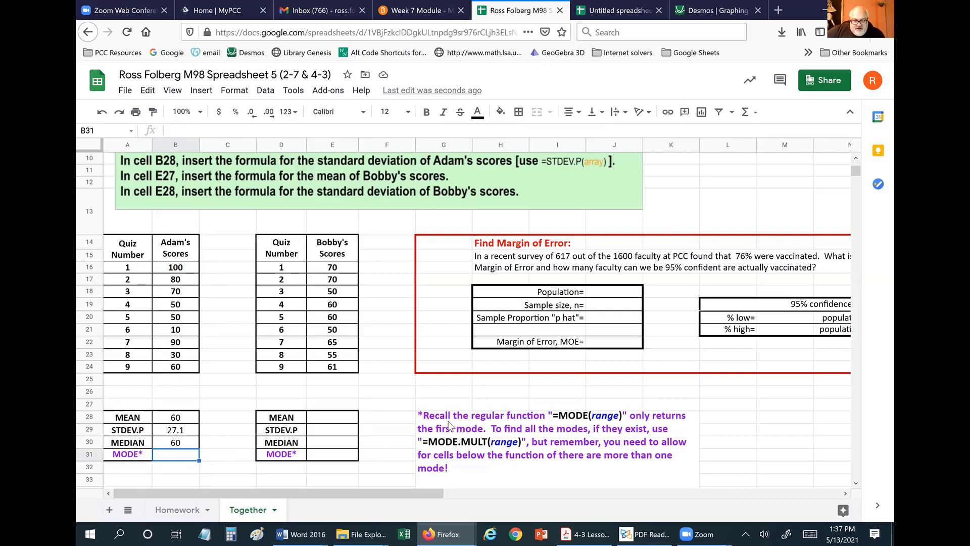
mouse_move(612, 424)
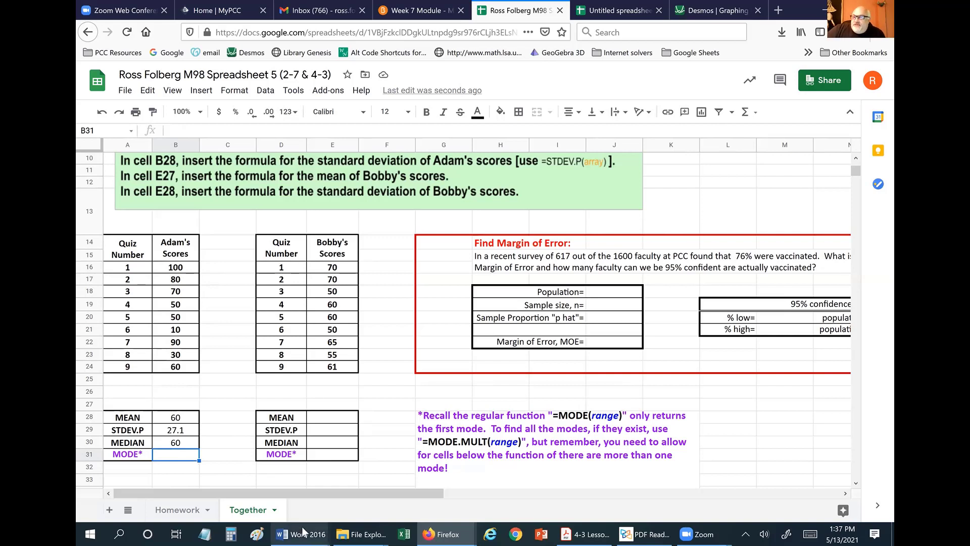
mouse_move(295, 533)
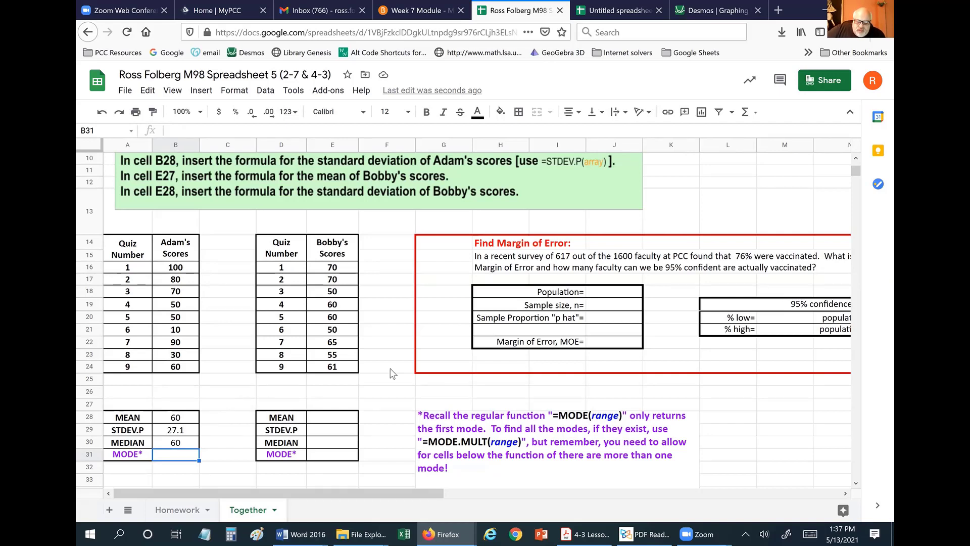
mouse_move(580, 422)
mouse_move(451, 446)
scroll(385, 452, "down", 1)
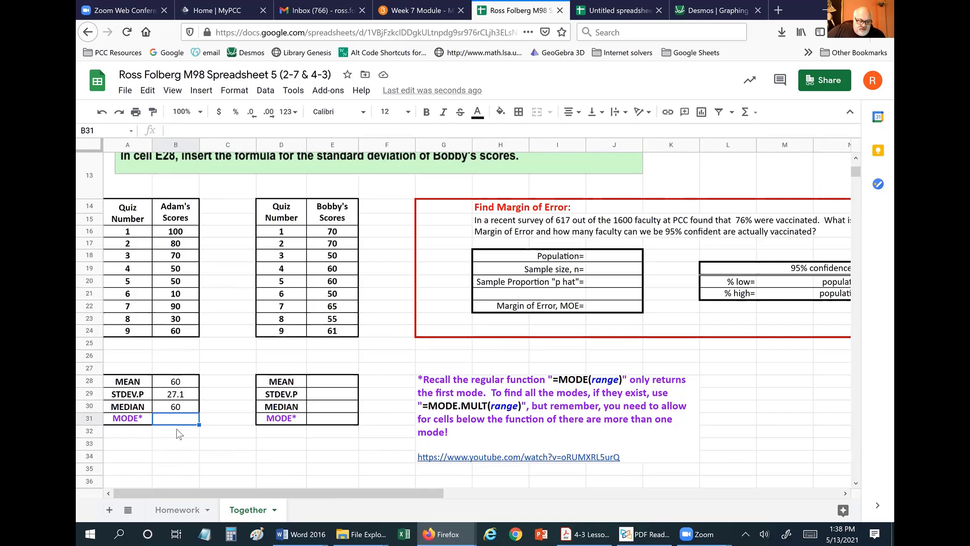
Enter =MODE.MULT(B16:B24) in B31, returning Adam's mode of 50.0.
left_click_drag(177, 419, 184, 451)
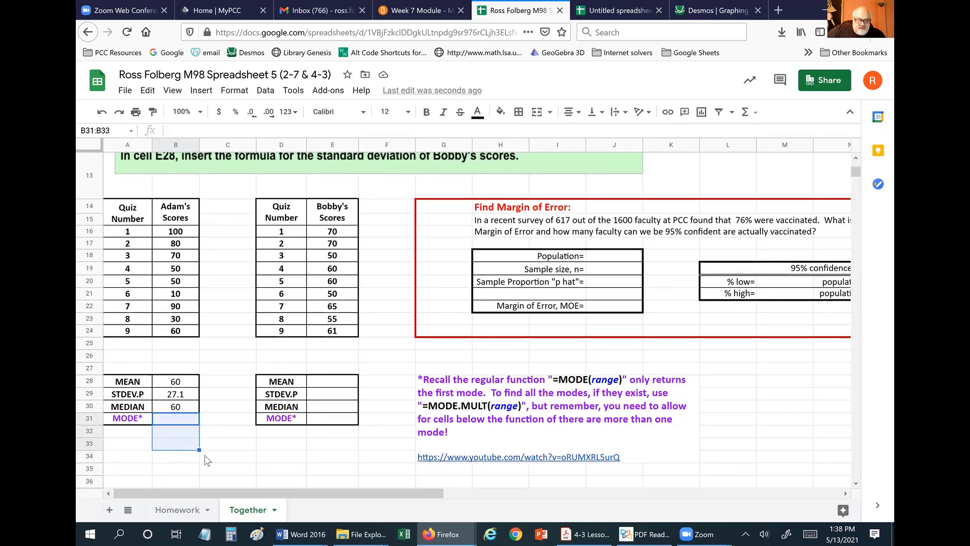
left_click(297, 453)
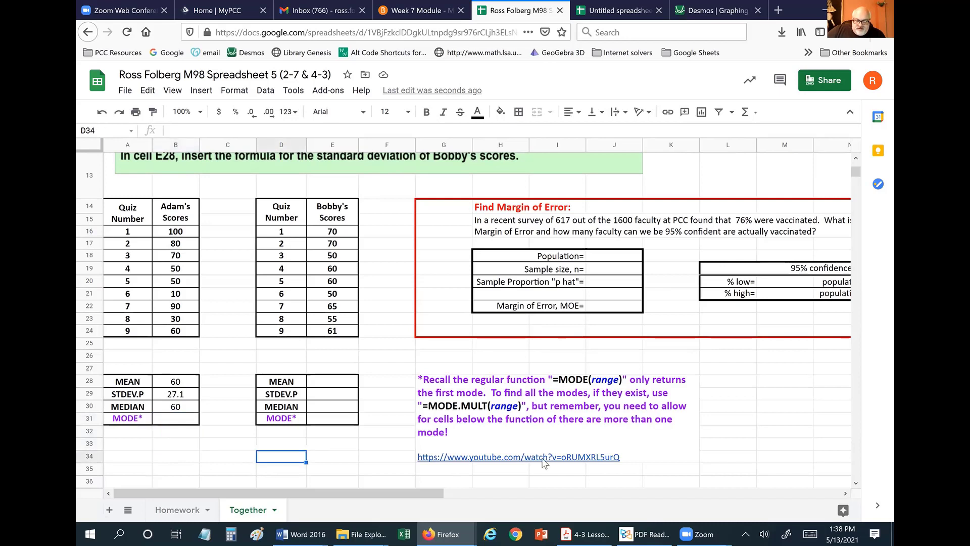
left_click(210, 461)
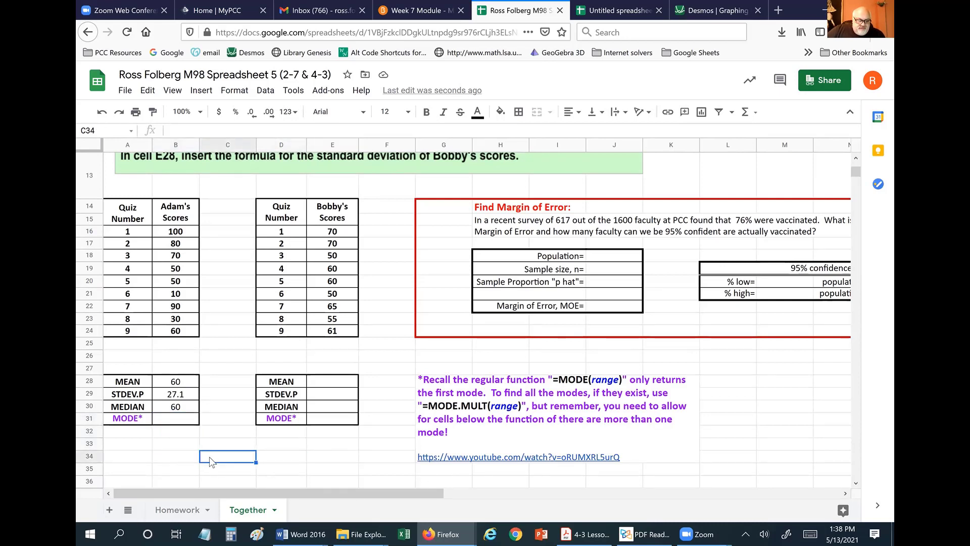
left_click(168, 421)
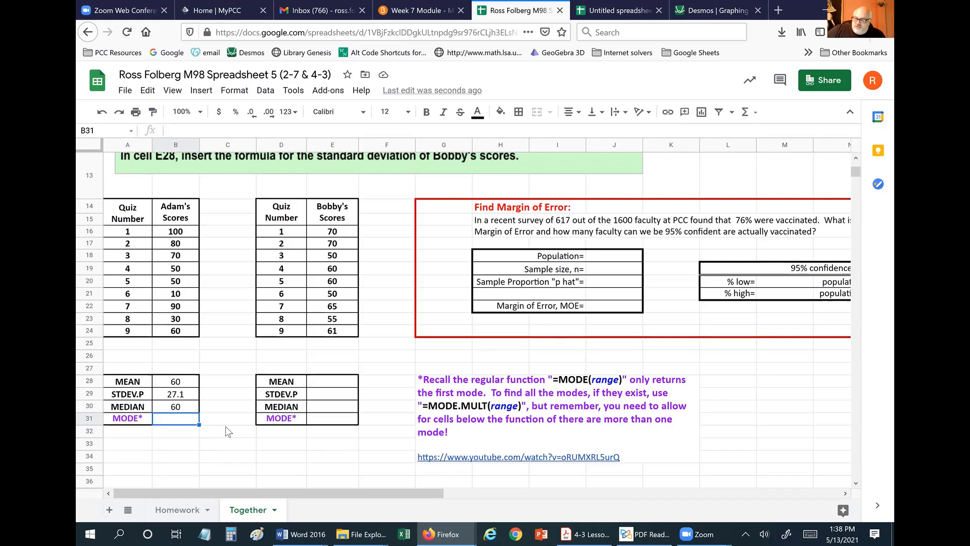
type("=")
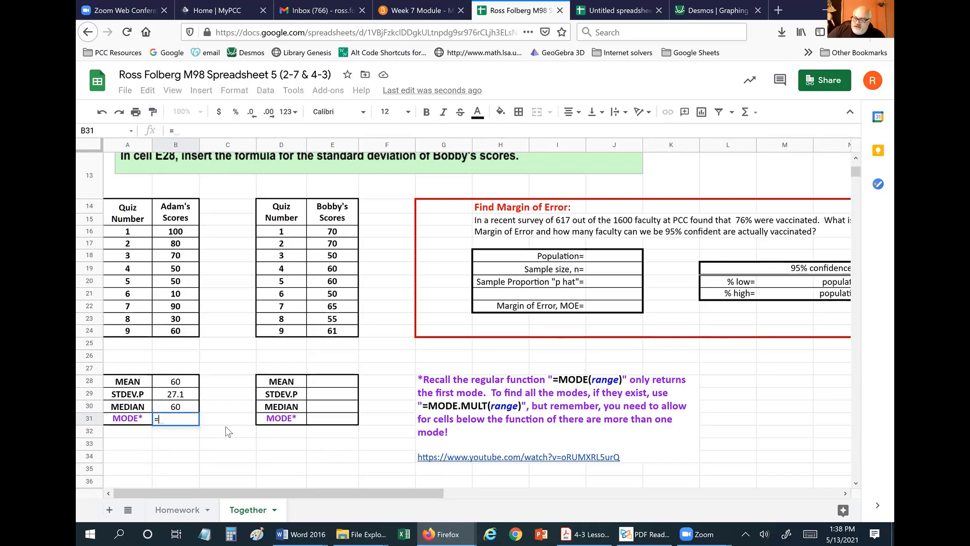
type("m")
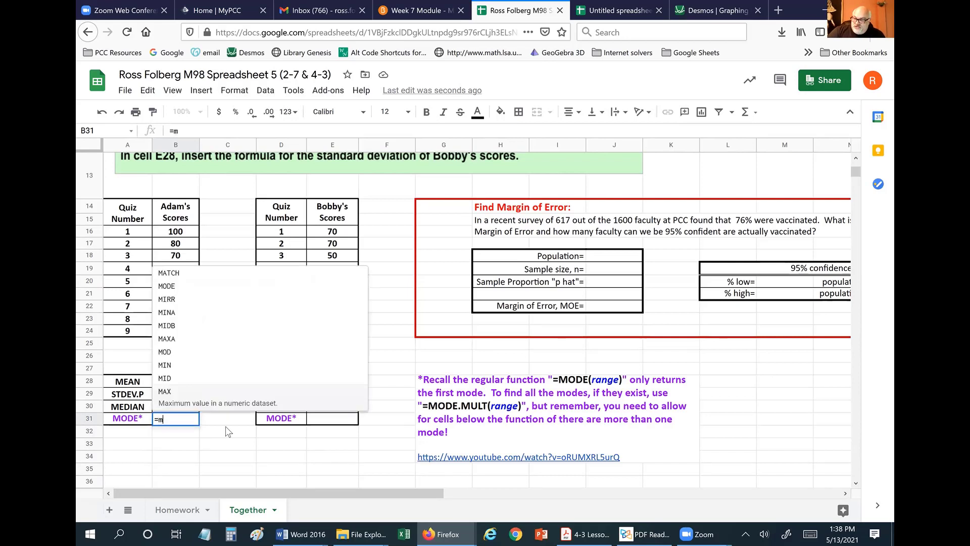
type("ode")
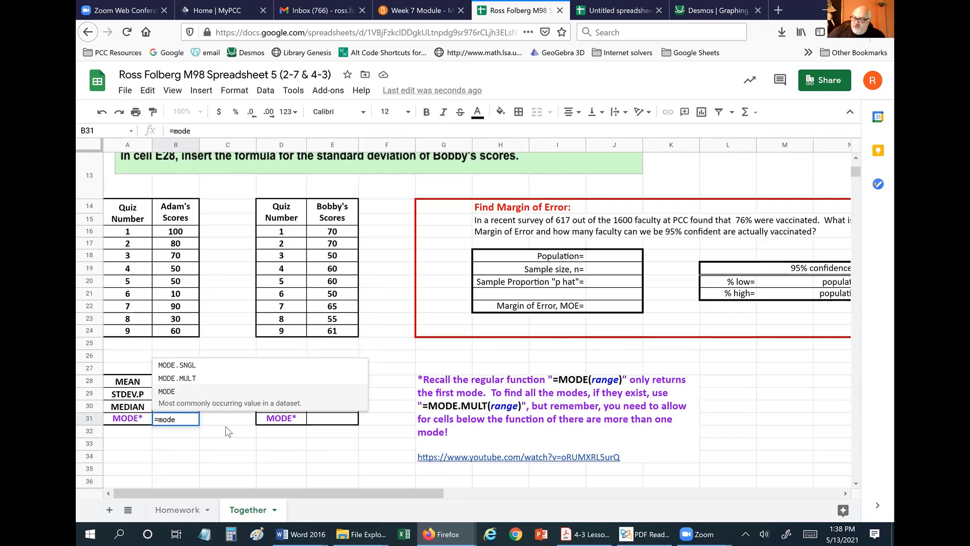
type(".m")
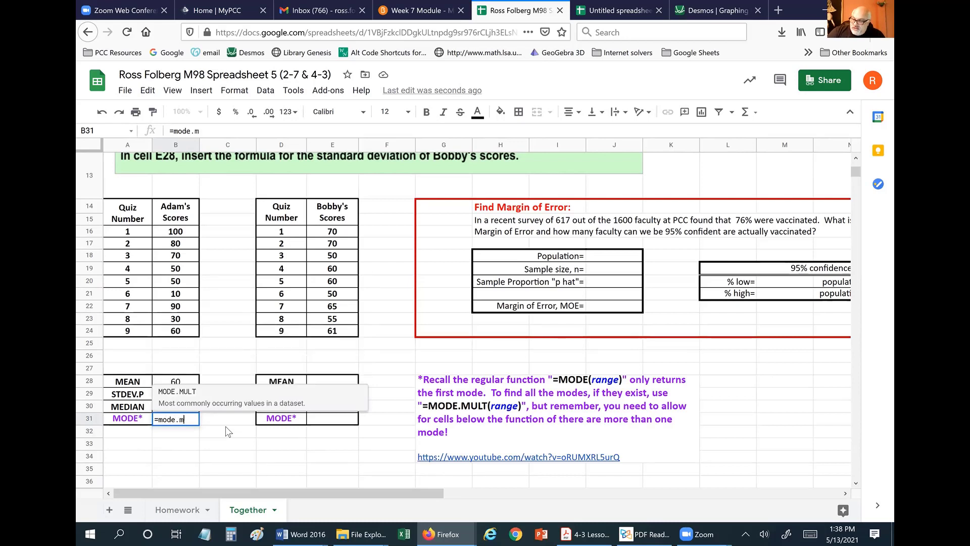
type("ult(")
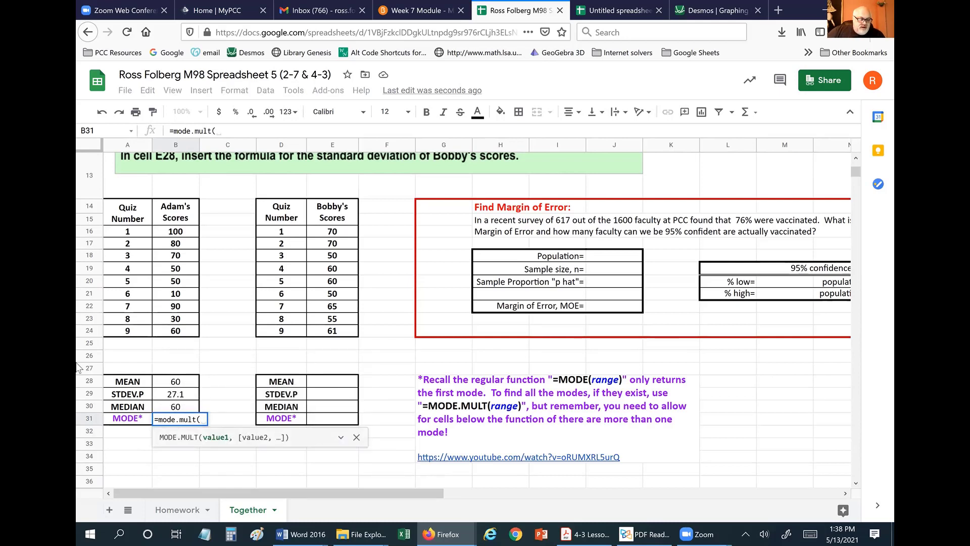
left_click_drag(175, 233, 185, 334)
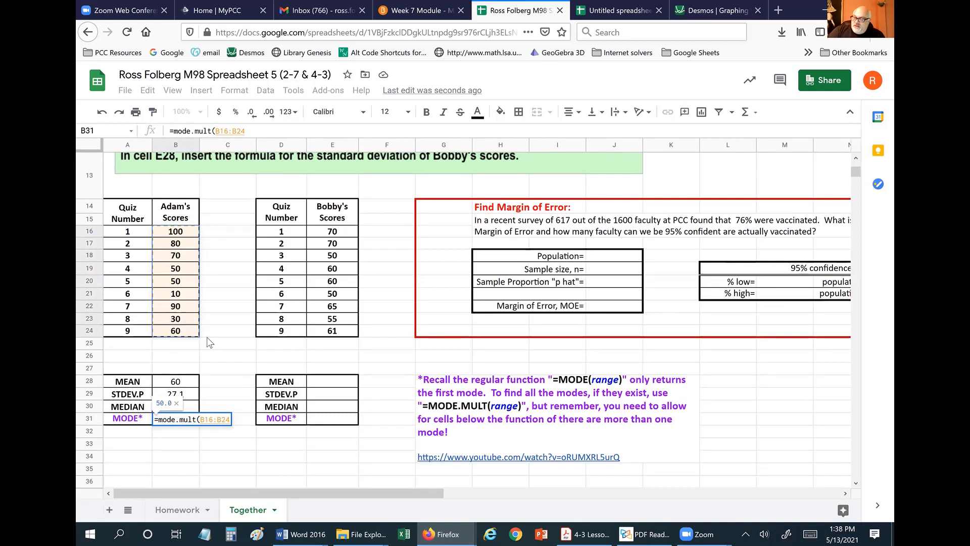
key("Return")
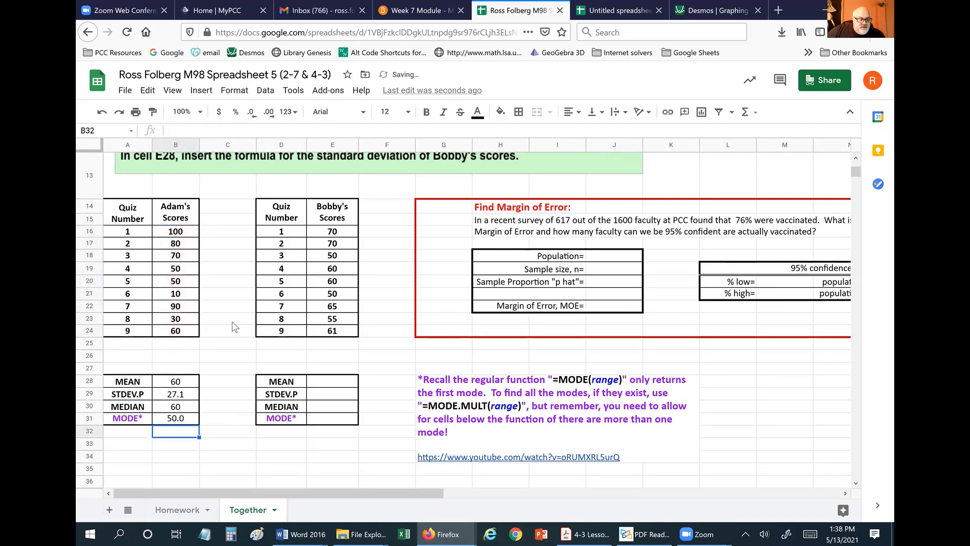
left_click_drag(176, 269, 174, 285)
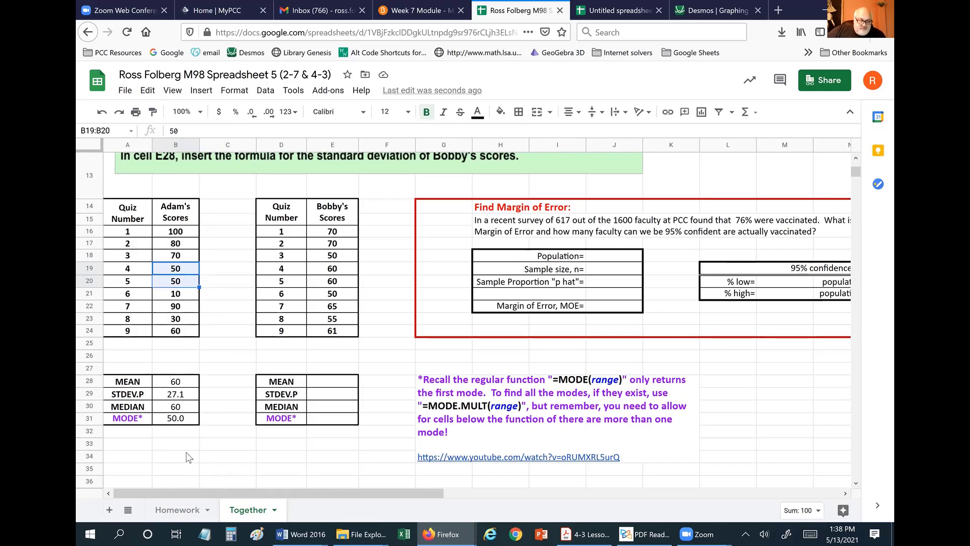
left_click(182, 283)
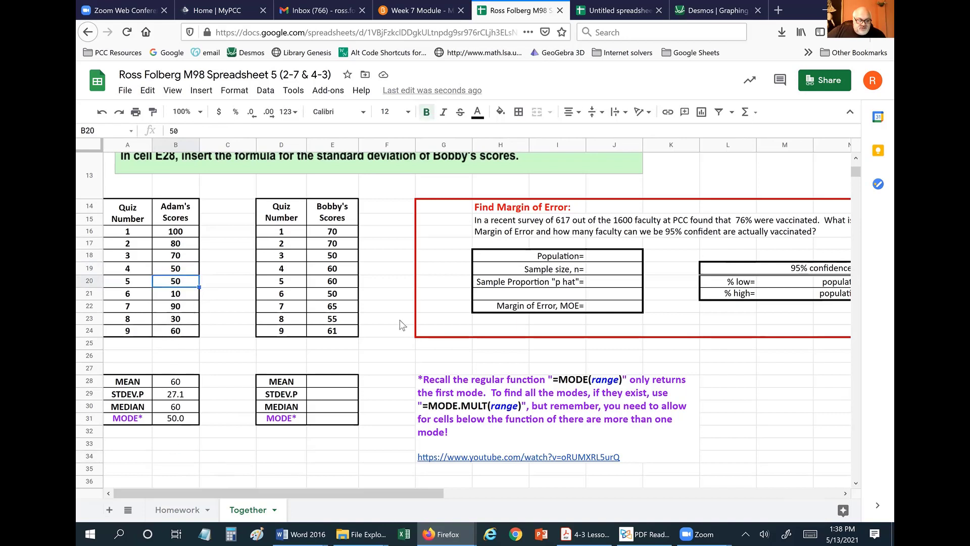
mouse_move(702, 390)
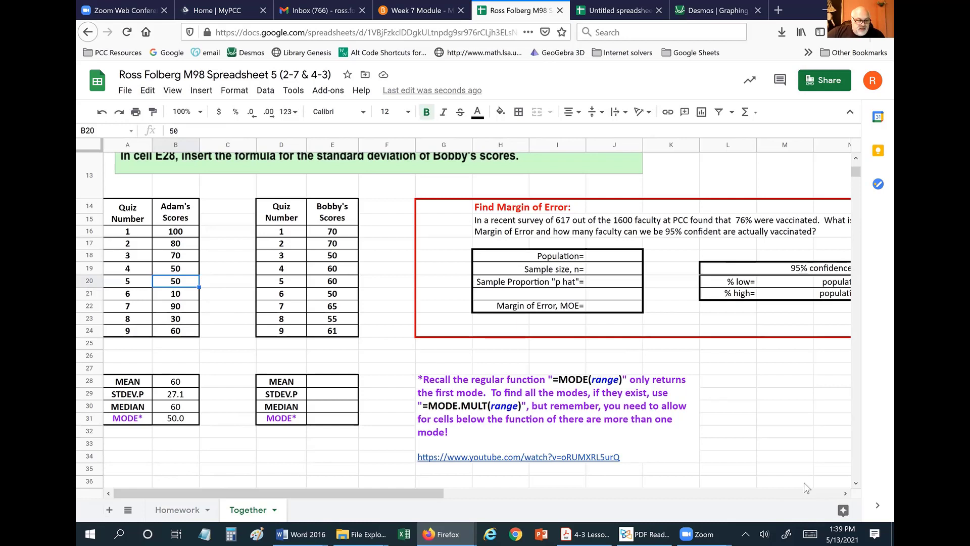
type("45")
key("Return")
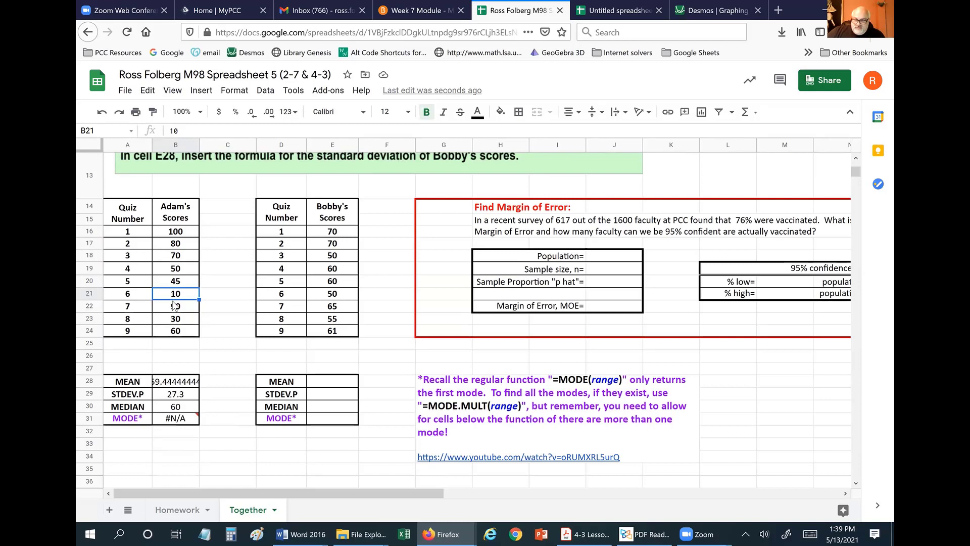
left_click(101, 111)
left_click(243, 456)
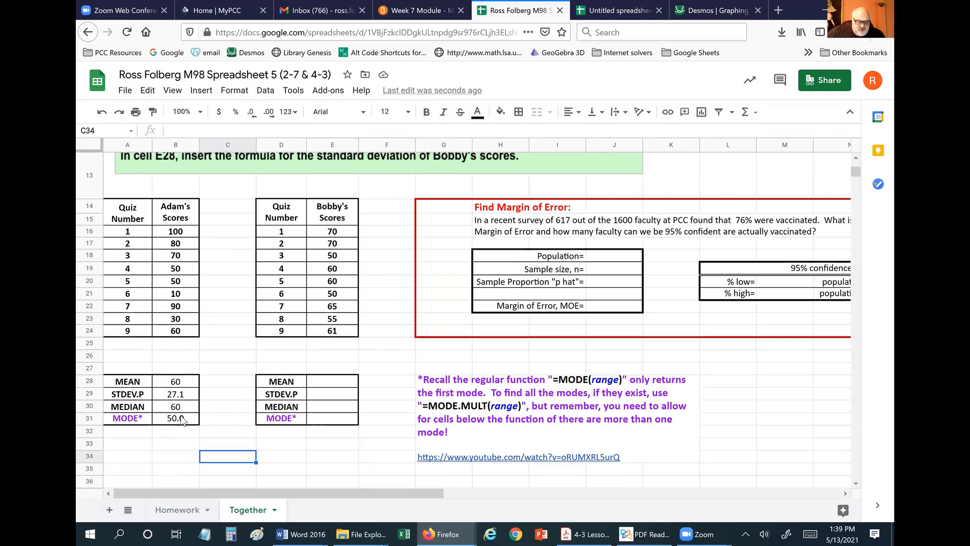
left_click_drag(176, 385, 177, 422)
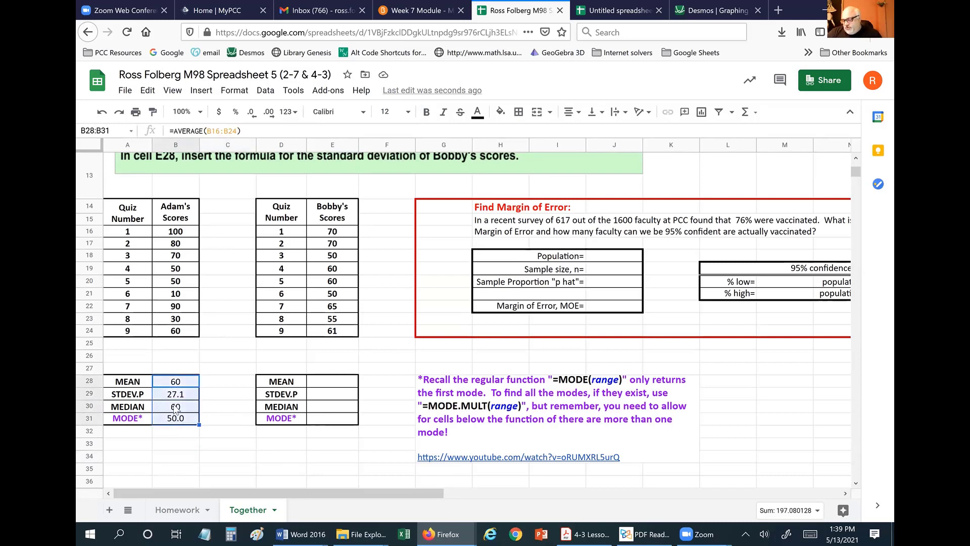
Paste Adam's B28:B31 formulas into Bobby's E28:E31: mean 60.11, SD 7.1, median 60, modes 50/60/70.
key("ctrl+c")
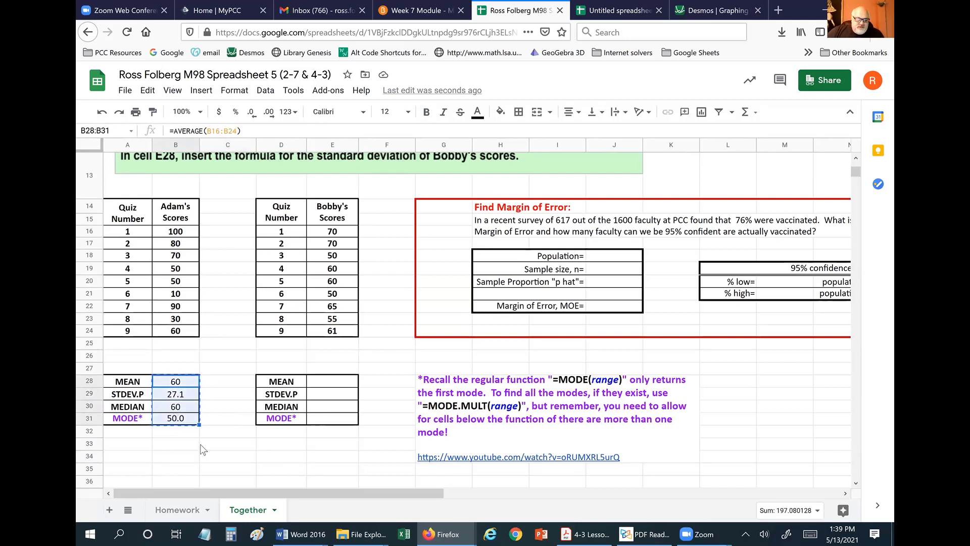
left_click_drag(332, 381, 331, 424)
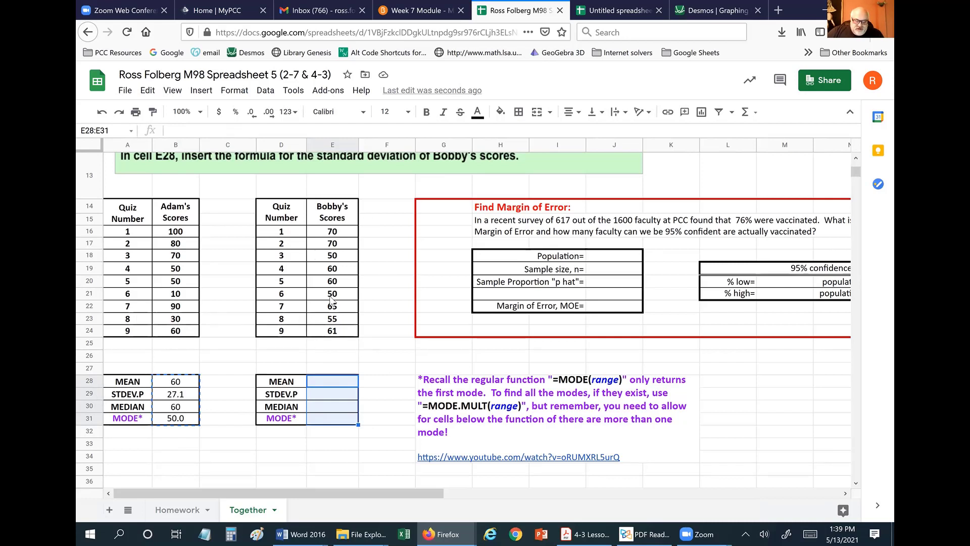
key("Return")
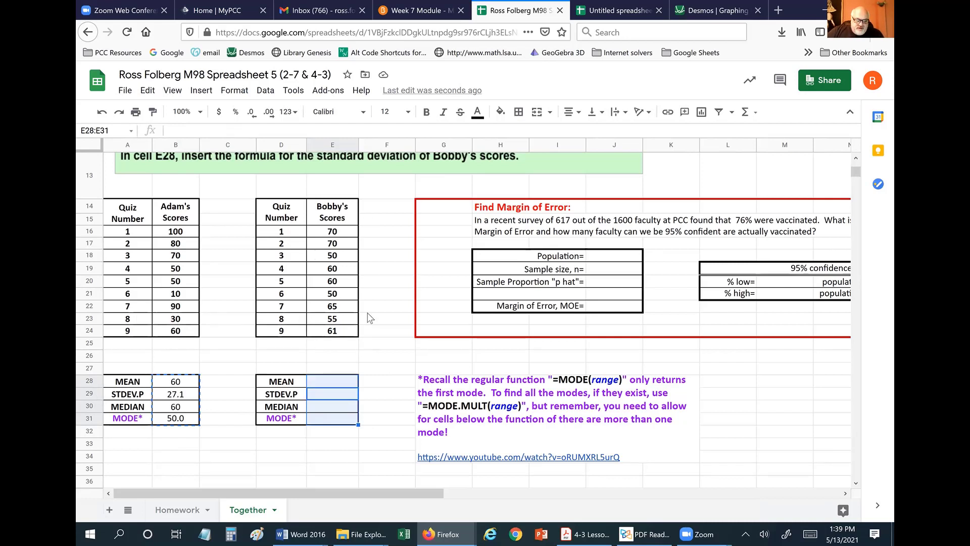
right_click(333, 407)
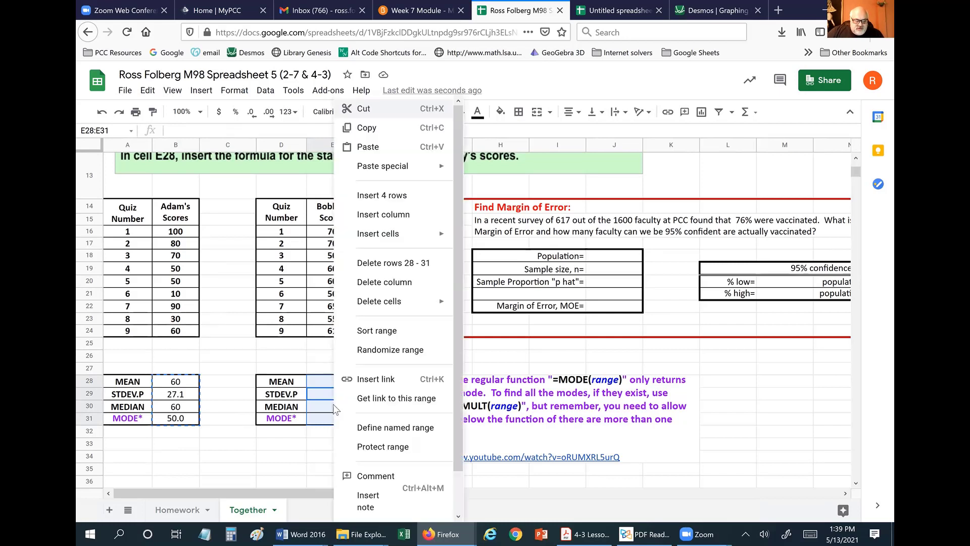
key("Escape")
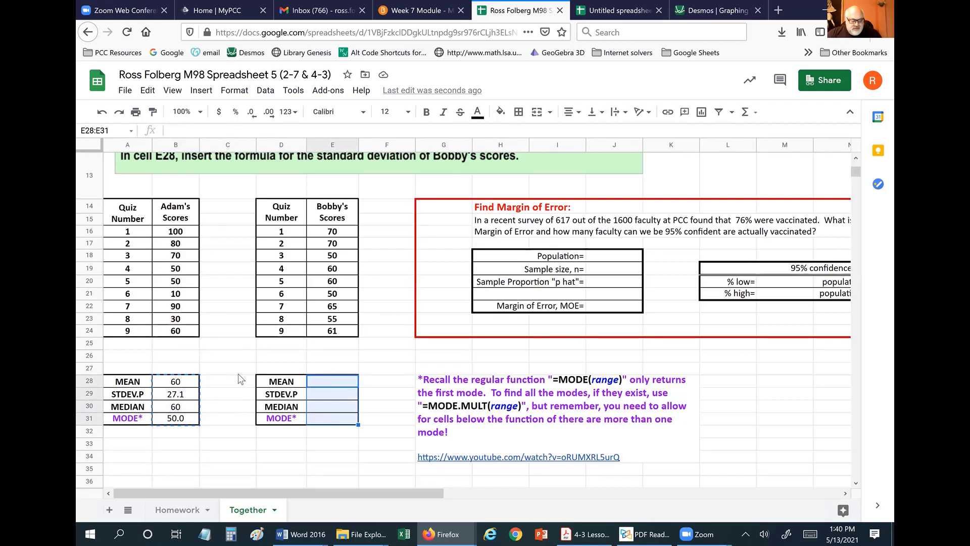
key("ctrl+v")
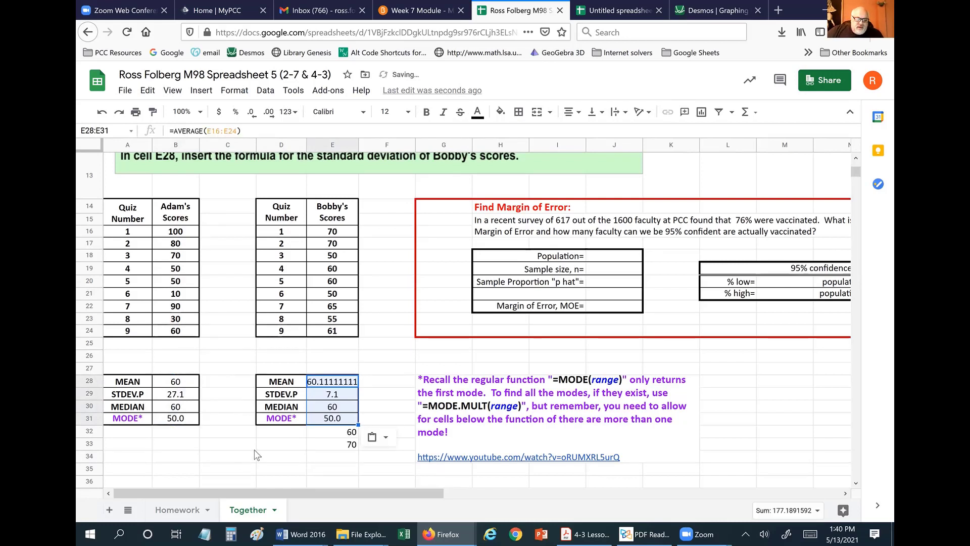
left_click(258, 455)
left_click_drag(337, 233, 337, 281)
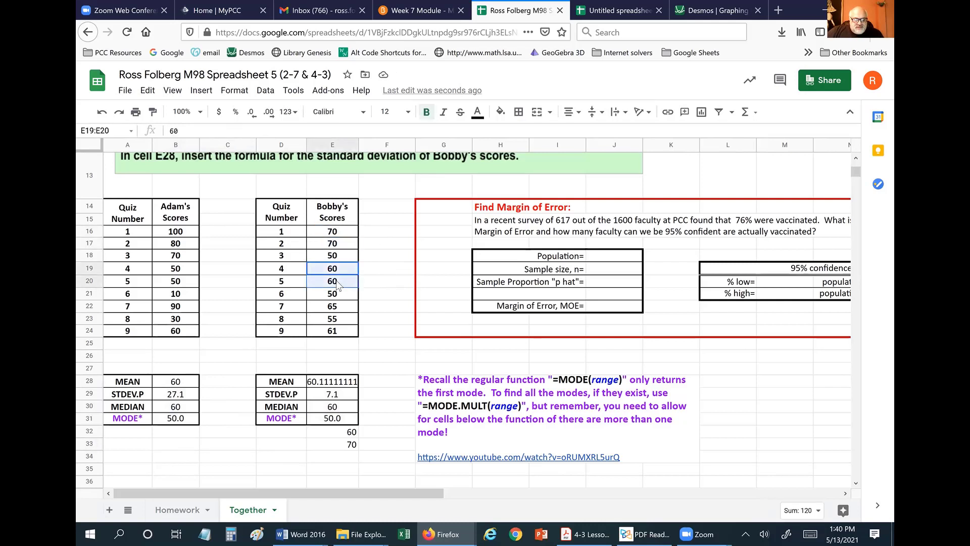
left_click(345, 298)
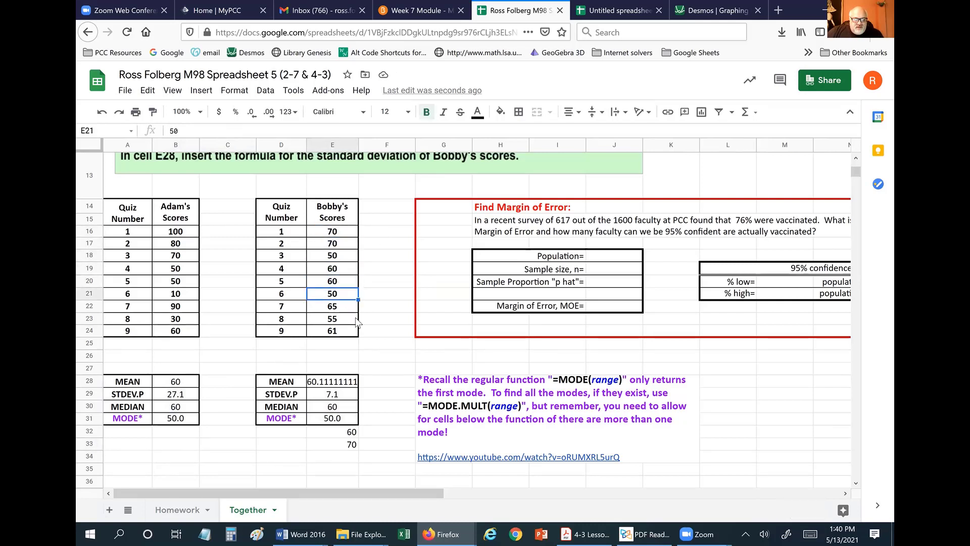
left_click(395, 334)
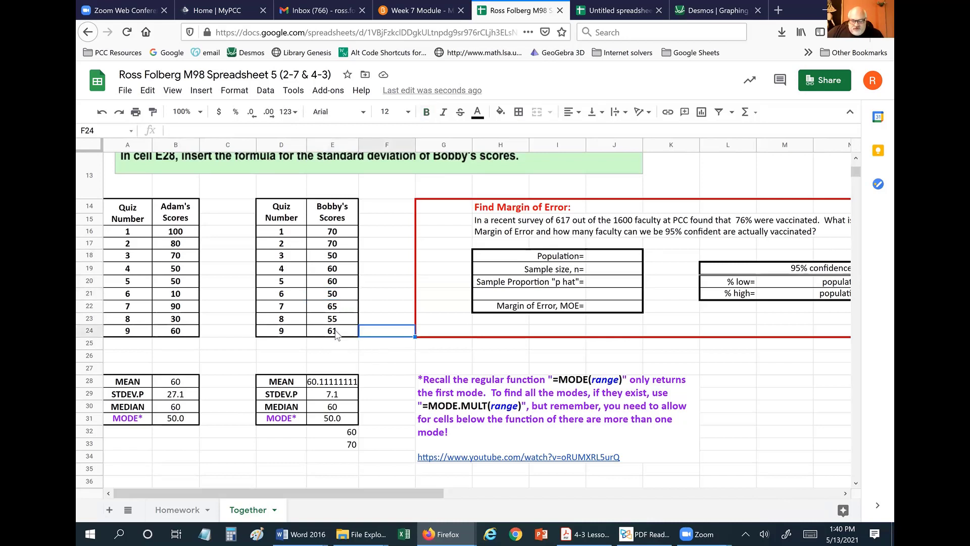
left_click(336, 335)
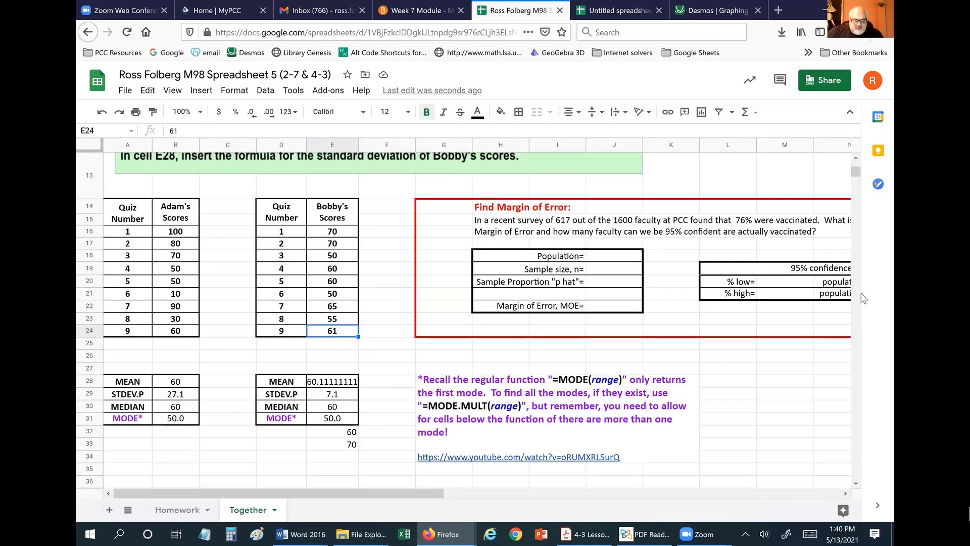
type("0")
key("BackSpace")
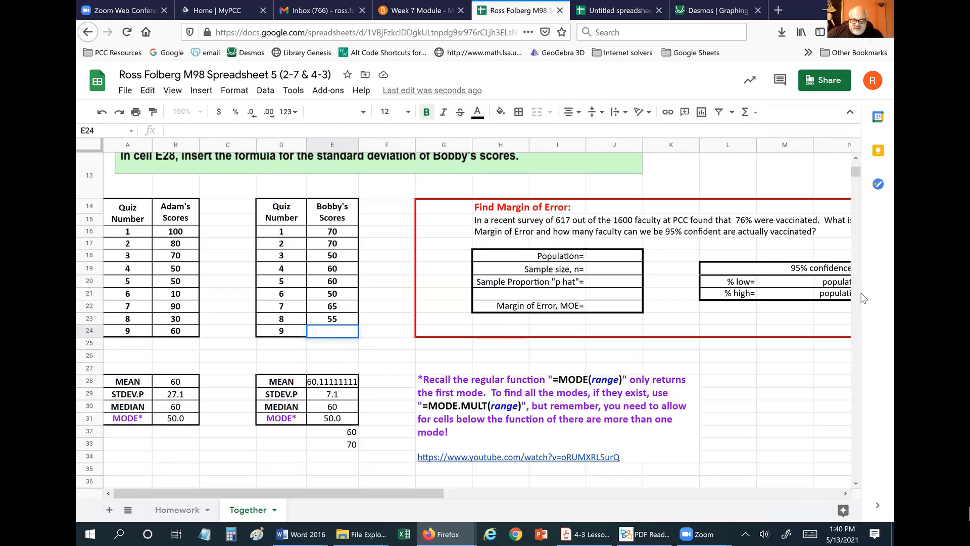
type("60")
key("Return")
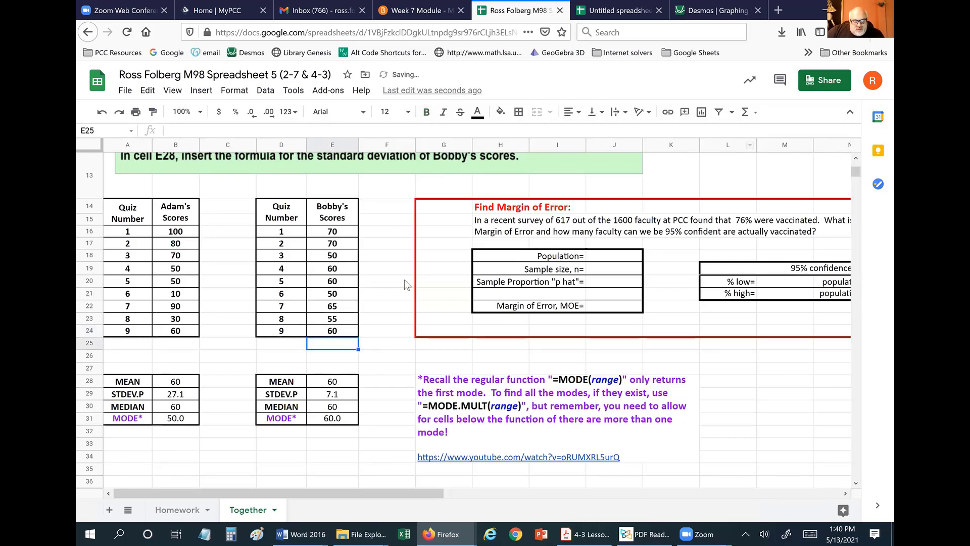
left_click(324, 233)
left_click(323, 246, "shift")
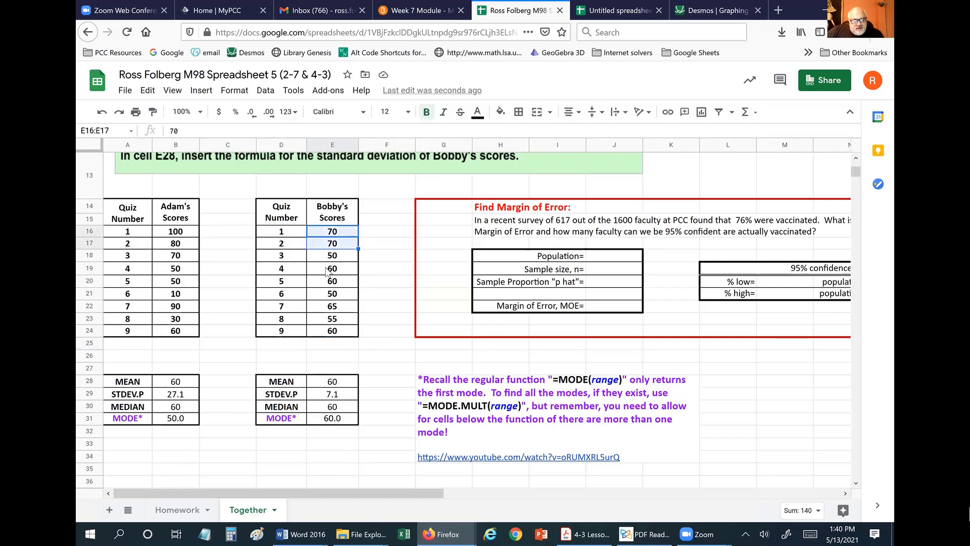
left_click(325, 269)
left_click(324, 281, "shift")
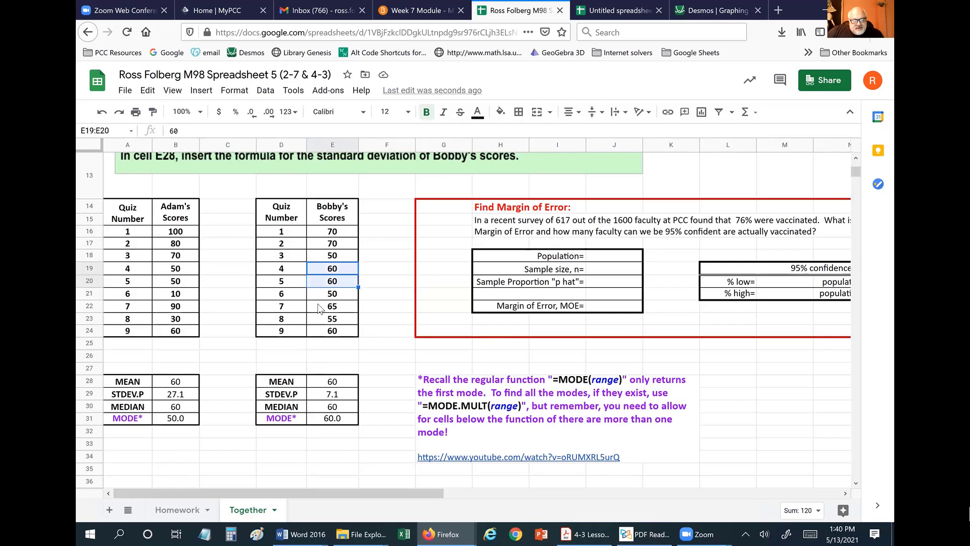
left_click(324, 334)
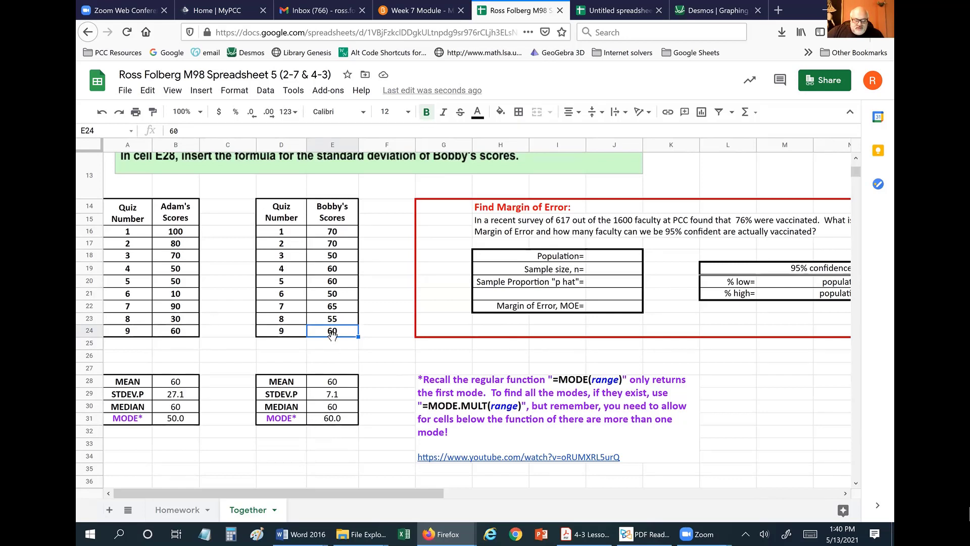
type("61")
key("Return")
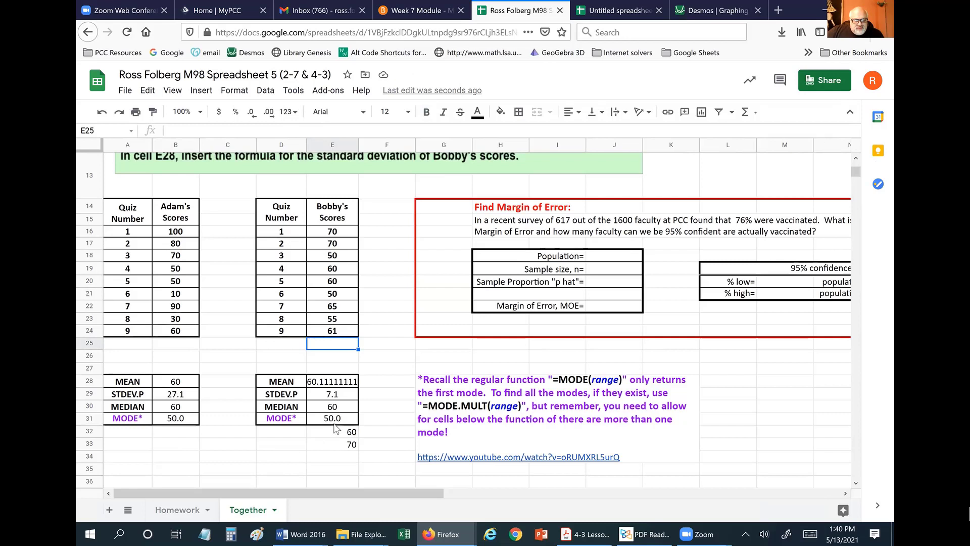
Check Bobby's three modes in E31:E33, then round his mean in E28 to display 60.
left_click_drag(333, 426, 336, 444)
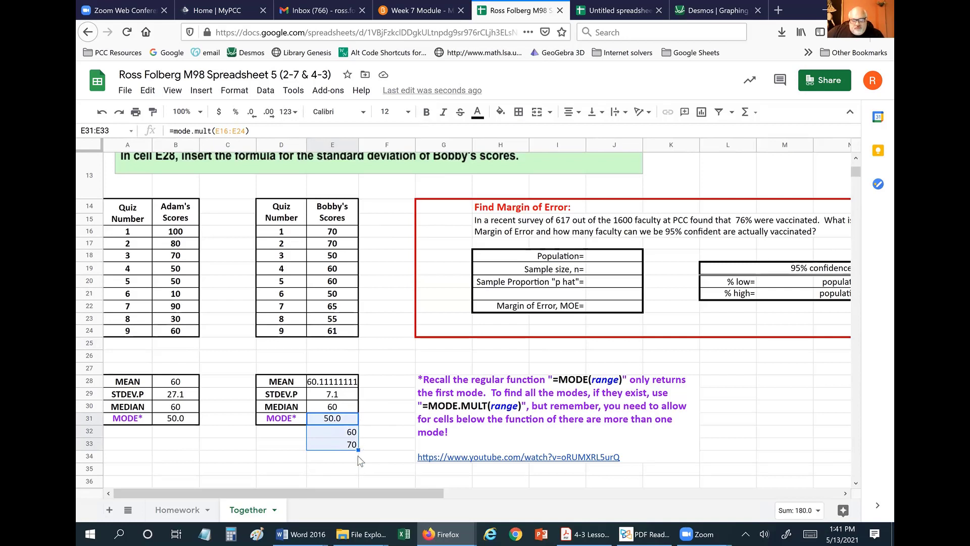
left_click(383, 412)
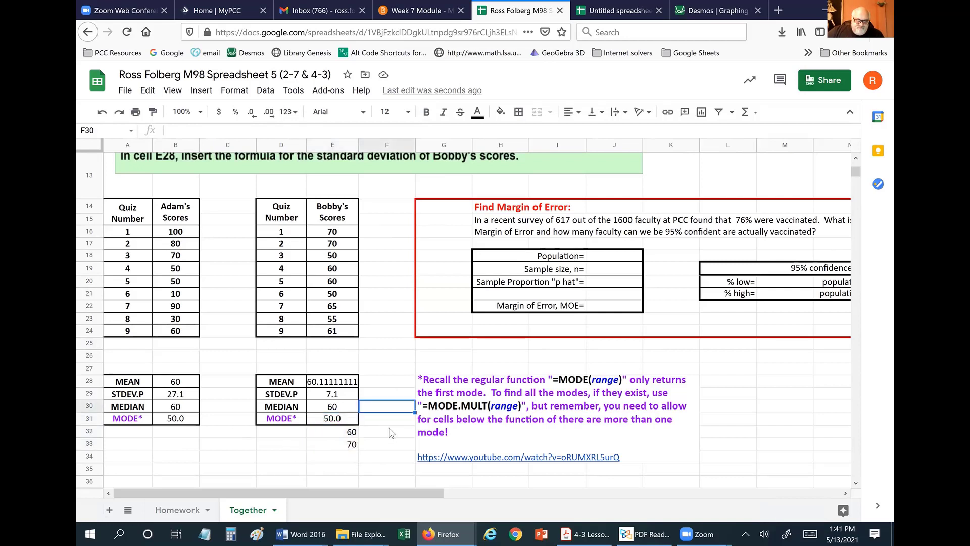
scroll(393, 430, "down", 1)
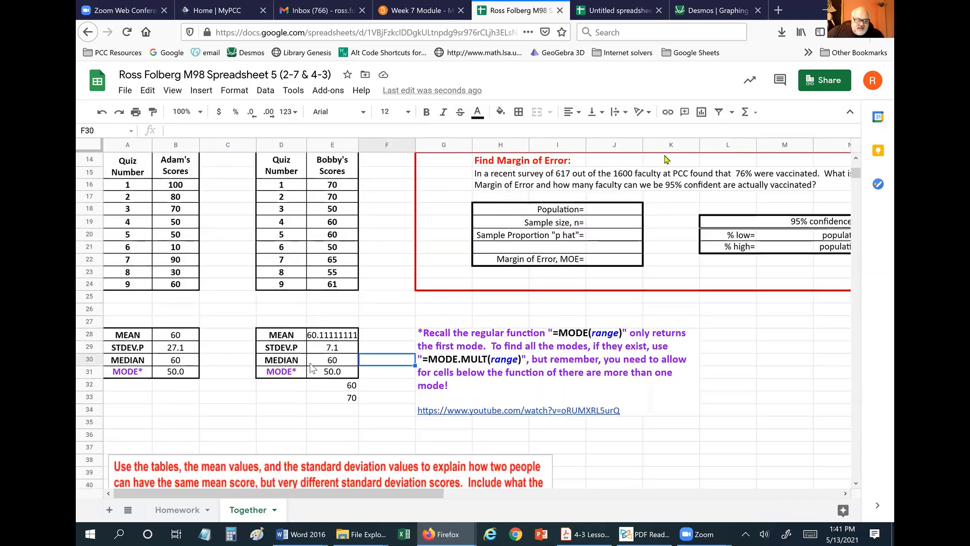
left_click(332, 335)
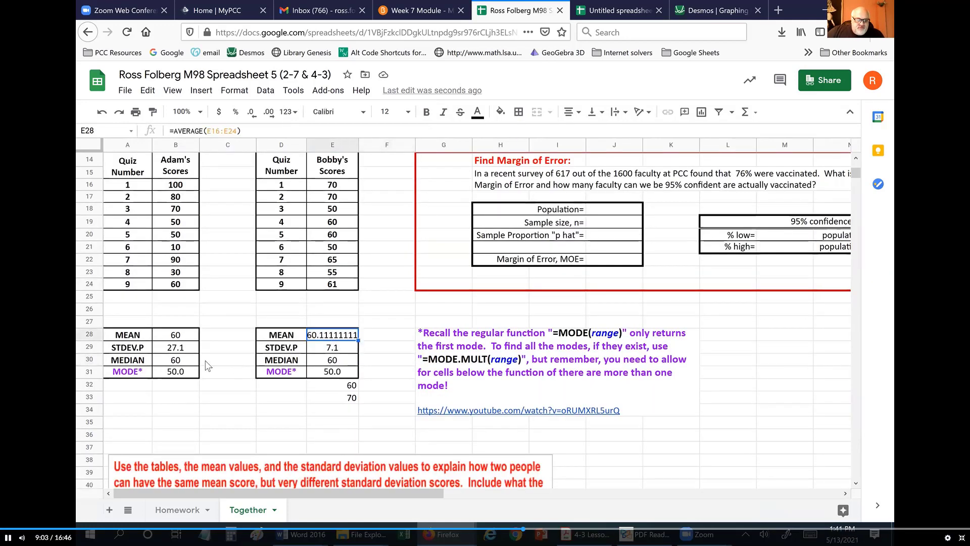
left_click(251, 112)
left_click(251, 112)
left_click(252, 111)
left_click(252, 112)
left_click(251, 111)
left_click(251, 111)
left_click(251, 112)
left_click(251, 112)
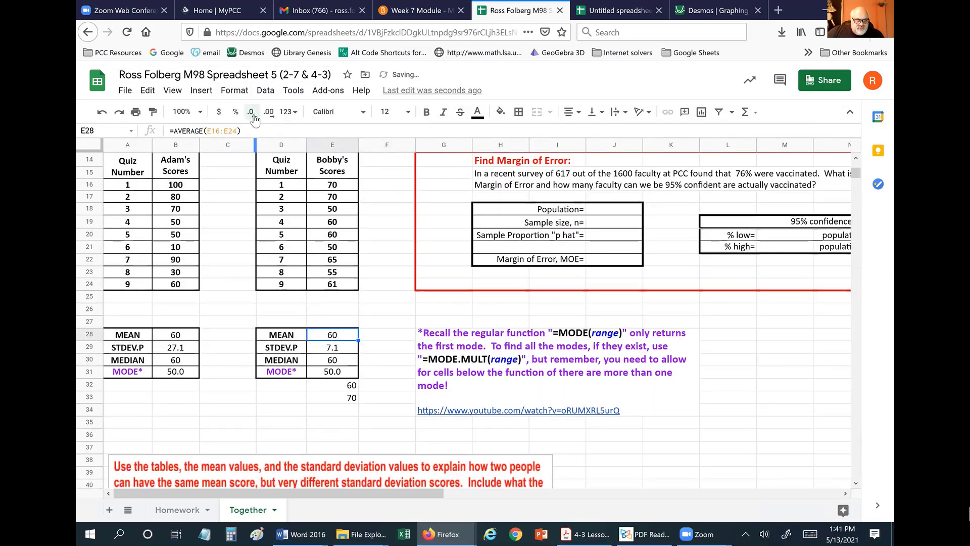
left_click(405, 322)
scroll(332, 435, "down", 3)
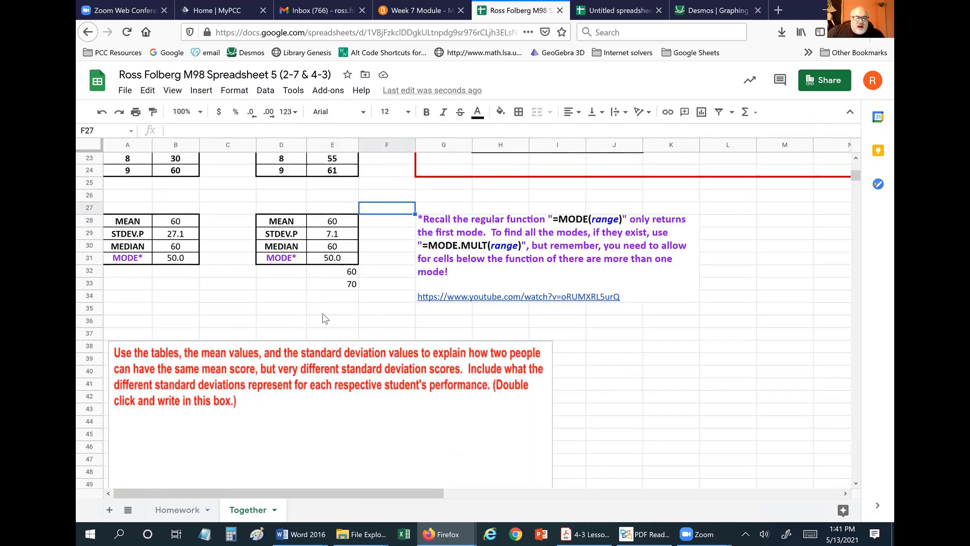
scroll(355, 384, "down", 4)
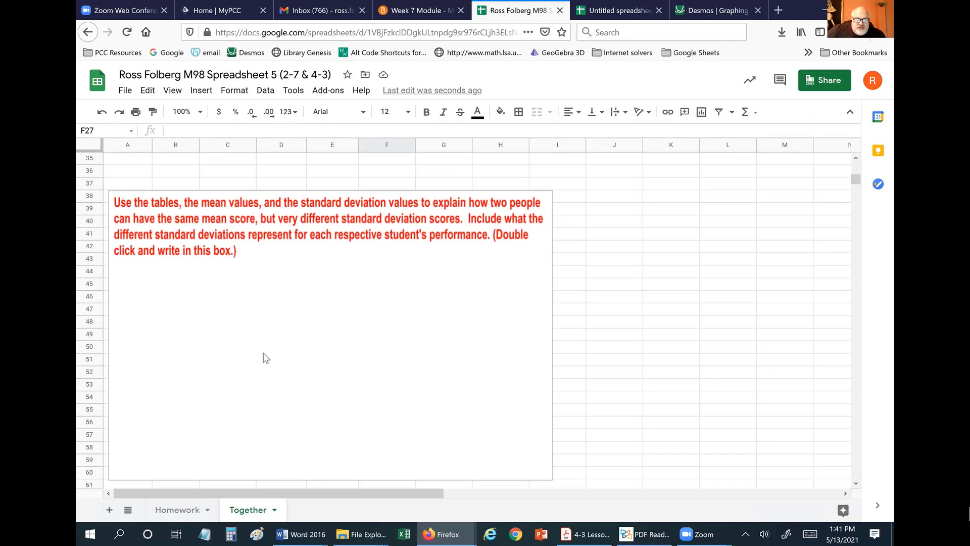
scroll(264, 357, "up", 4)
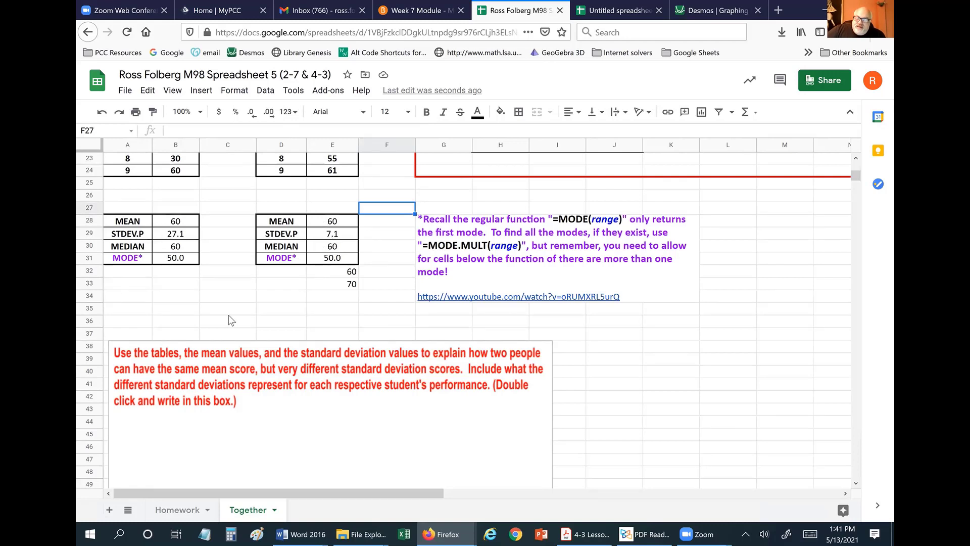
scroll(228, 314, "down", 2)
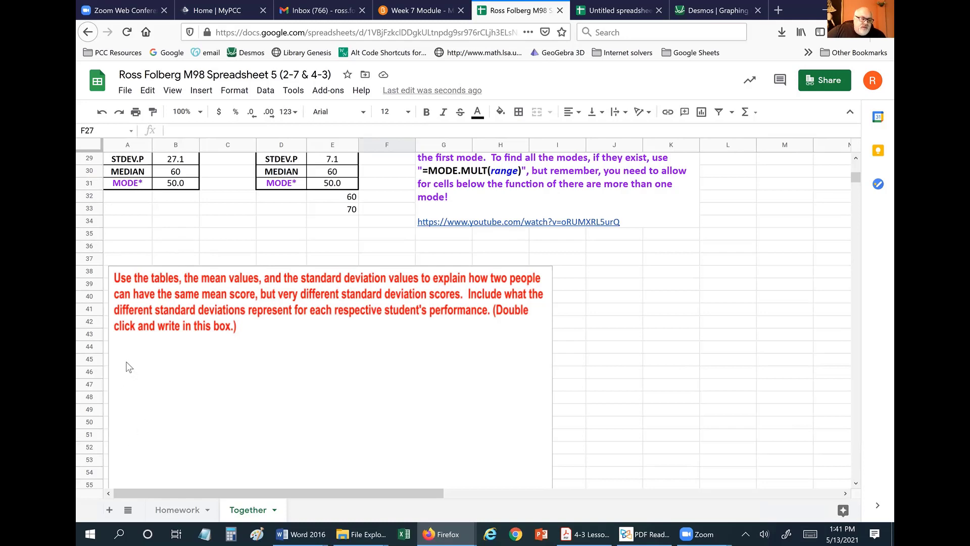
scroll(216, 325, "up", 4)
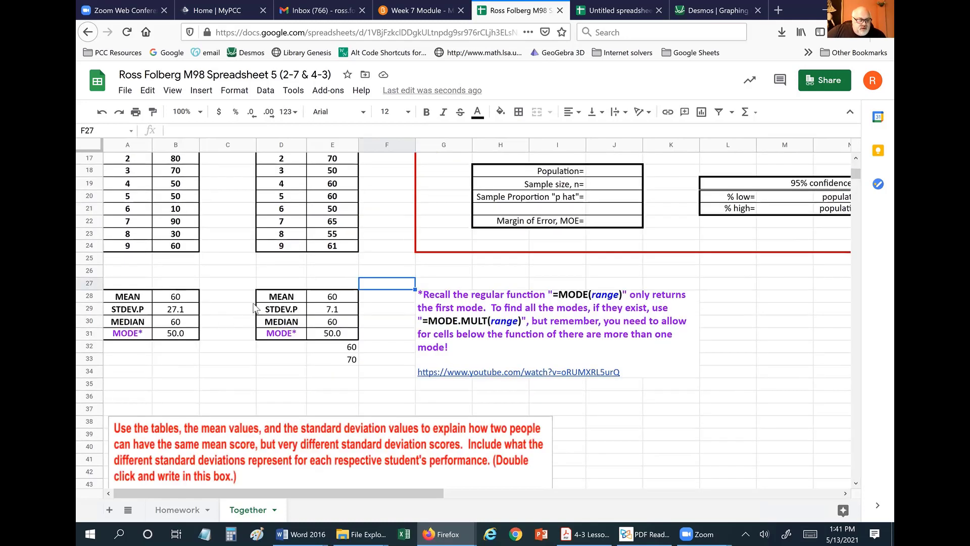
scroll(254, 309, "up", 1)
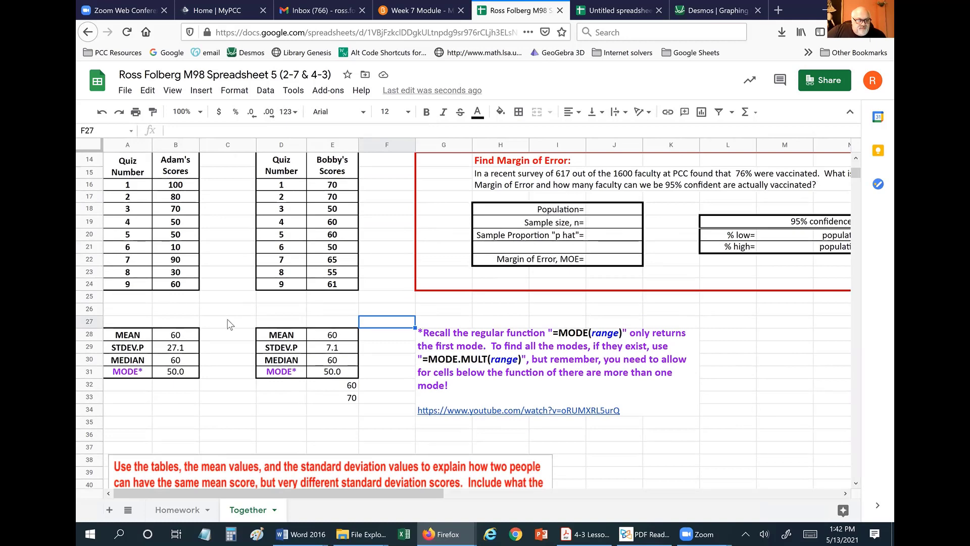
scroll(230, 323, "down", 4)
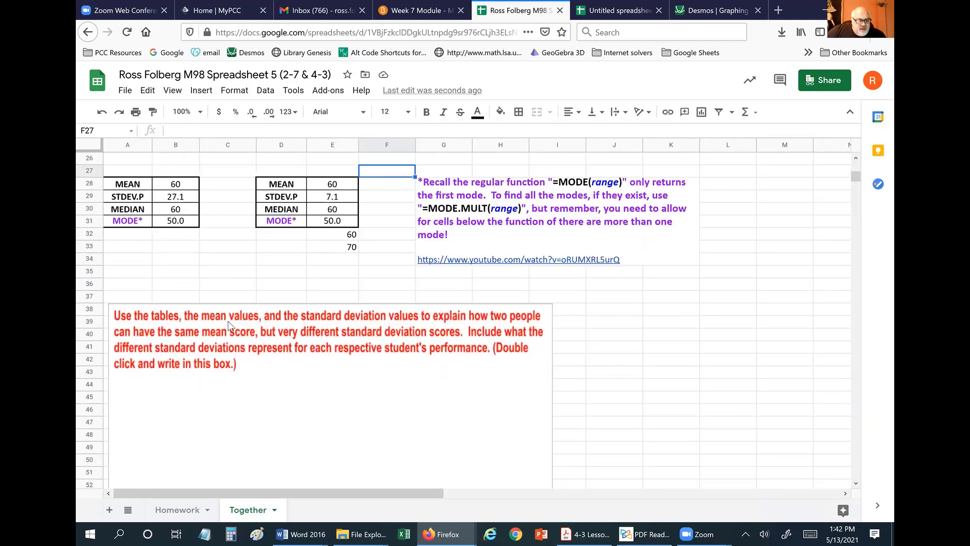
left_click(127, 394)
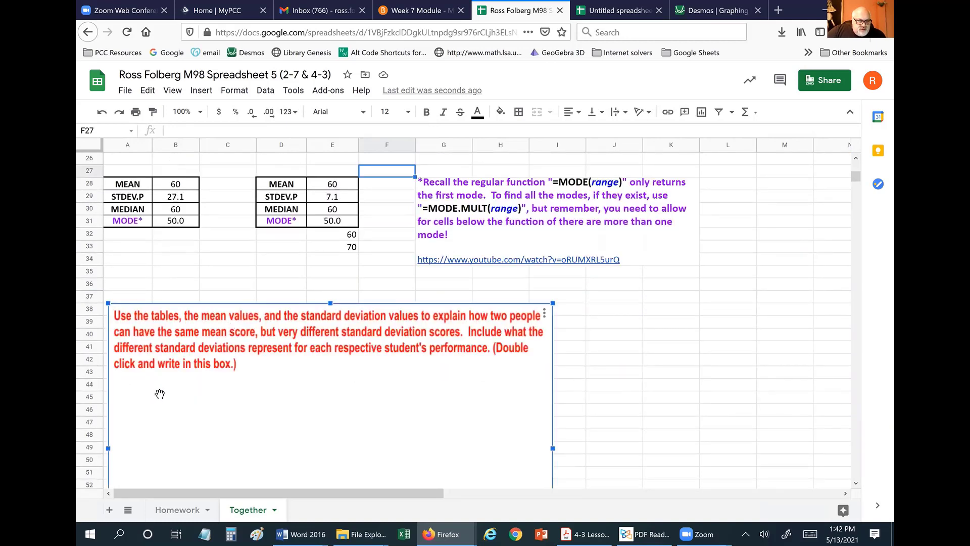
double_click(160, 393)
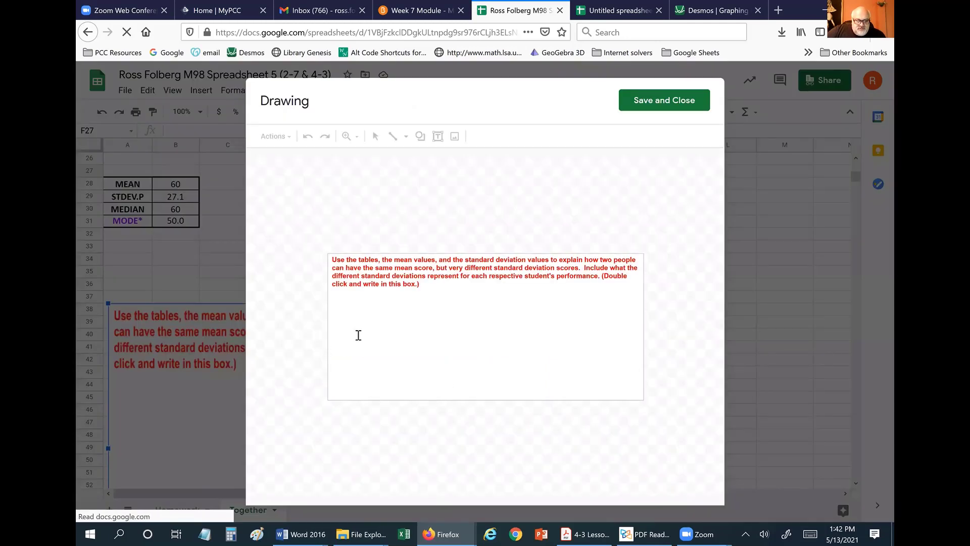
left_click(345, 309)
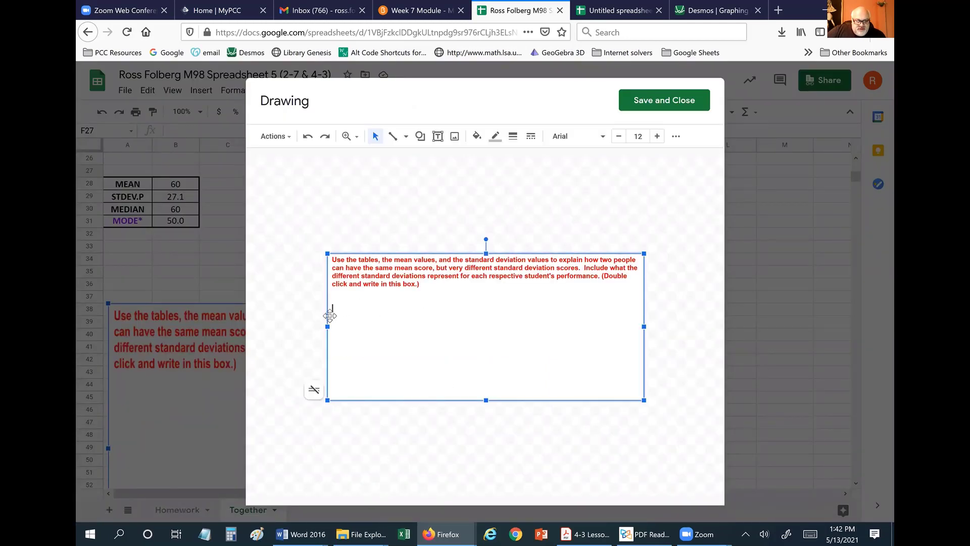
left_click(349, 344)
left_click(664, 100)
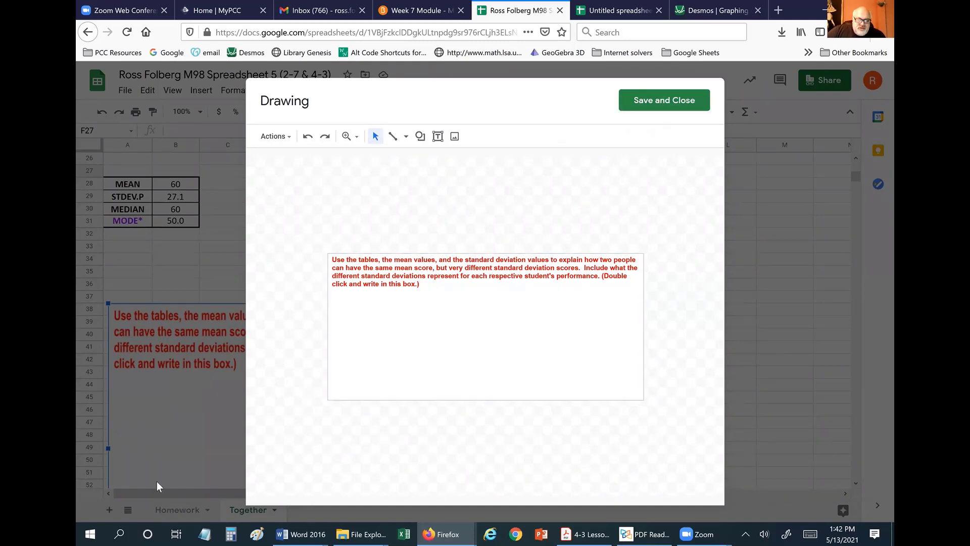
left_click(639, 349)
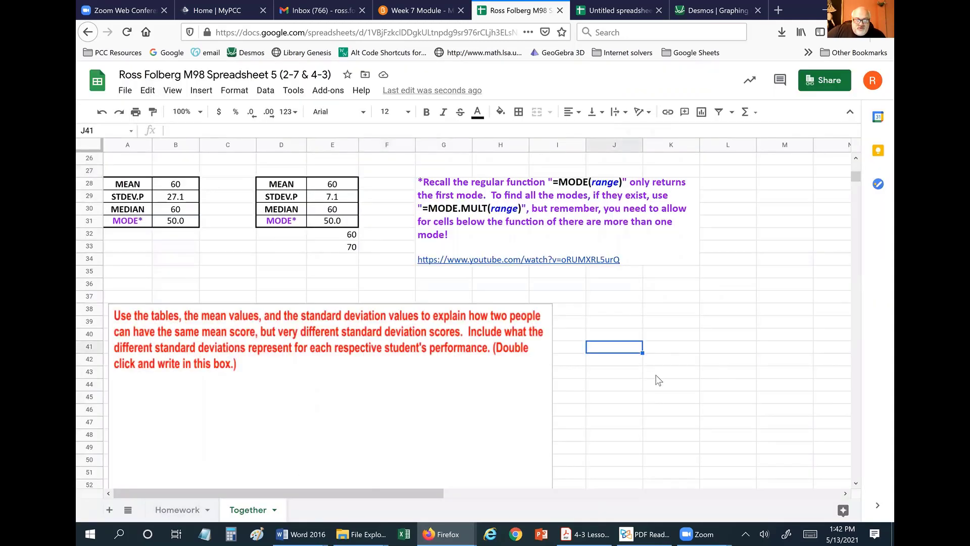
Close the video link preview, select J18 beside Population=, and show columns D–P from row 10.
scroll(656, 376, "up", 1)
scroll(615, 415, "up", 2)
scroll(614, 416, "down", 2)
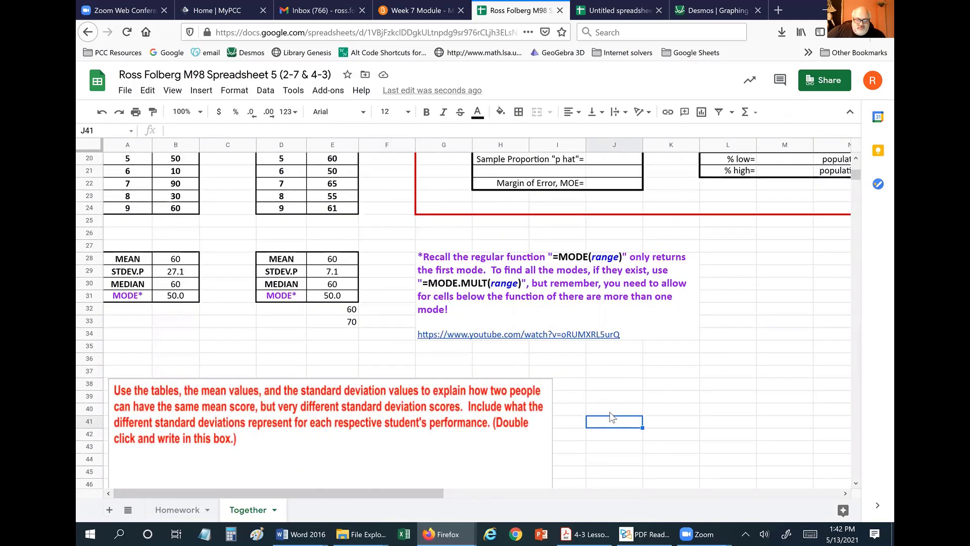
scroll(612, 418, "up", 4)
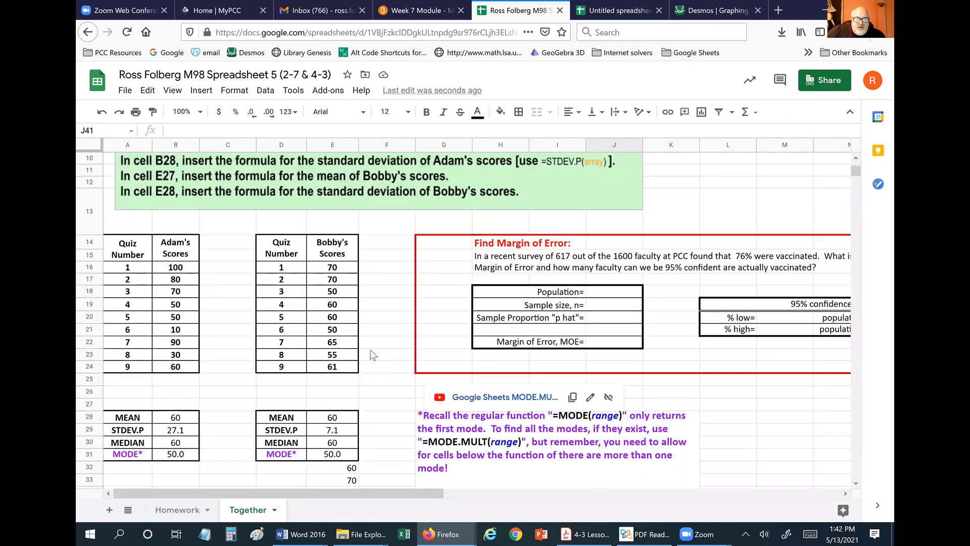
left_click(400, 321)
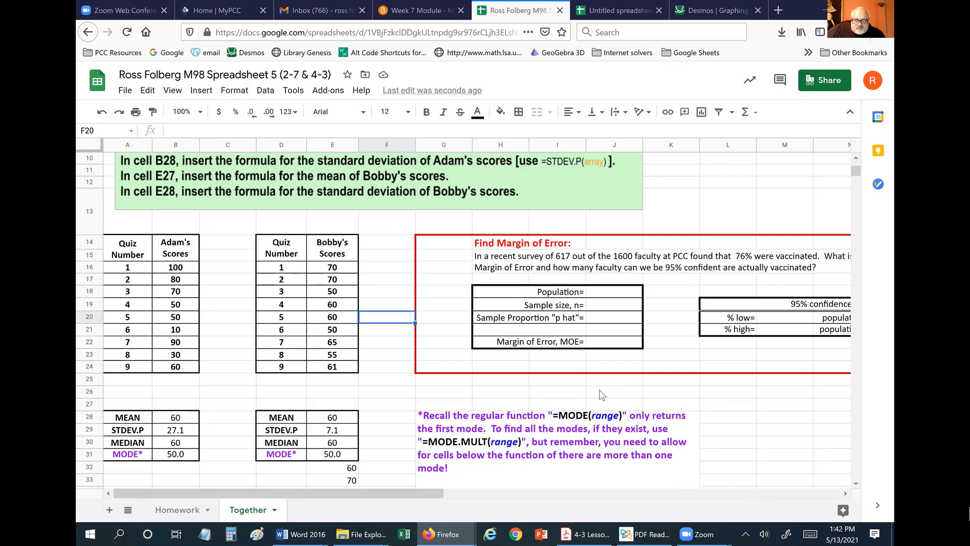
left_click(611, 295)
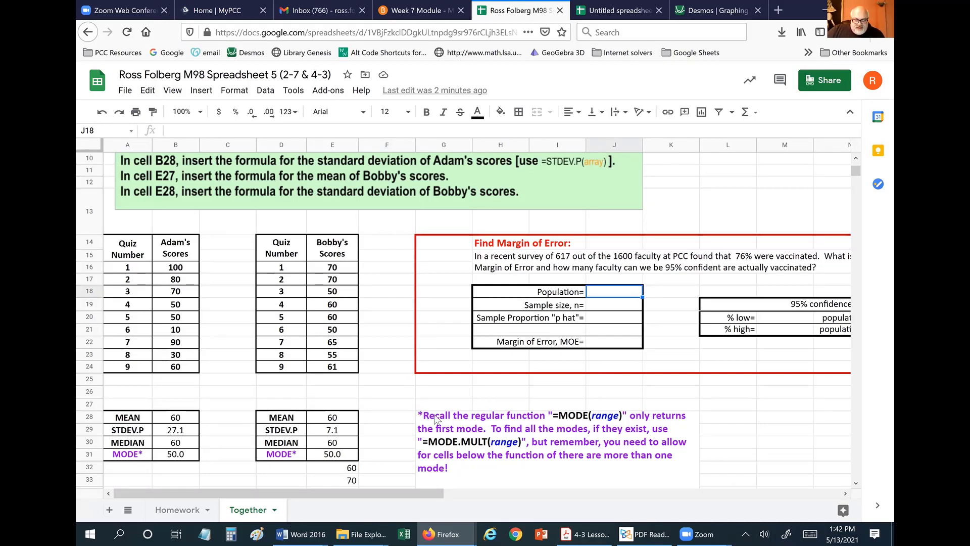
left_click_drag(394, 495, 487, 517)
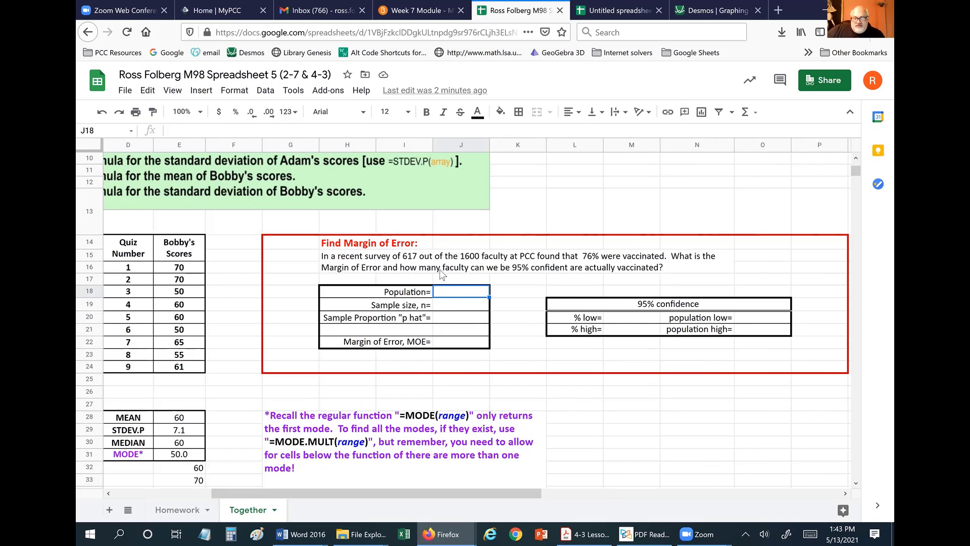
Enter sample size 617 in J19, population 1600 in J18 and proportion 76% in J20.
left_click(467, 306)
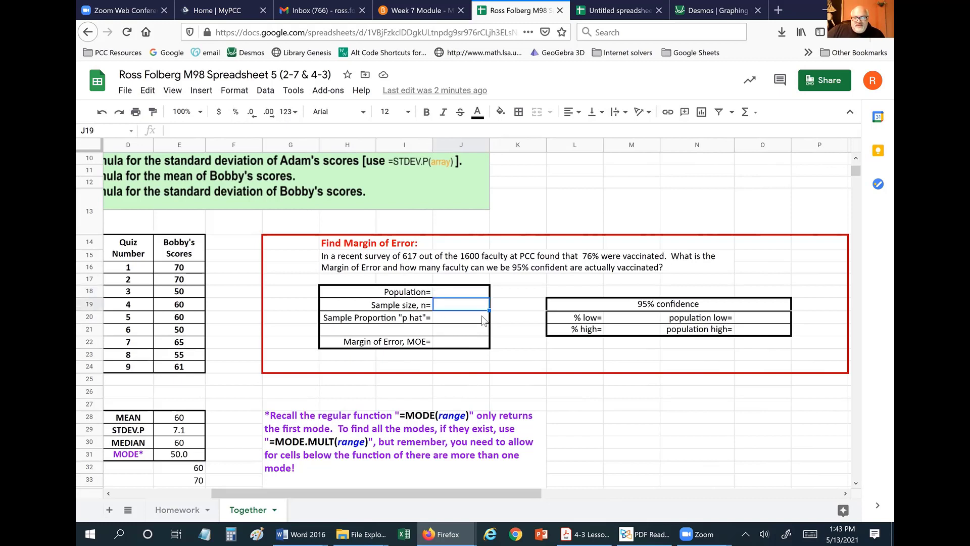
type("617")
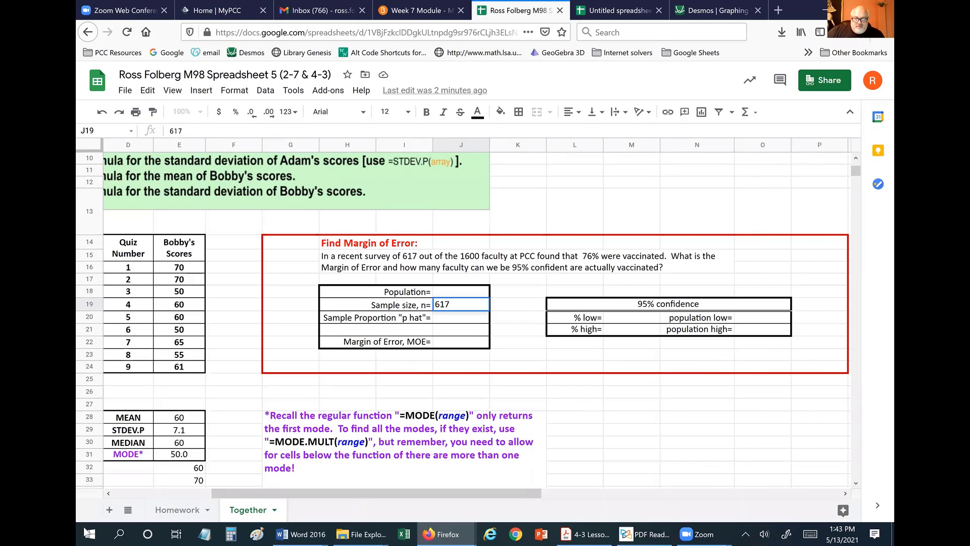
left_click(450, 293)
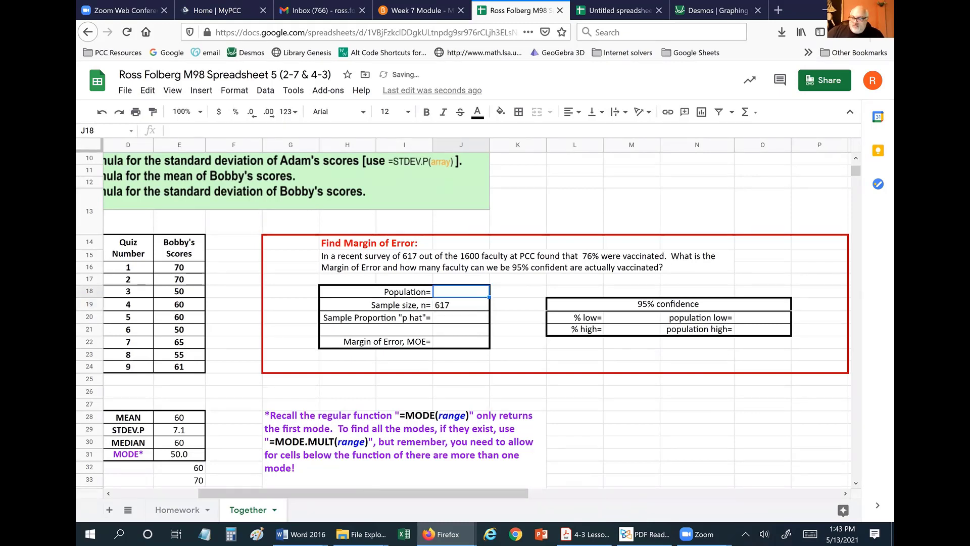
type("1600")
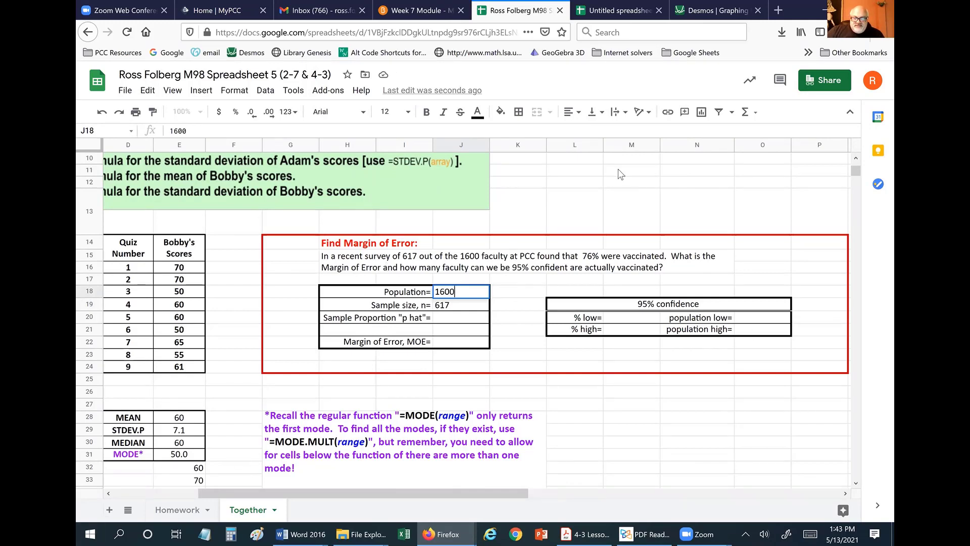
left_click(449, 318)
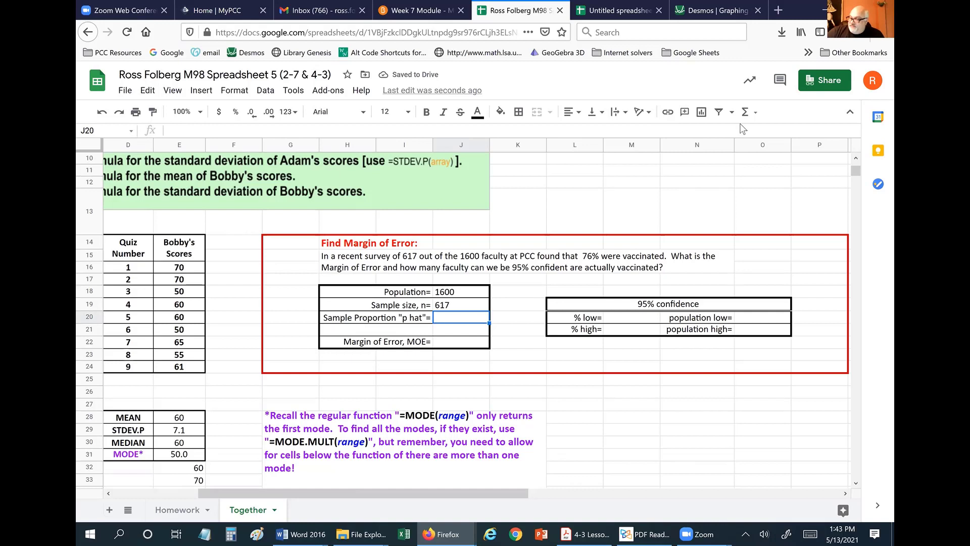
type("76")
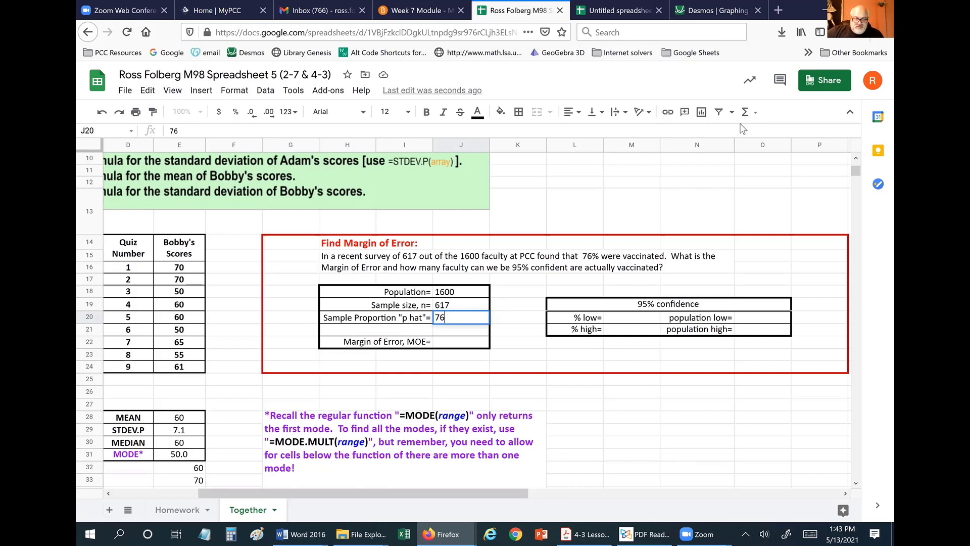
type("%")
key("Return")
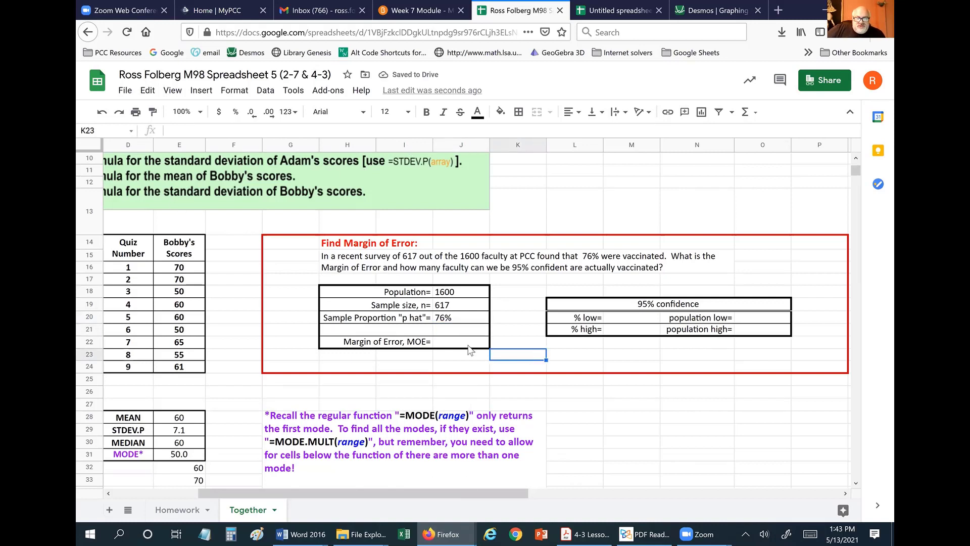
left_click(450, 345)
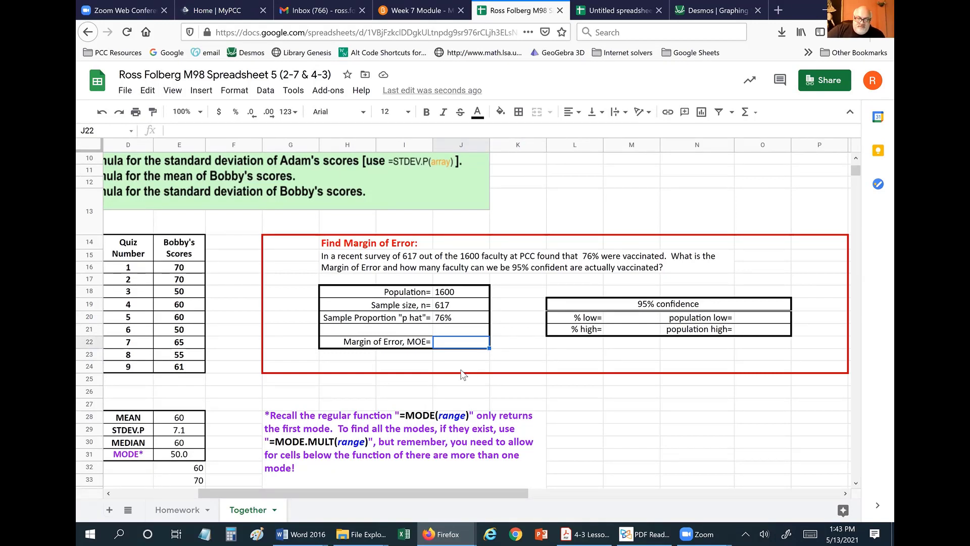
Enter =2*sqrt((J20*(1-J20))/J19) in J22 and format the result as a percentage, 3.44%.
type("=")
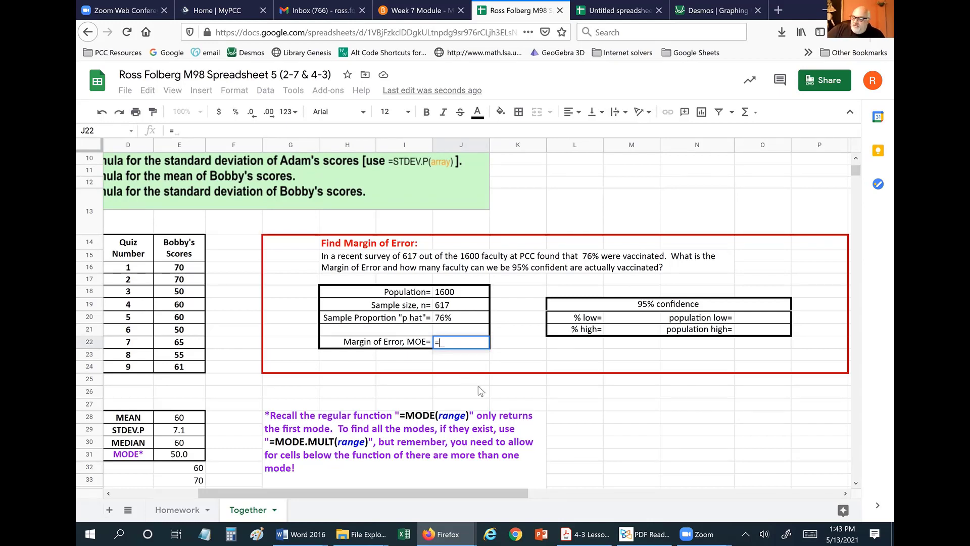
type("2")
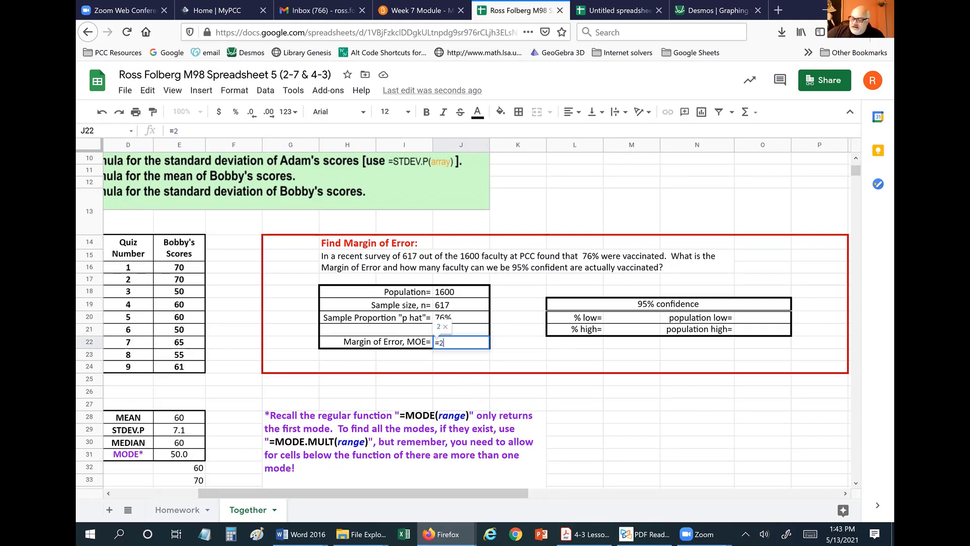
type("*sq")
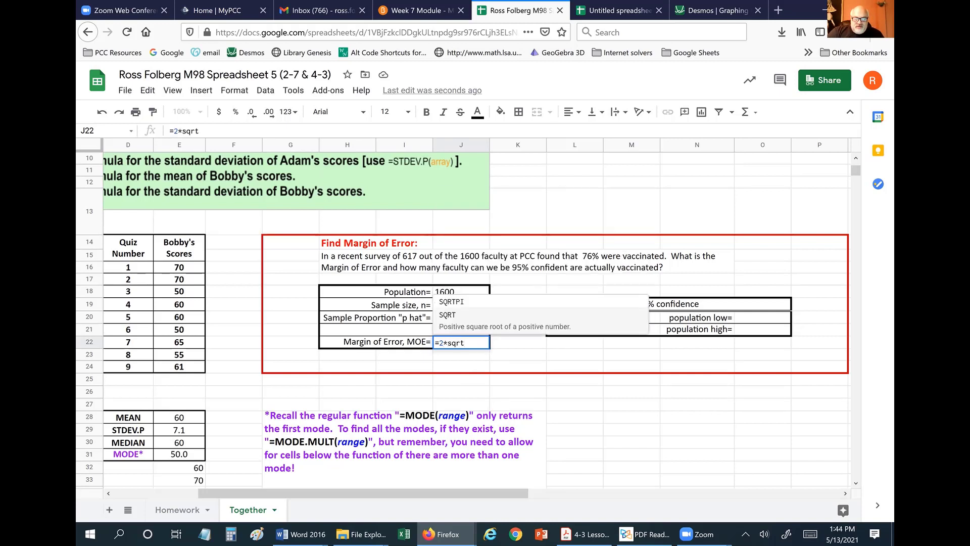
type("rt")
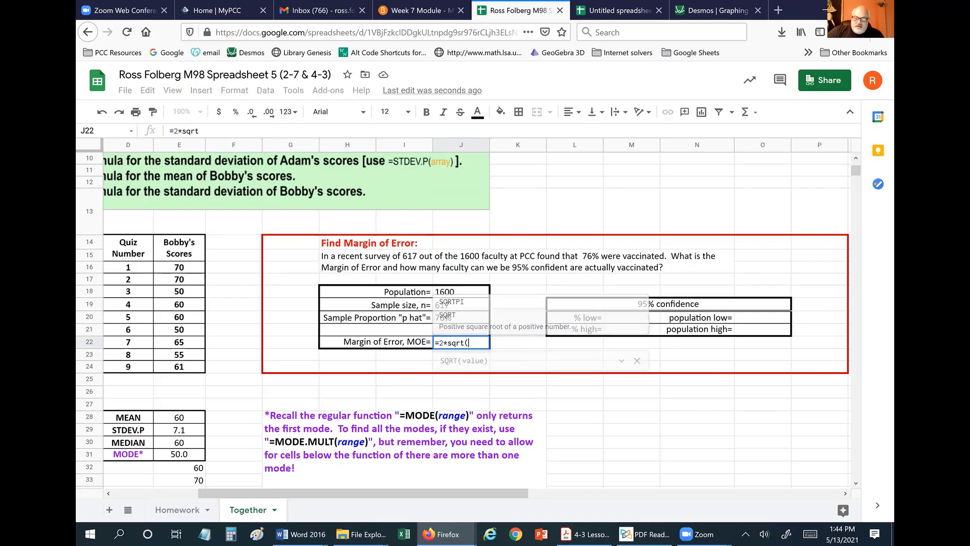
type("(")
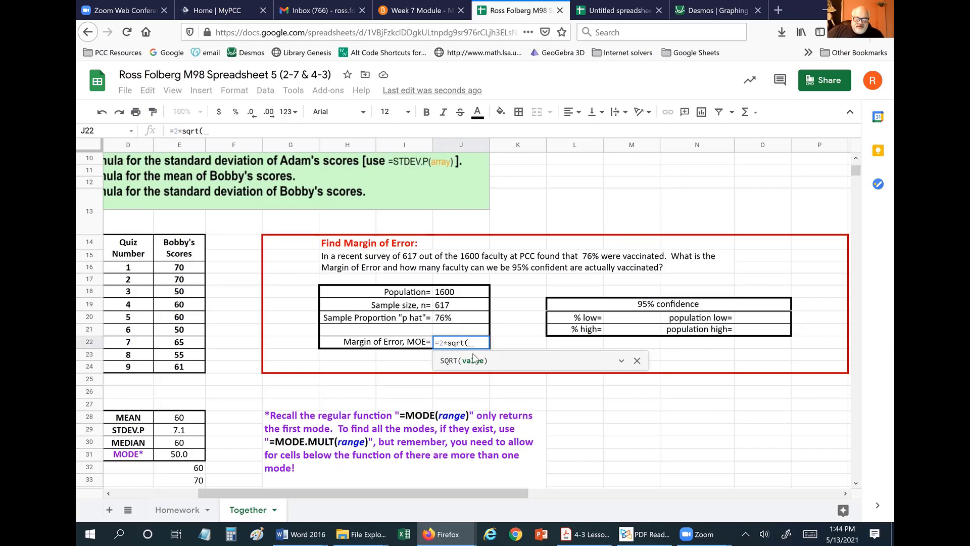
type("(")
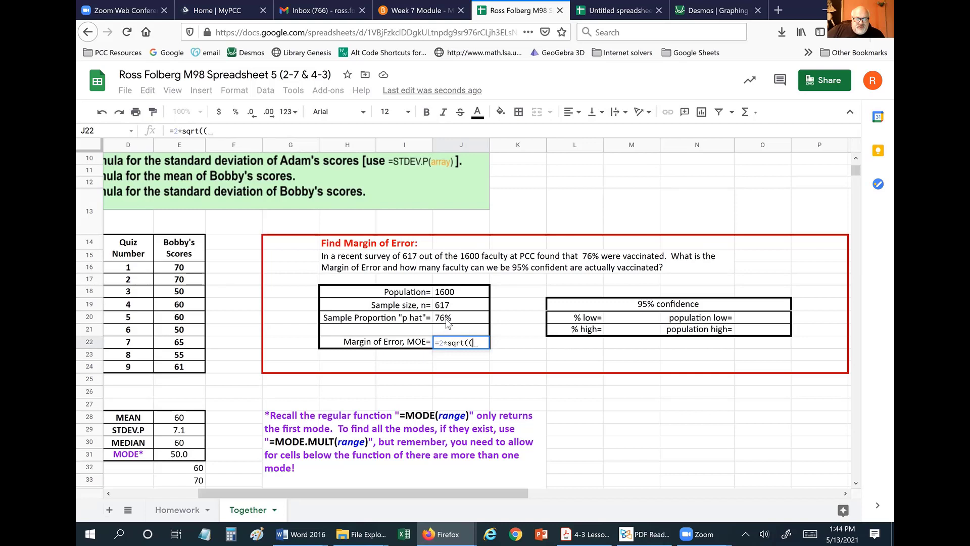
left_click(453, 319)
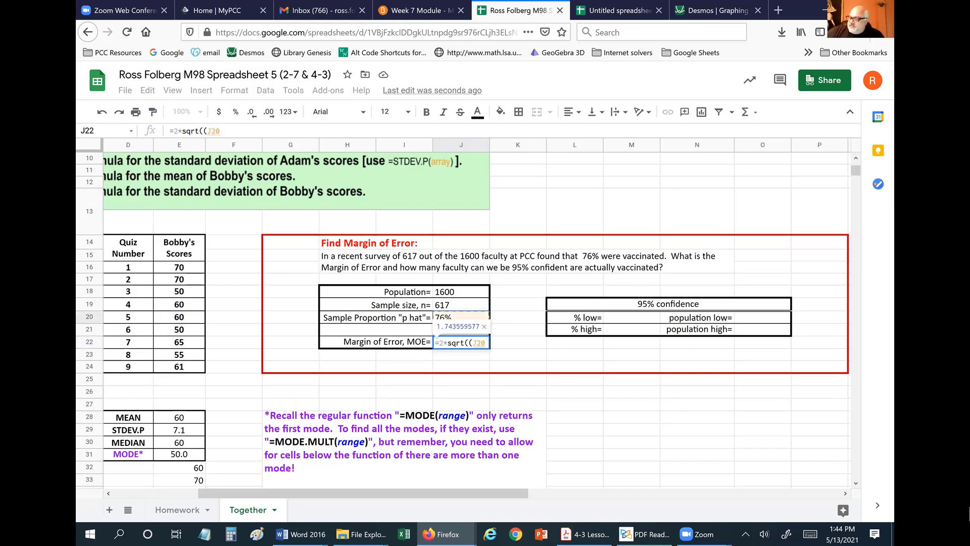
type("*")
type("(")
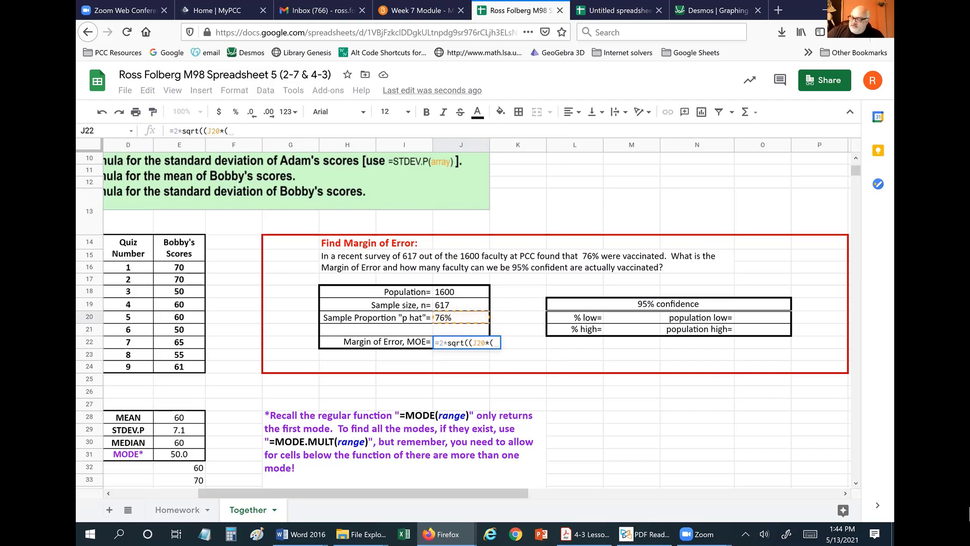
type("1-")
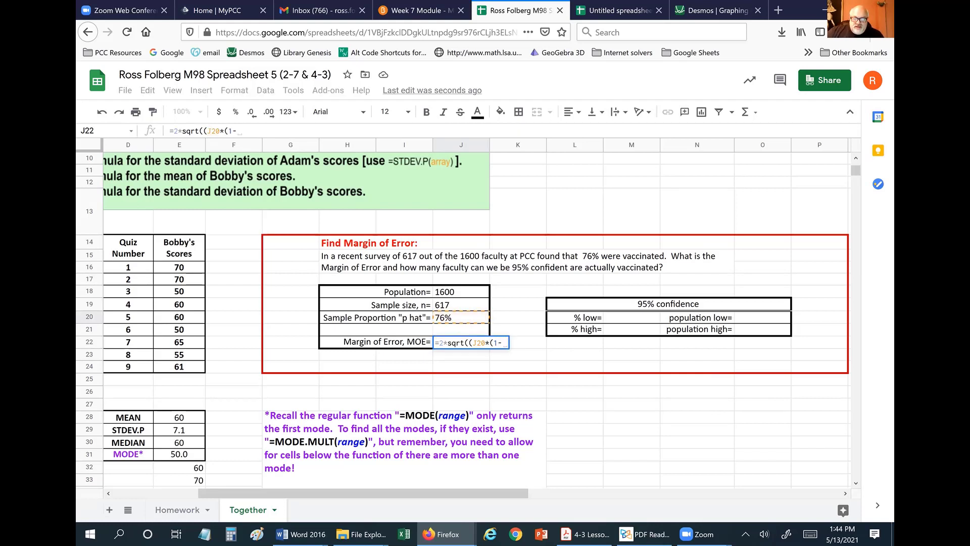
left_click(456, 319)
type(")")
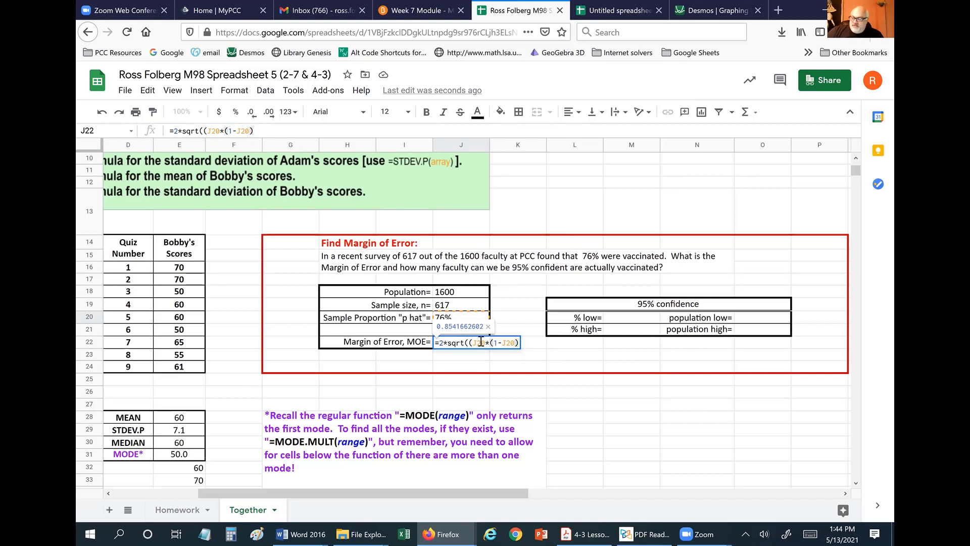
type(")")
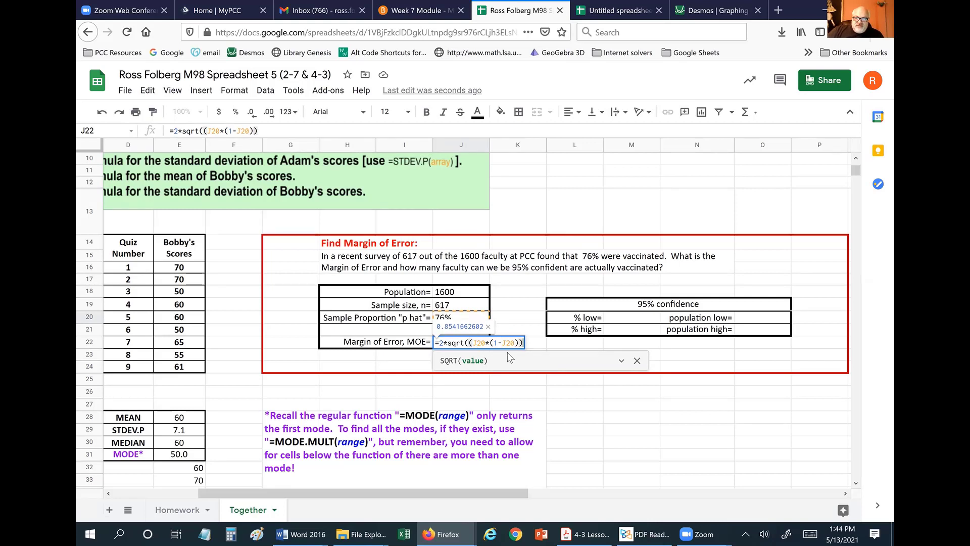
type("/")
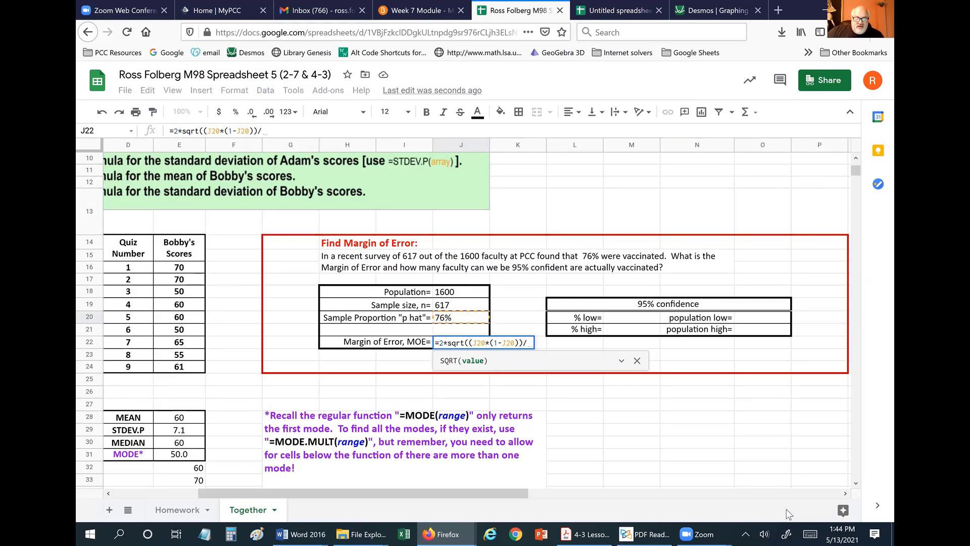
left_click(443, 305)
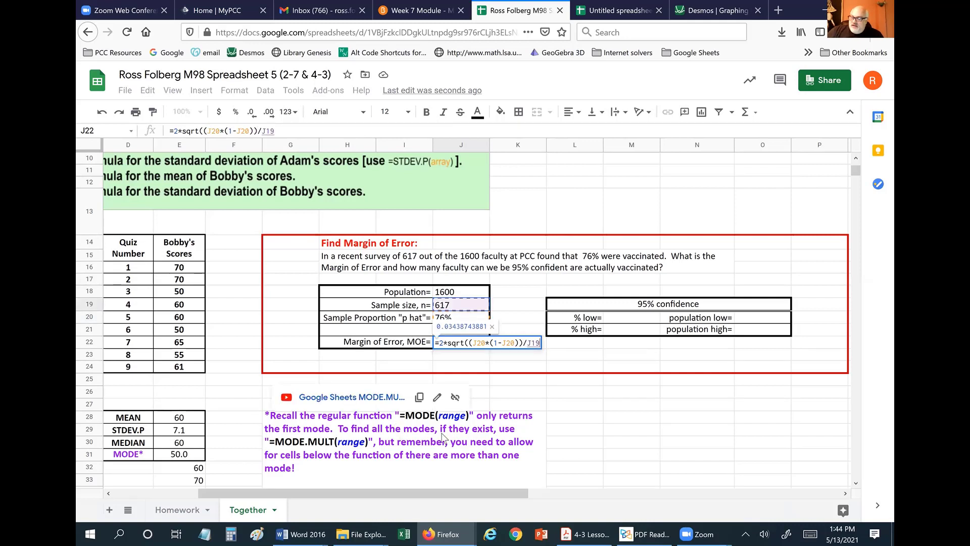
type(")")
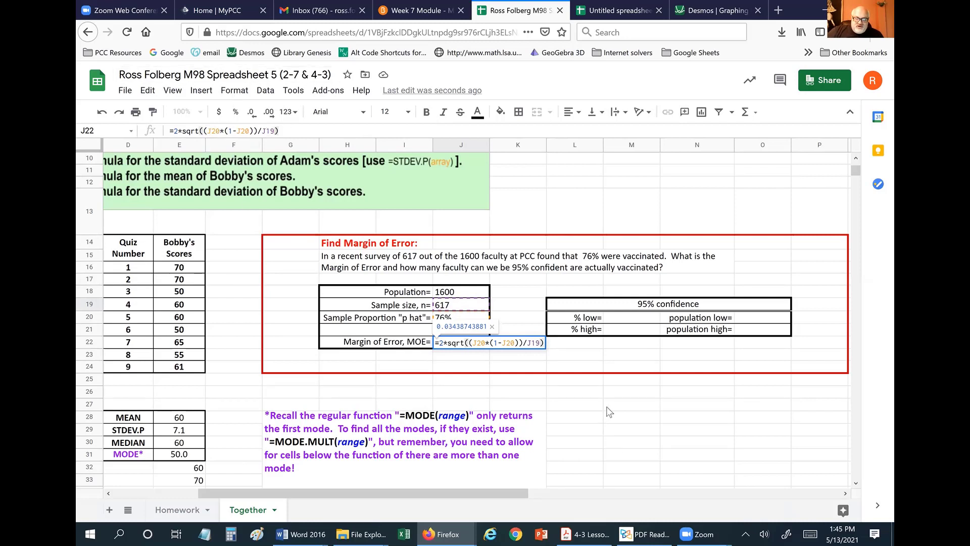
key("Return")
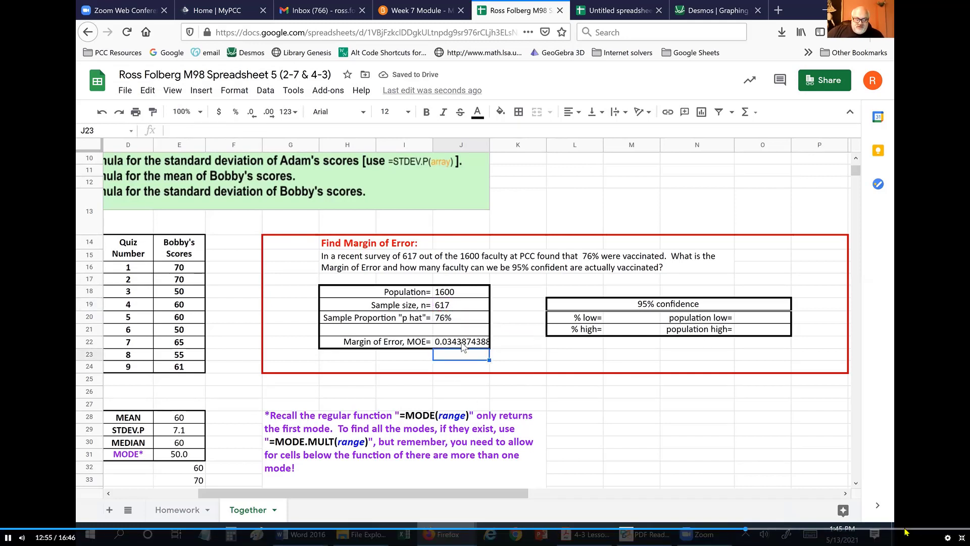
key("Up")
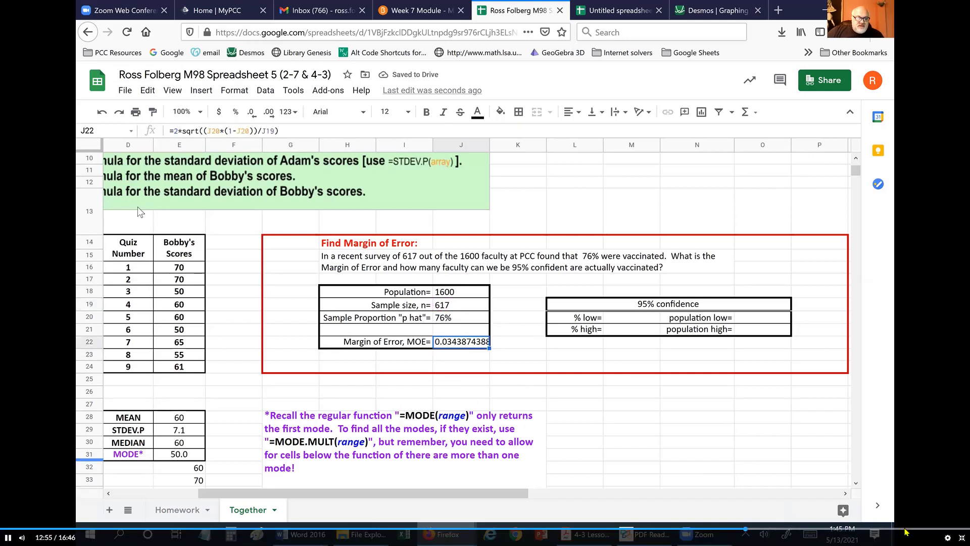
left_click(235, 112)
left_click(641, 432)
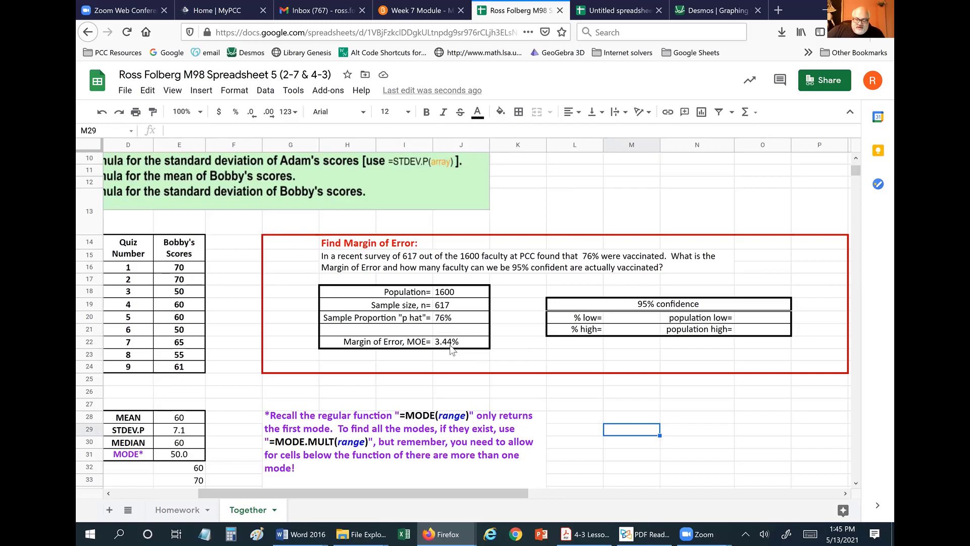
left_click(577, 390)
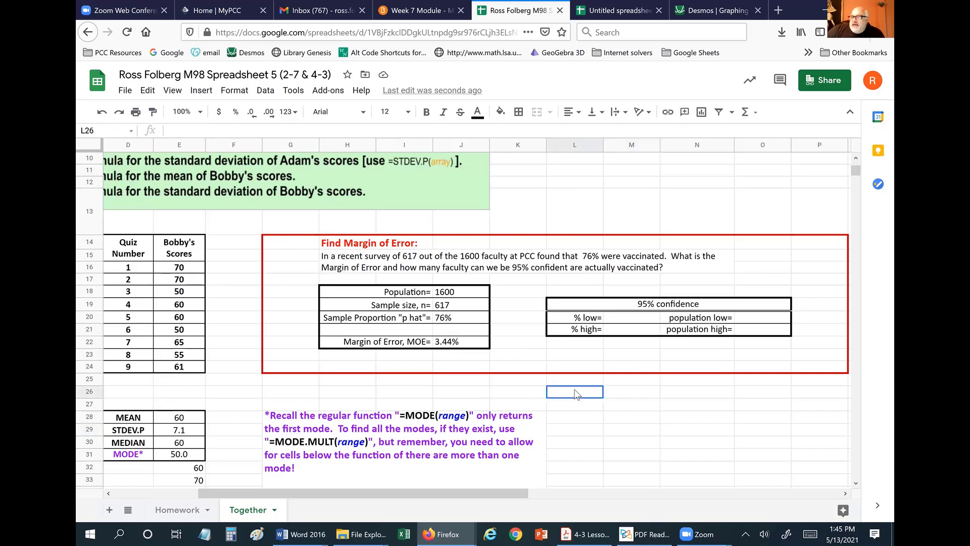
left_click(597, 354)
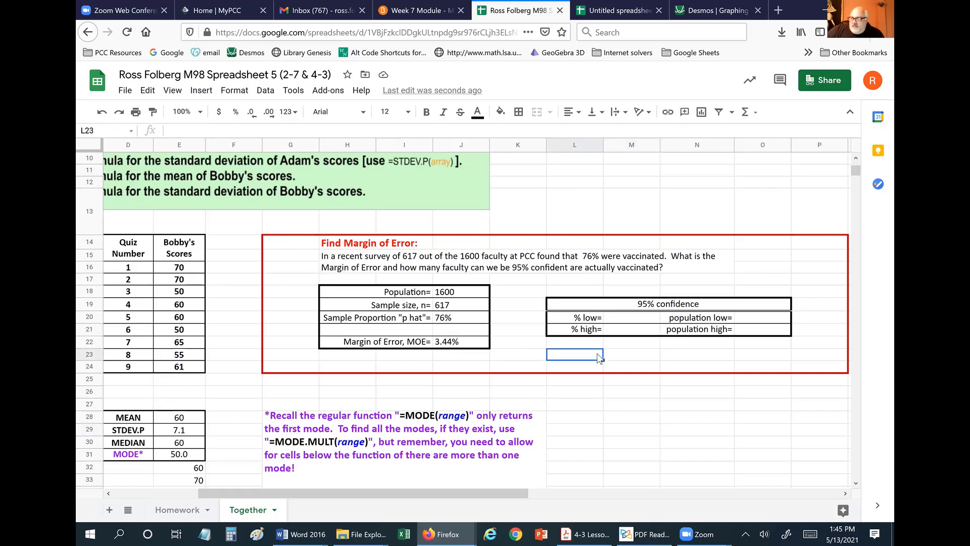
Enter the 95% confidence % low formula =J20-J22 in M20.
left_click(631, 320)
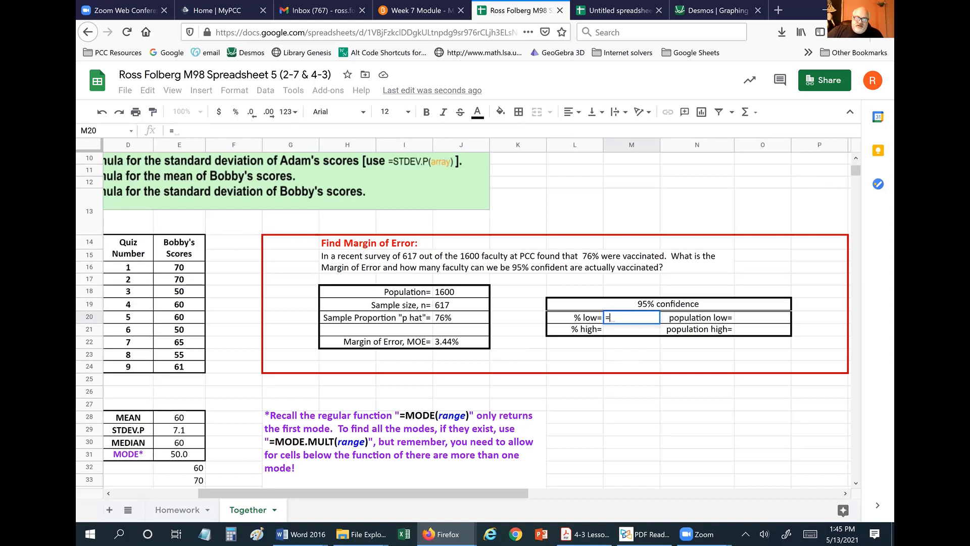
left_click(456, 320)
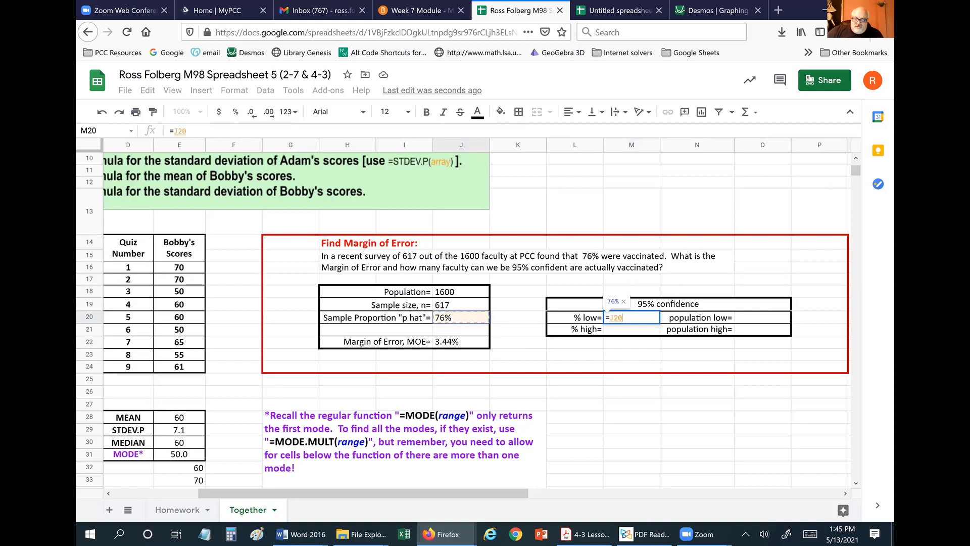
type("-")
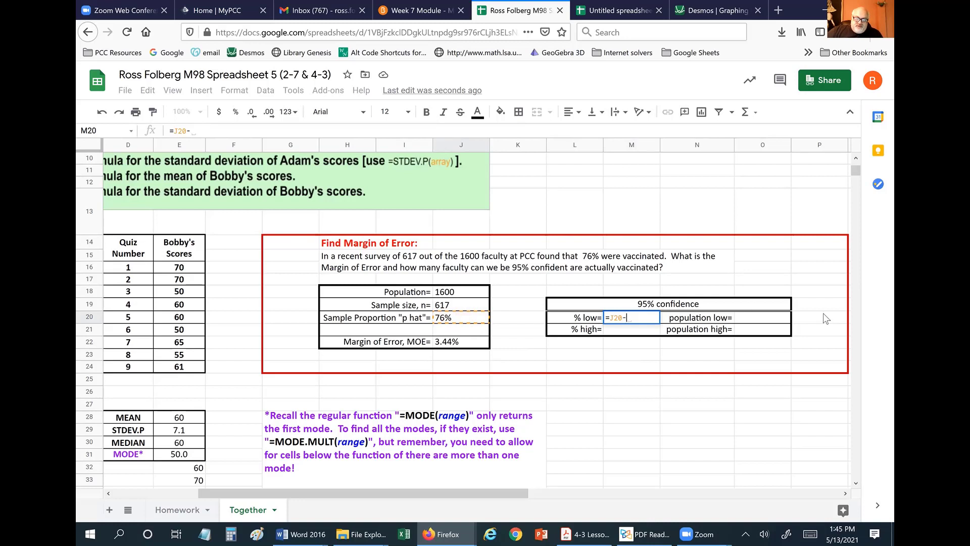
left_click(451, 345)
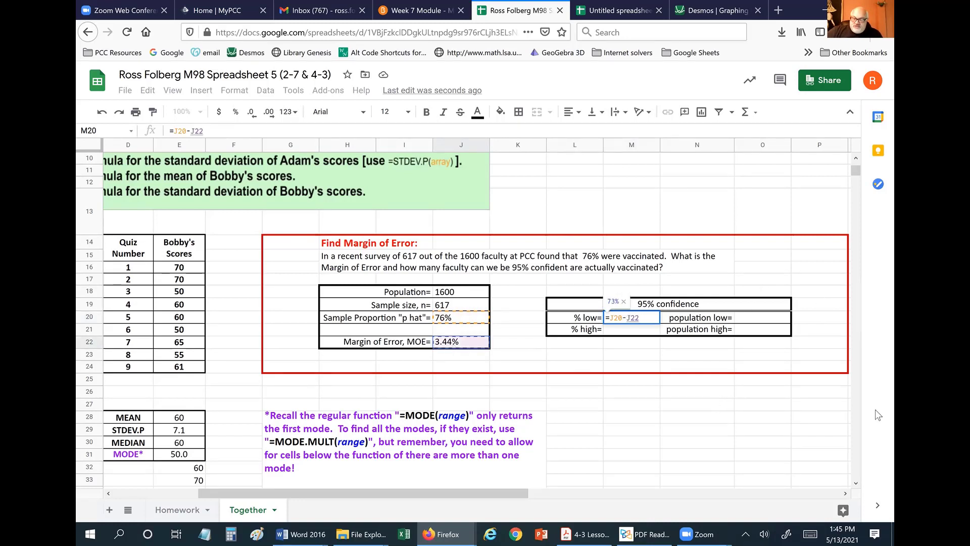
key("Return")
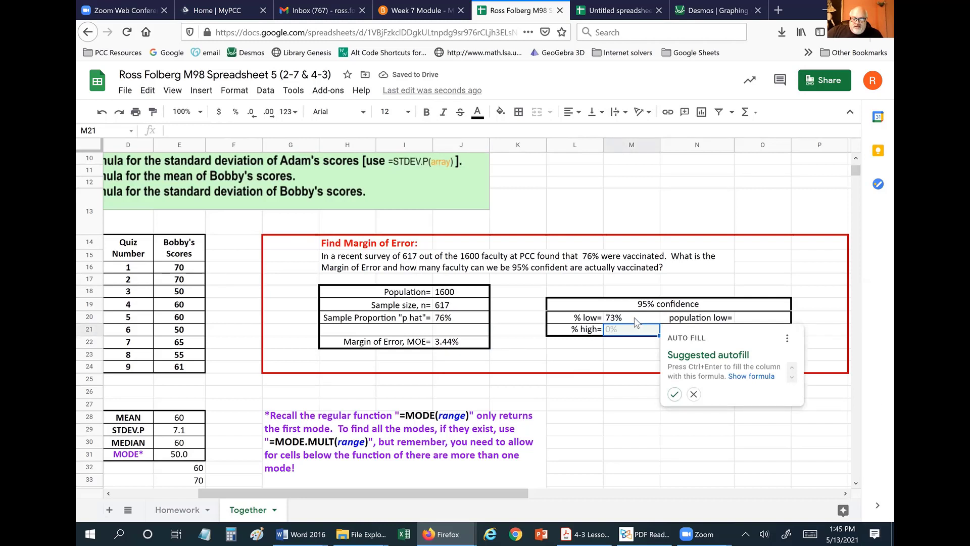
left_click(694, 394)
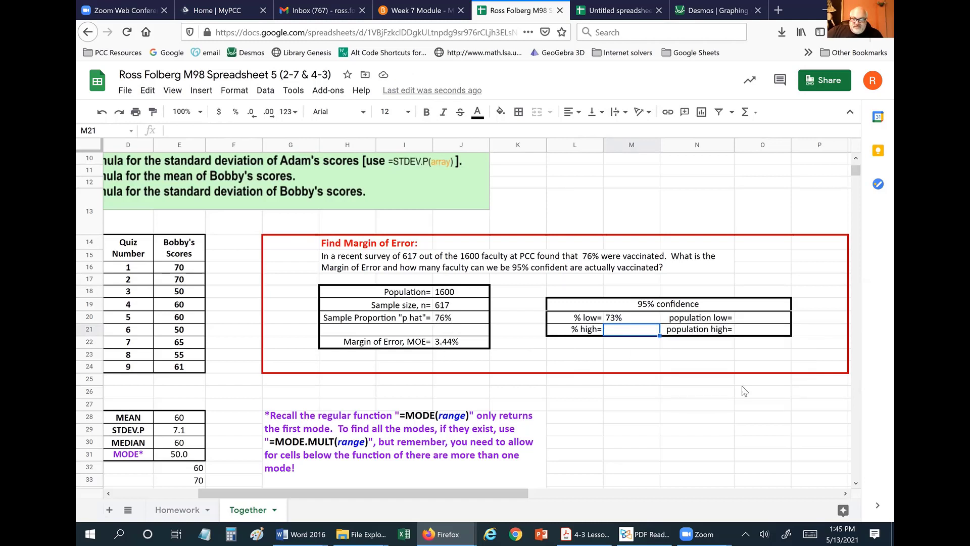
Enter =J20+J22 in M21 and show both percentages with one decimal: 72.6% and 79.4%.
type("=")
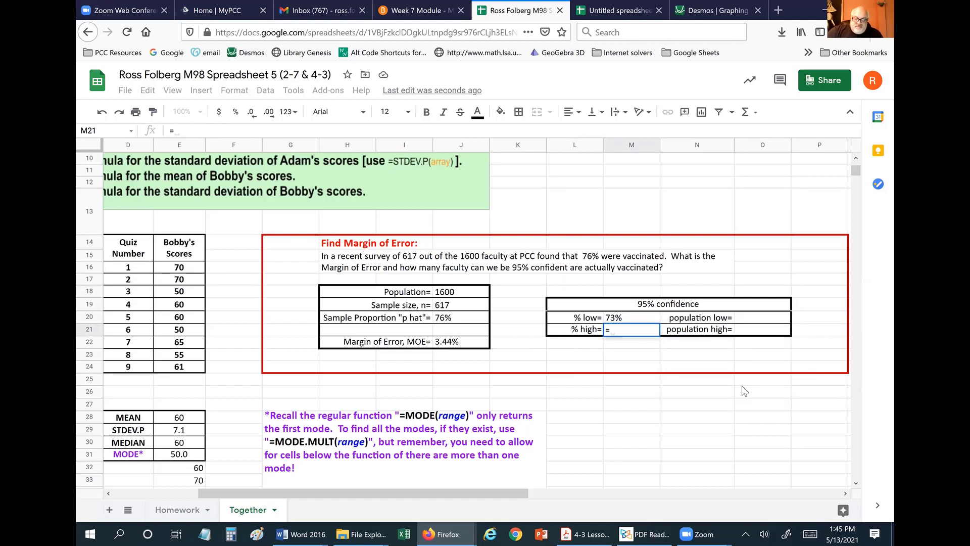
left_click(445, 319)
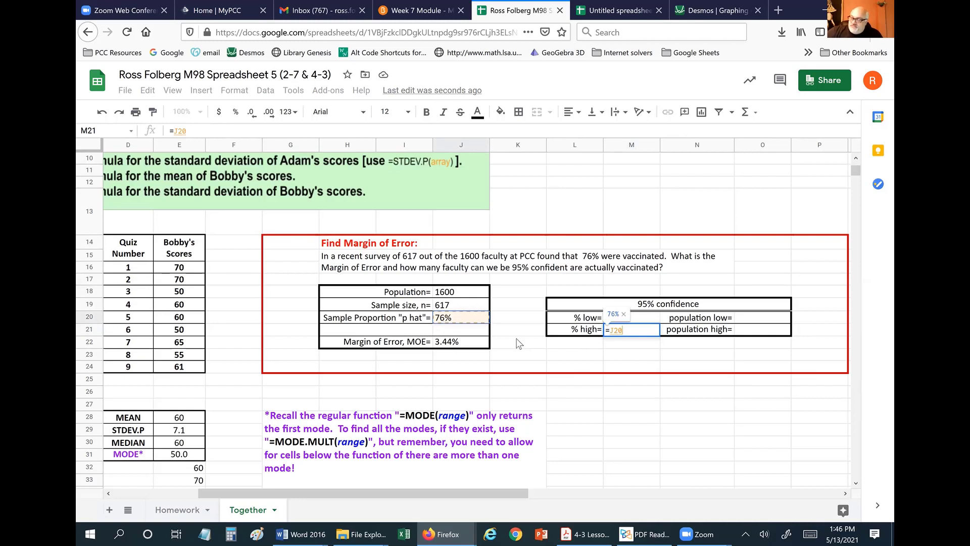
type("+")
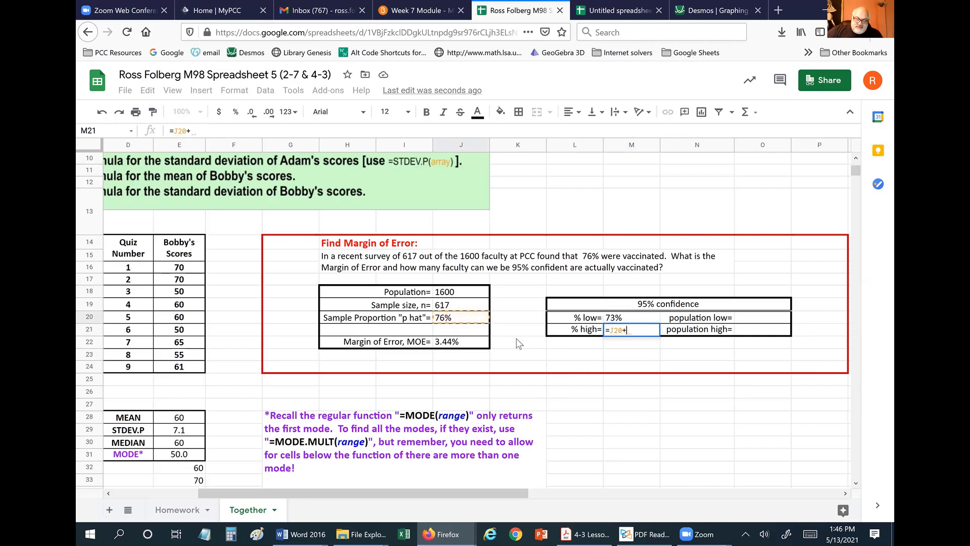
left_click(437, 347)
key("Return")
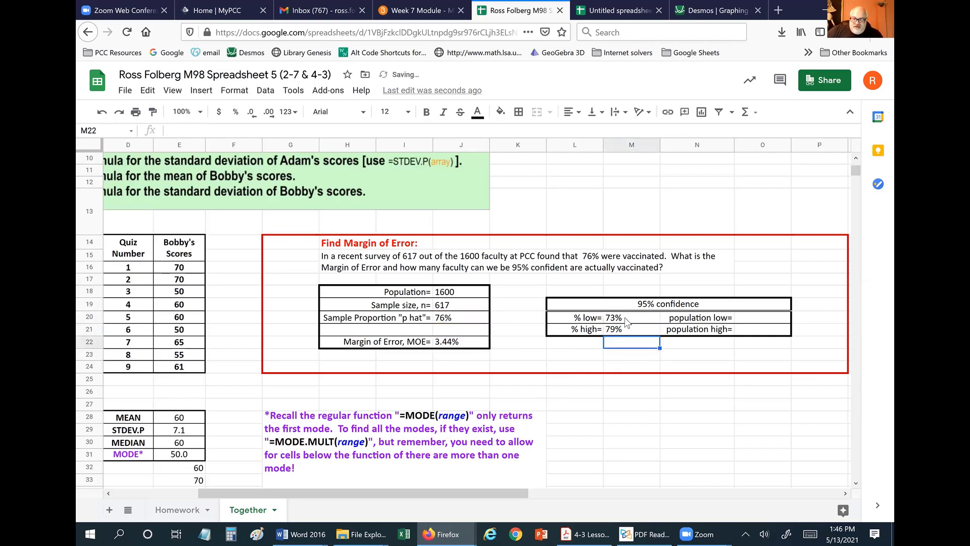
left_click_drag(626, 318, 632, 331)
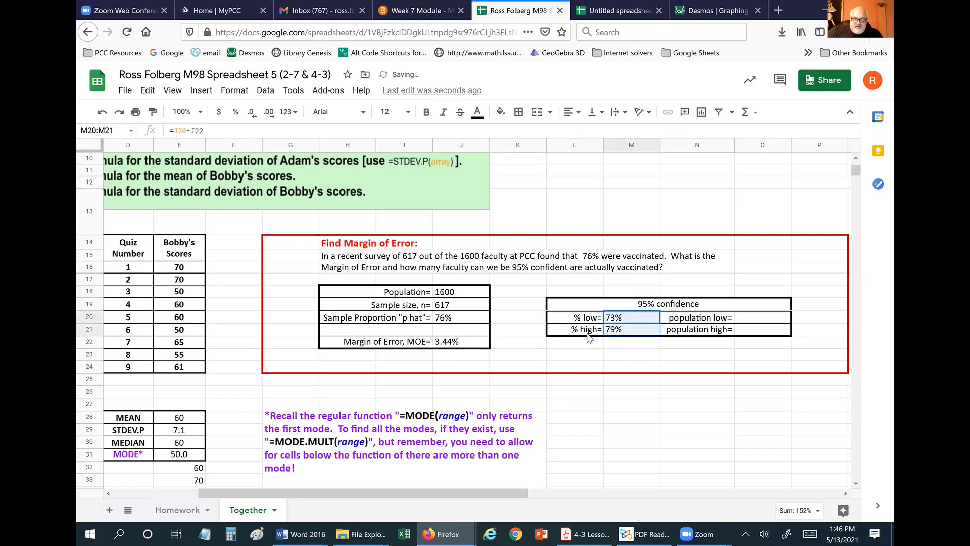
left_click(269, 112)
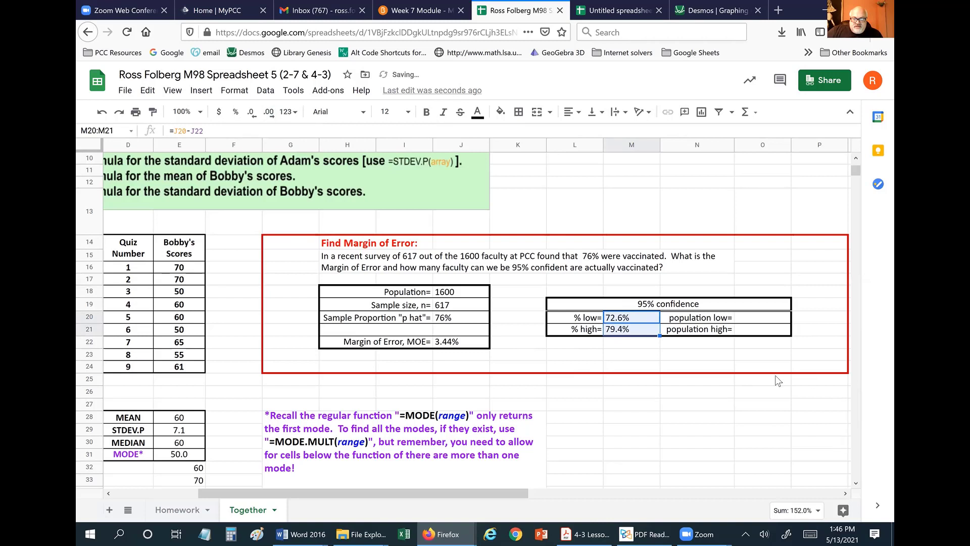
left_click(665, 404)
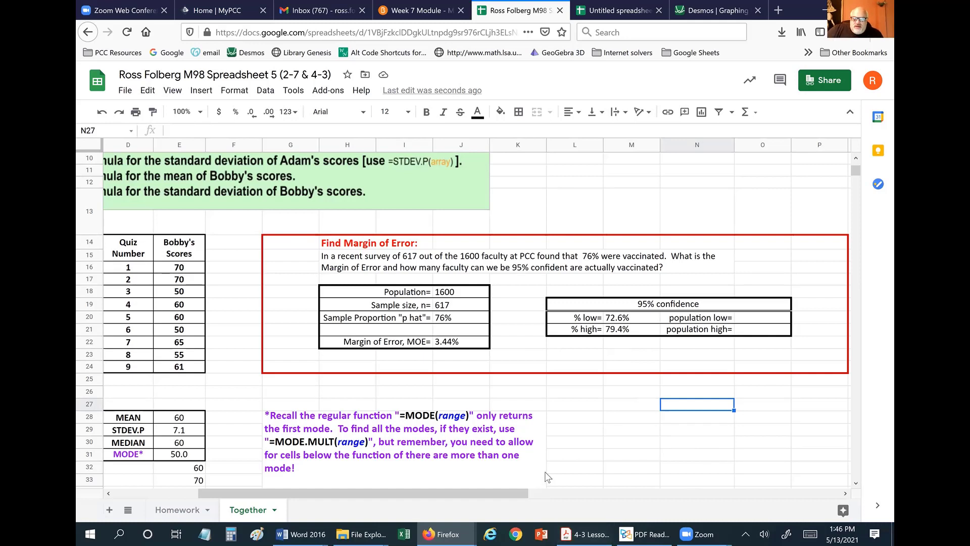
Select the population low cell and recheck the % low formula in M20.
left_click(749, 317)
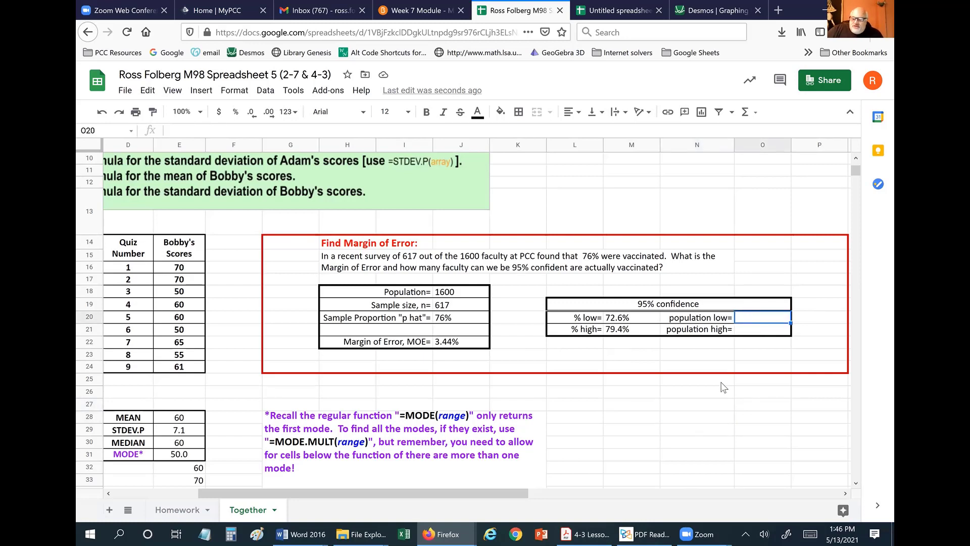
right_click(680, 429)
left_click(605, 412)
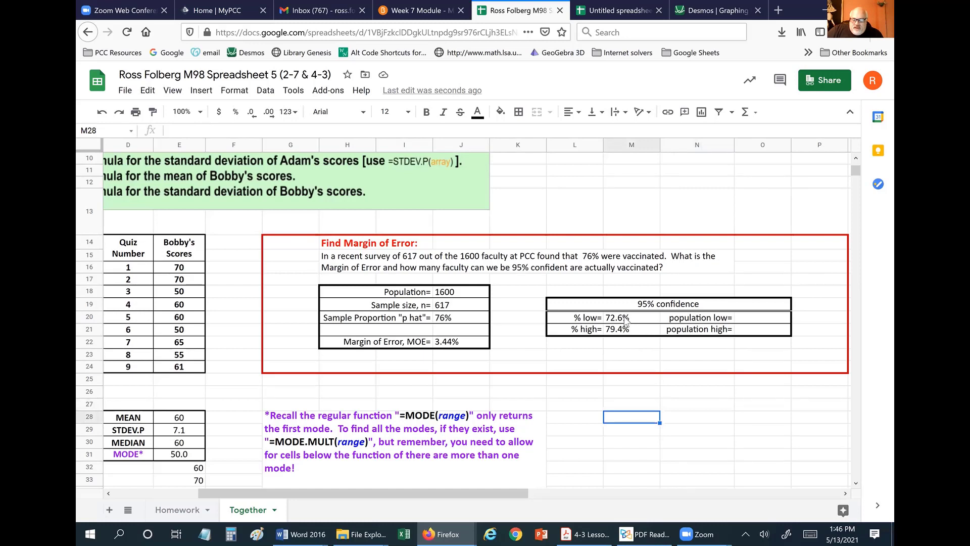
left_click(625, 320)
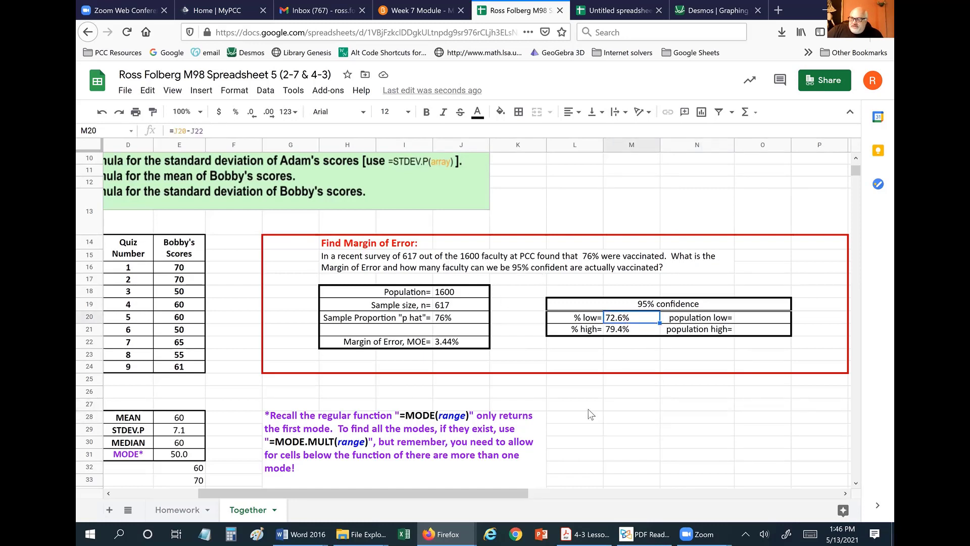
Compute population low =M20*J18 in O20 and high =M21*J18 in O21.
left_click(755, 316)
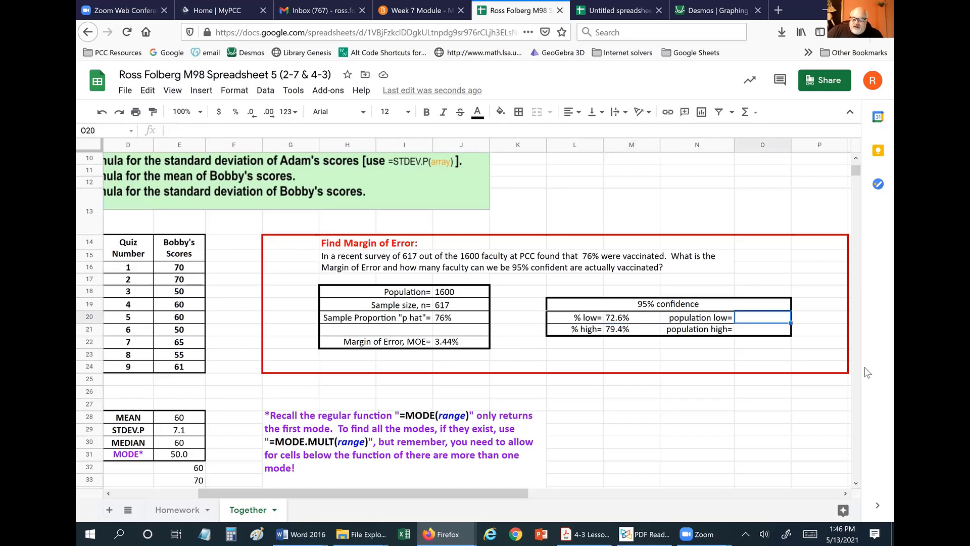
type("=")
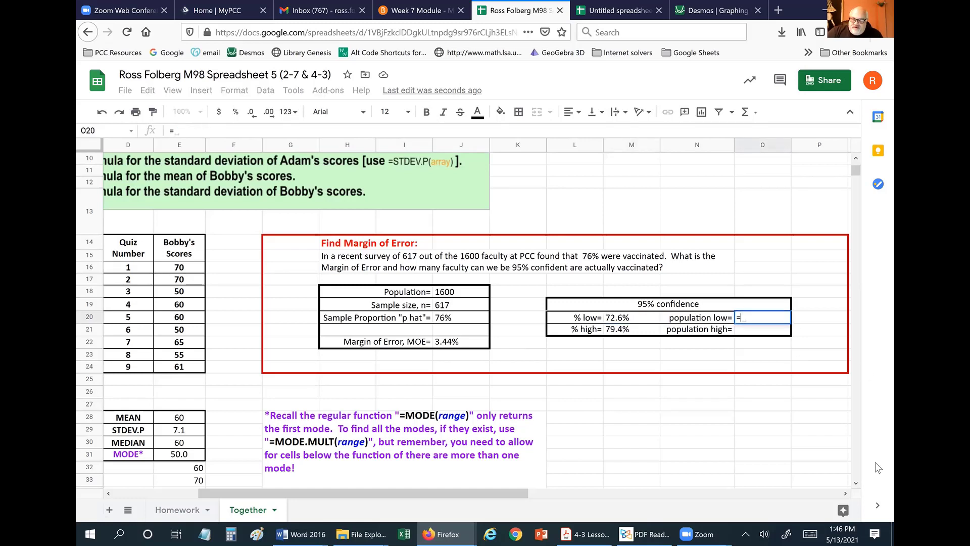
left_click(626, 320)
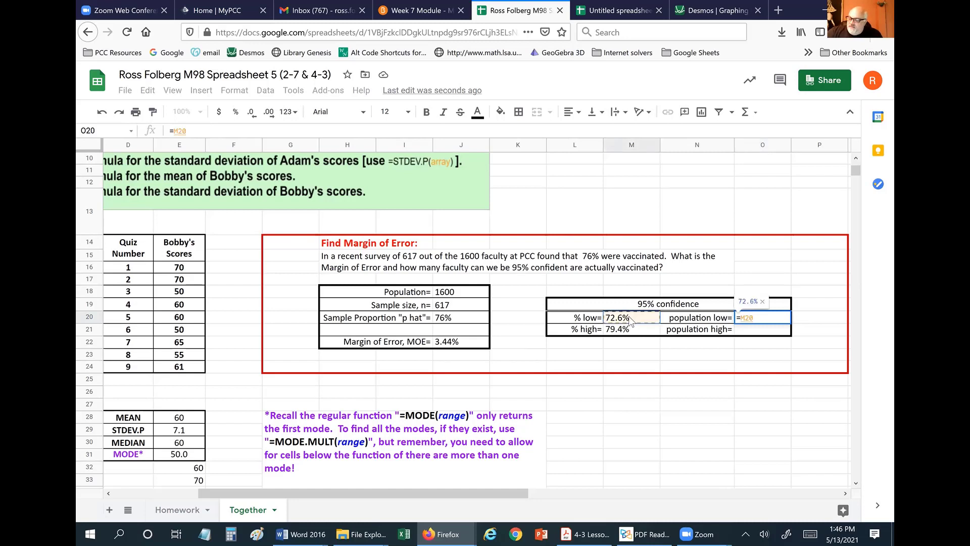
type("*")
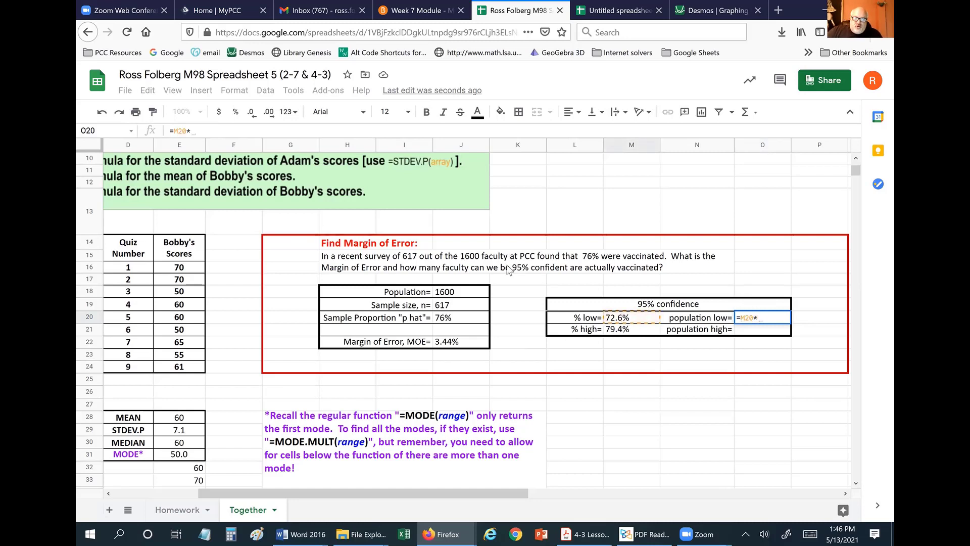
left_click(447, 296)
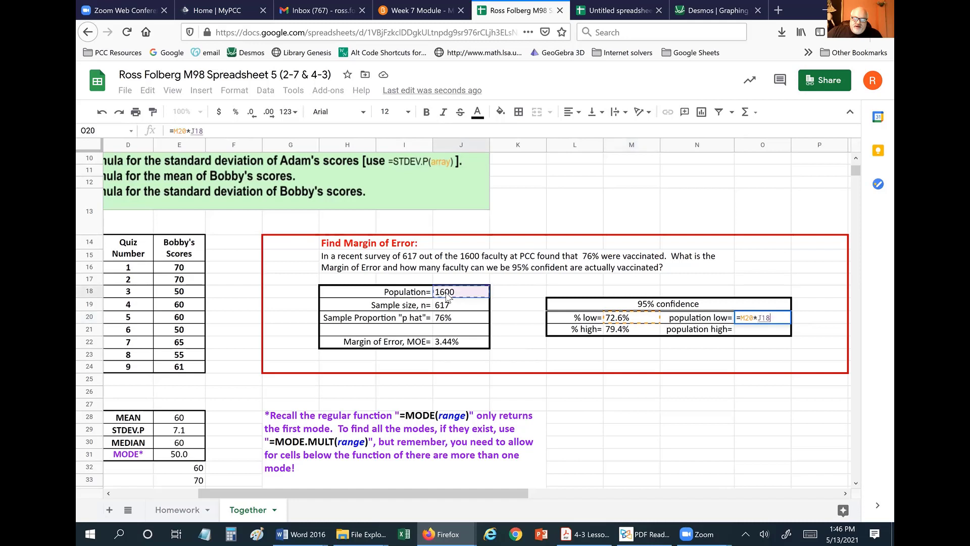
key("Return")
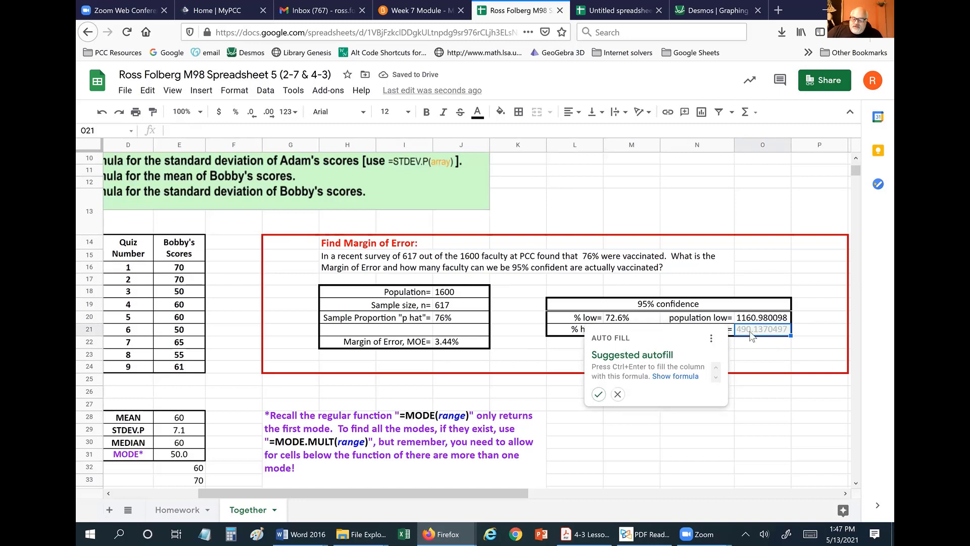
type("=")
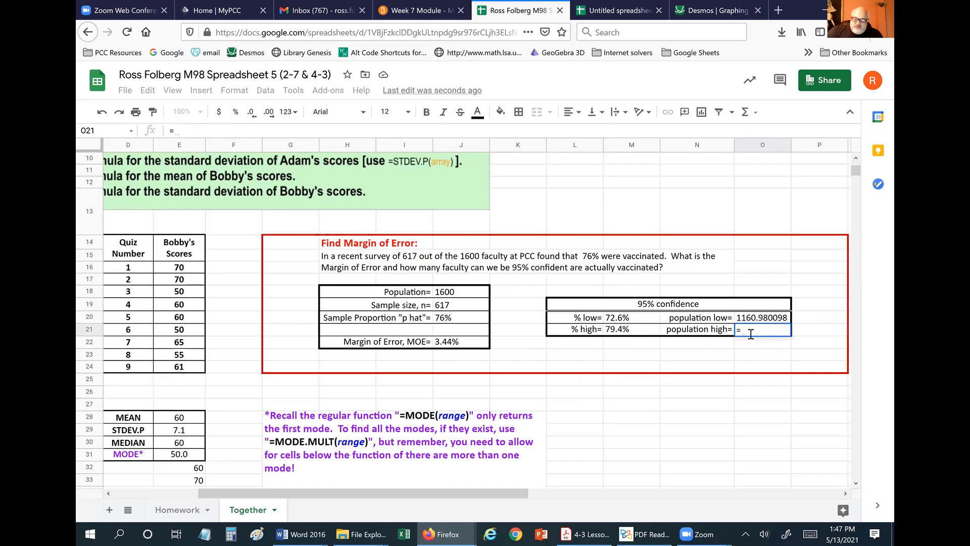
left_click(622, 332)
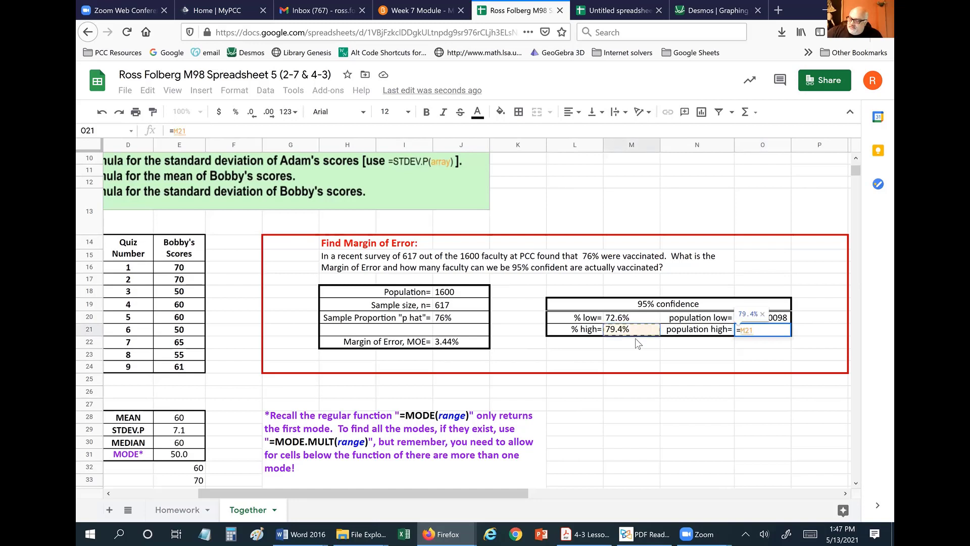
type("*")
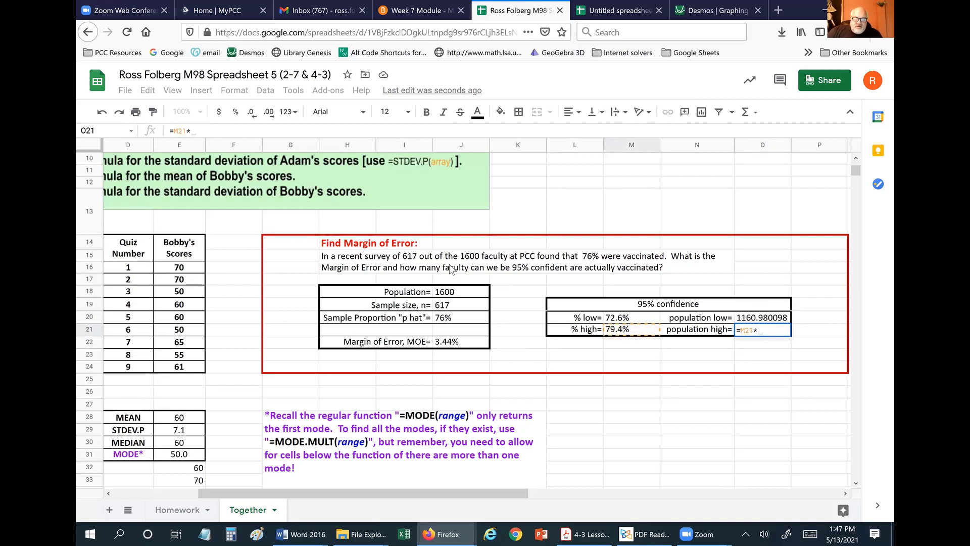
left_click(457, 292)
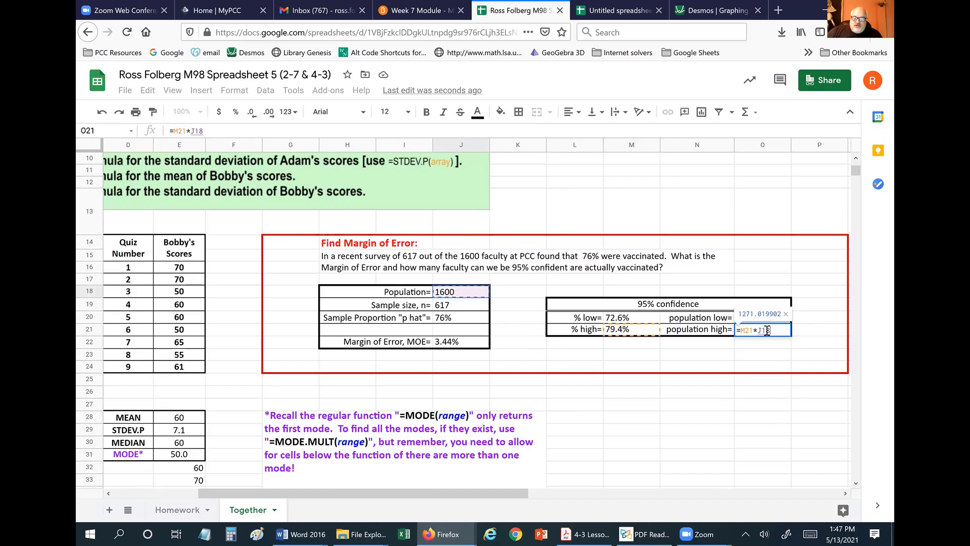
key("Return")
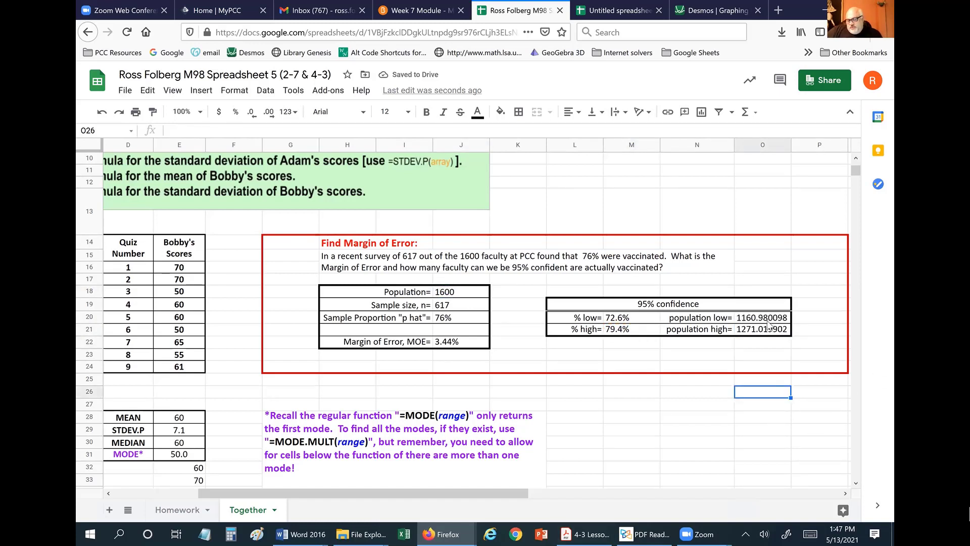
Decrease decimals on O20:O21 three times so the counts read 1161 and 1271.
left_click_drag(766, 317, 765, 330)
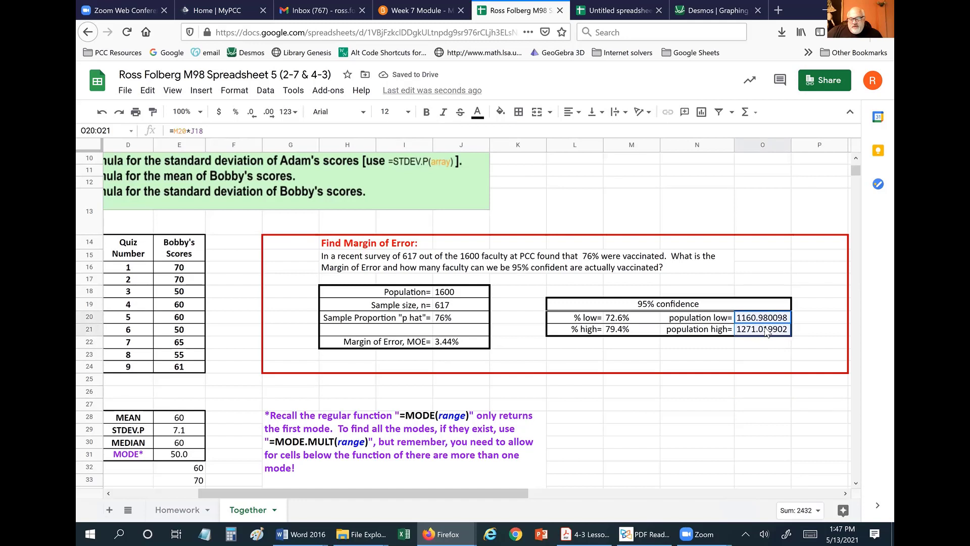
left_click(251, 113)
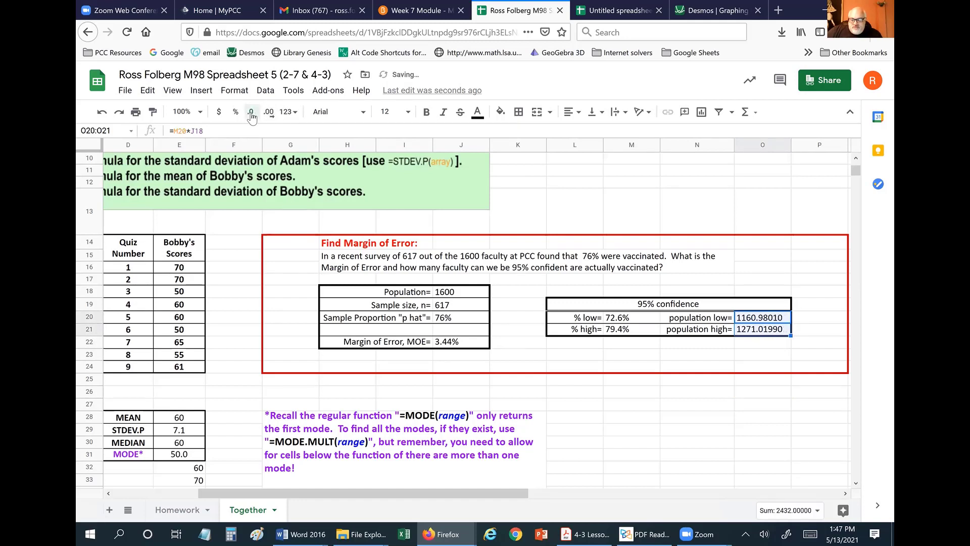
left_click(251, 113)
left_click(251, 113)
left_click(251, 113)
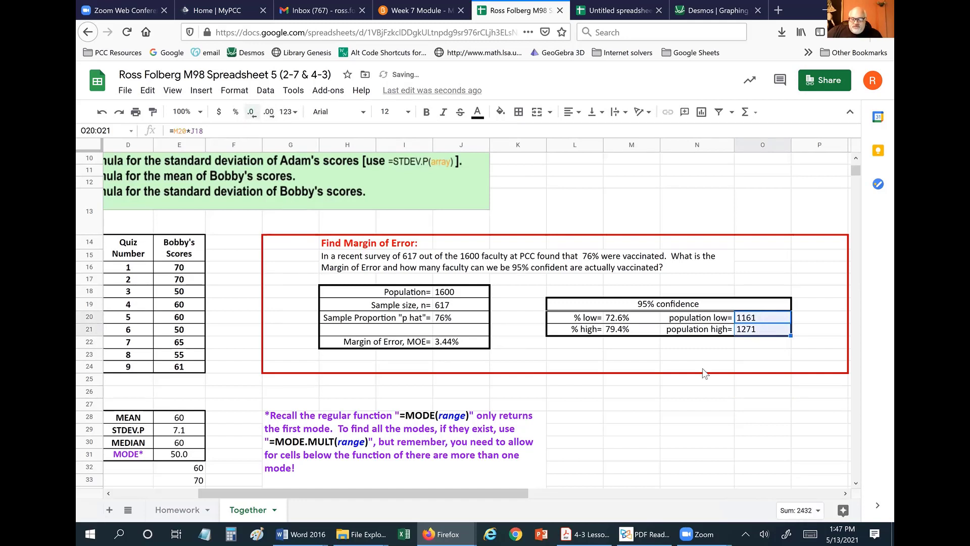
left_click(716, 446)
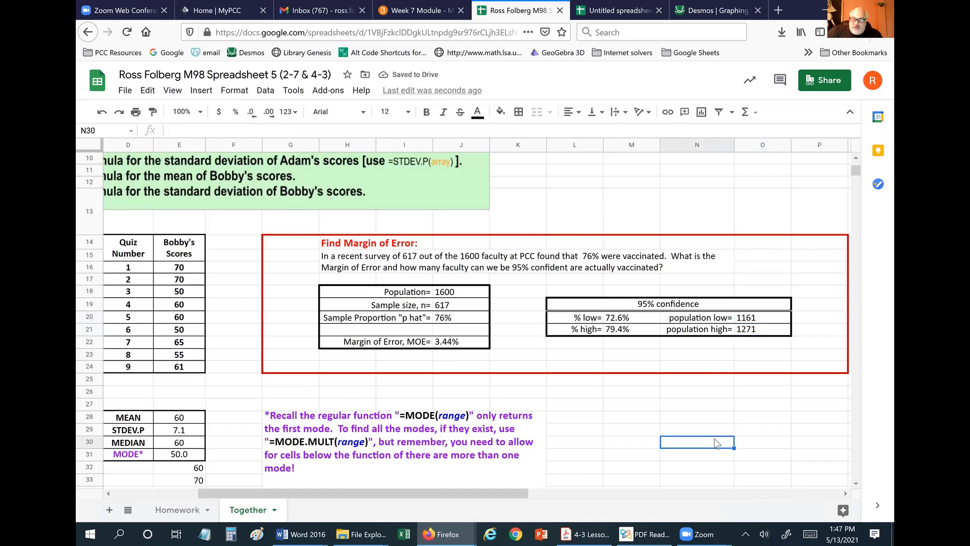
left_click(760, 335)
right_click(758, 335)
left_click(728, 341)
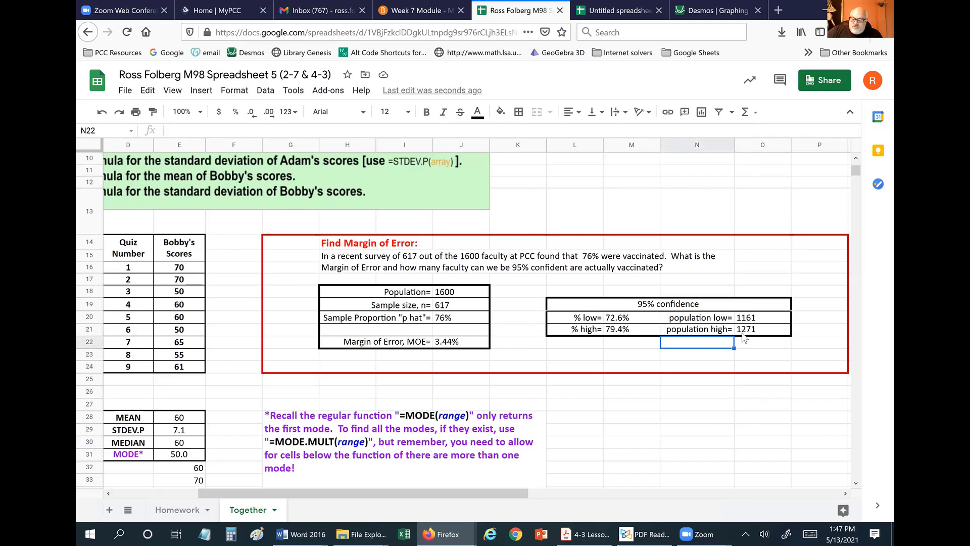
left_click(469, 260)
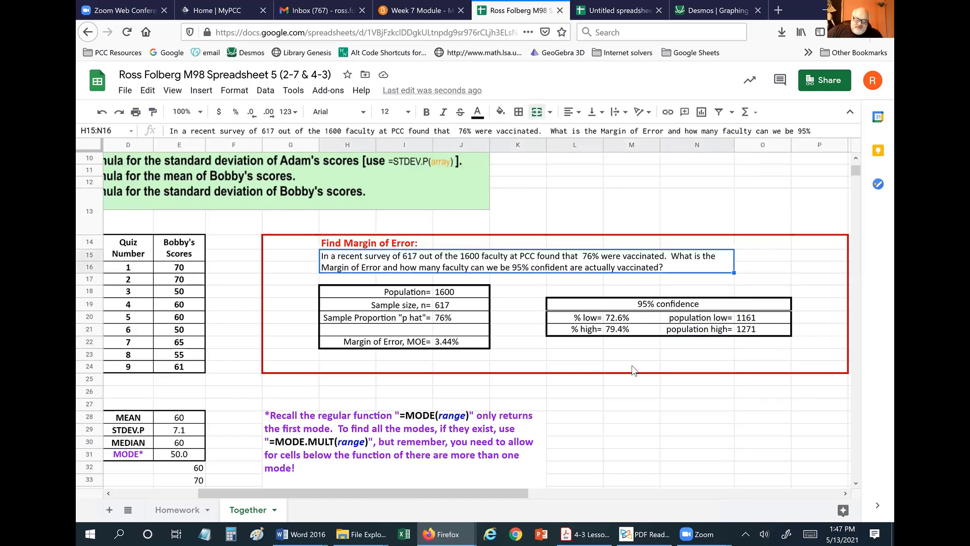
left_click(735, 432)
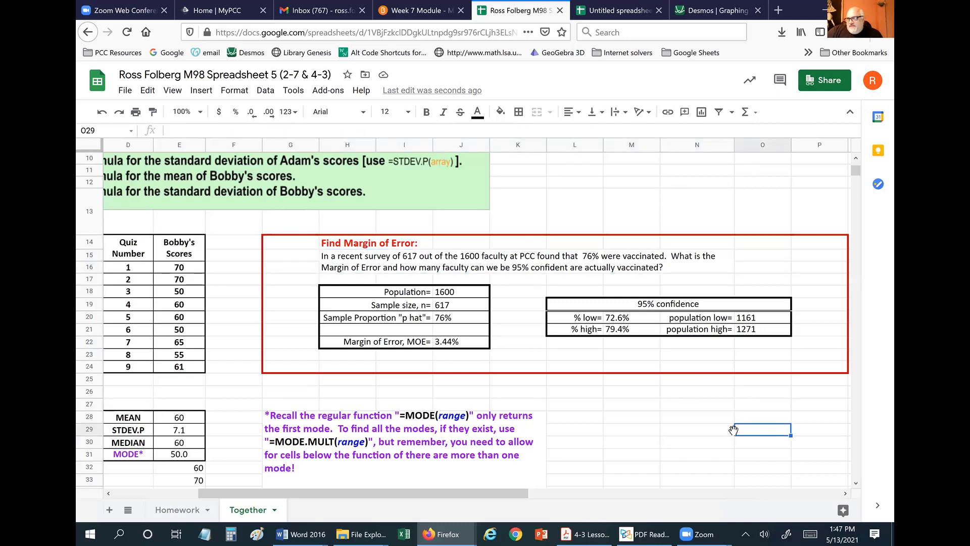
left_click(677, 432)
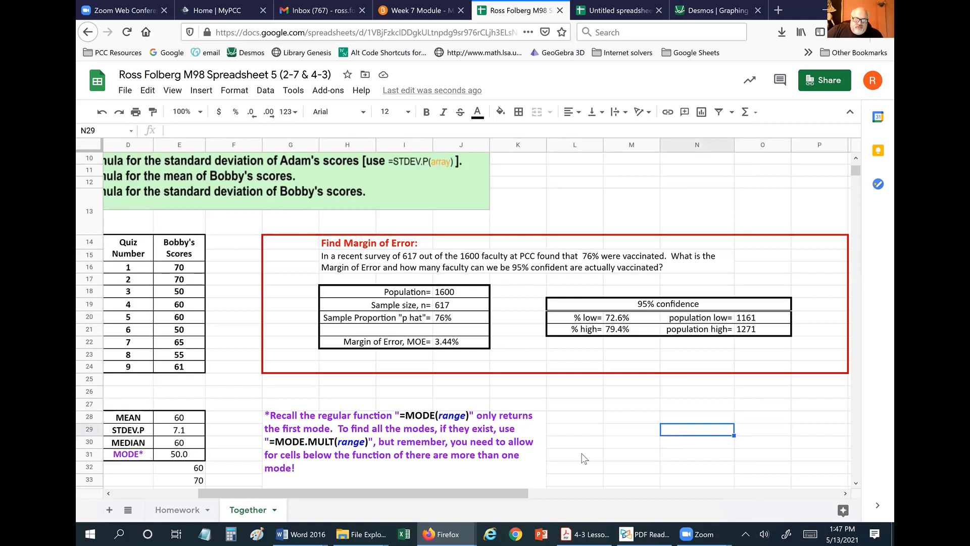
left_click(747, 331)
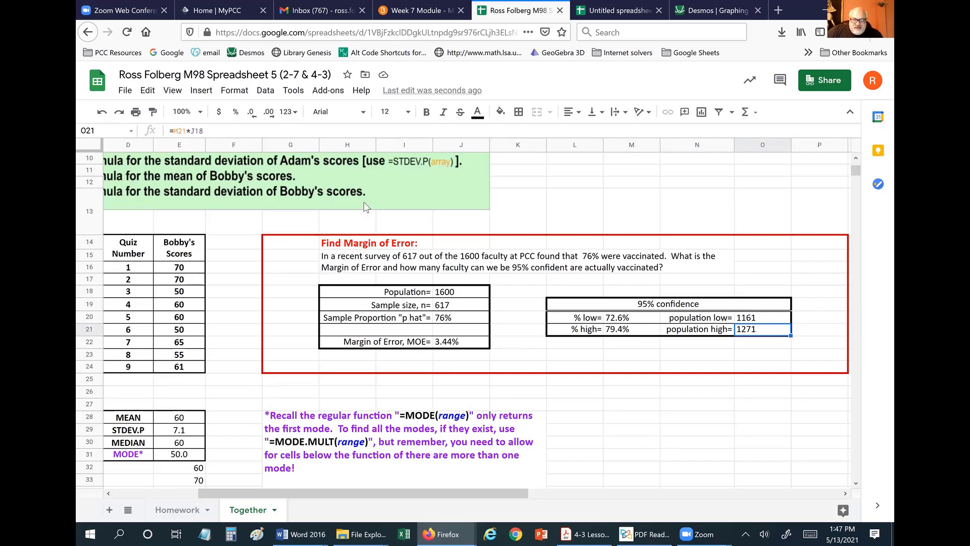
left_click(223, 130)
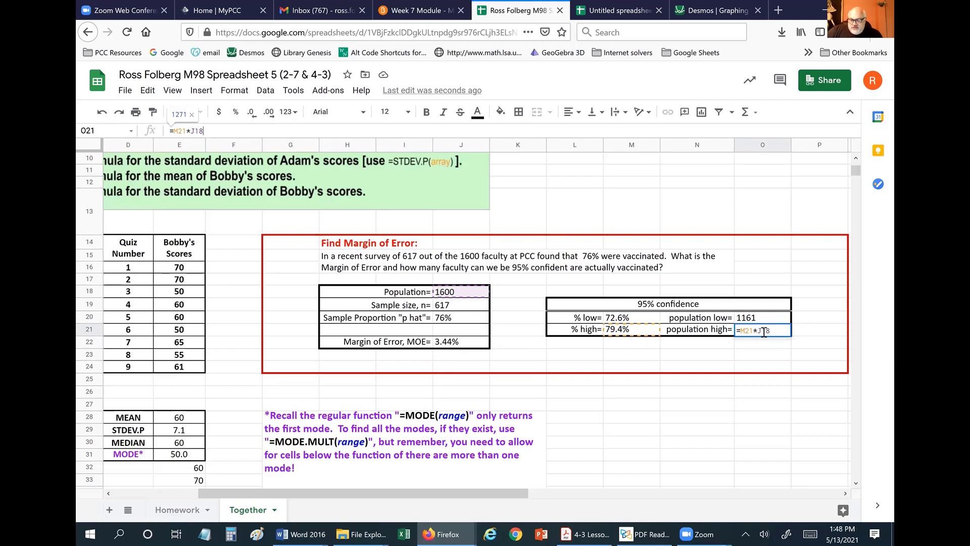
left_click(657, 446)
left_click(452, 345)
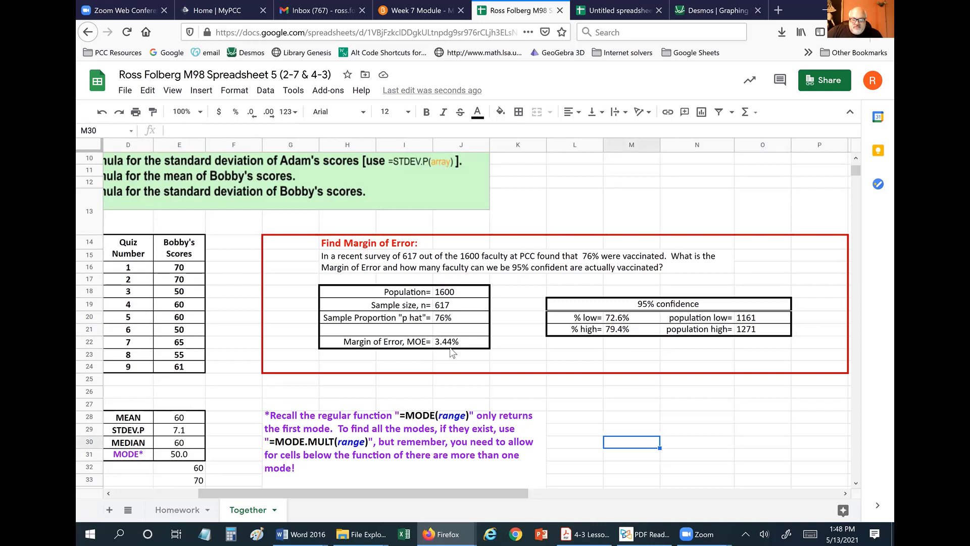
left_click(296, 131)
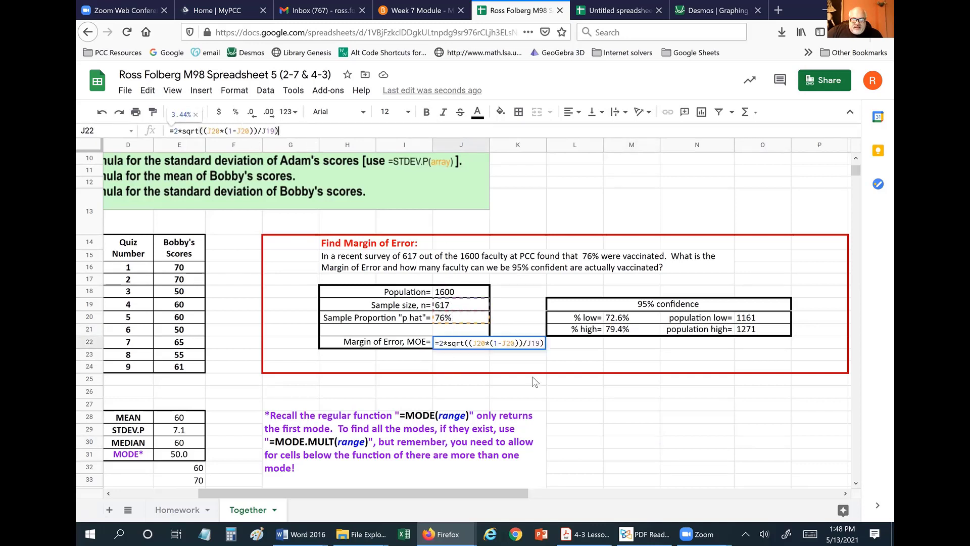
left_click(635, 418)
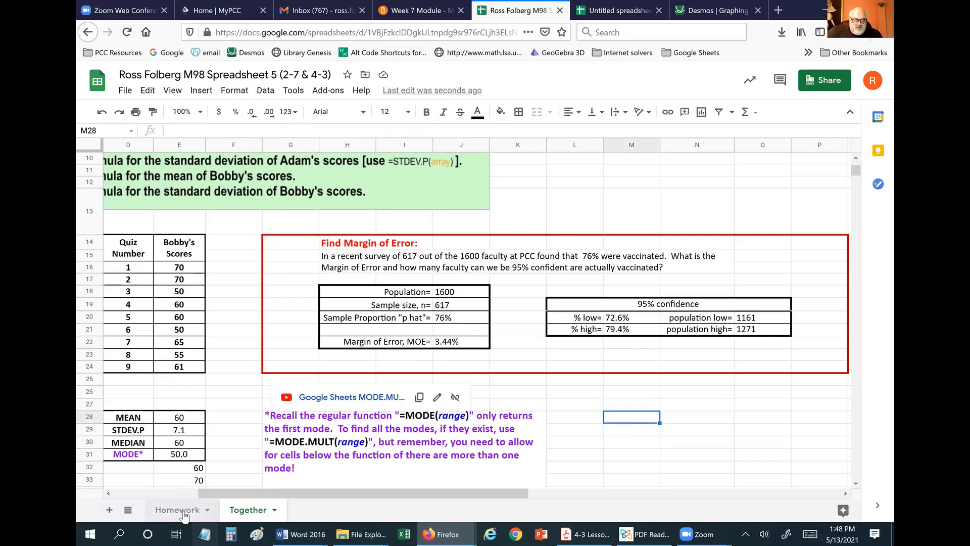
Switch to the Homework sheet tab.
scroll(454, 371, "down", 3)
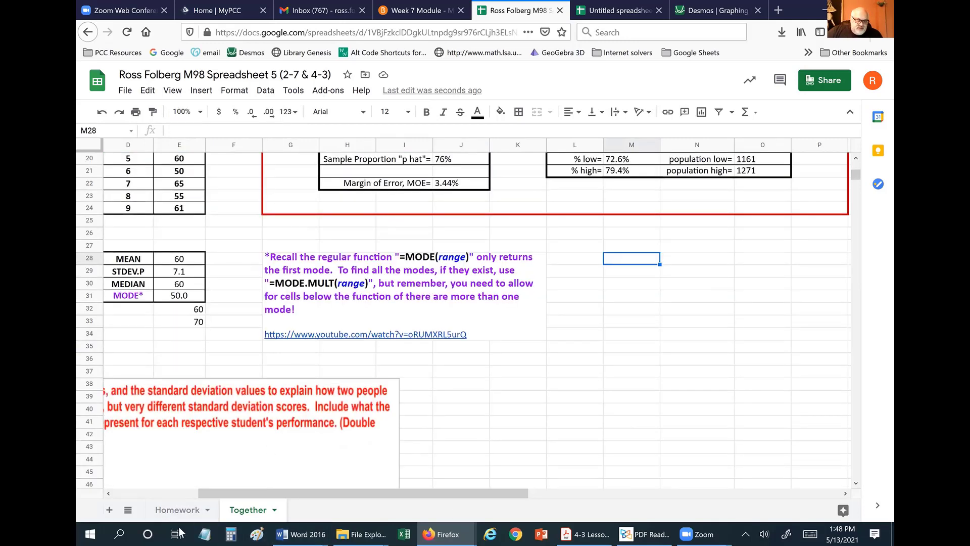
scroll(183, 516, "up", 2)
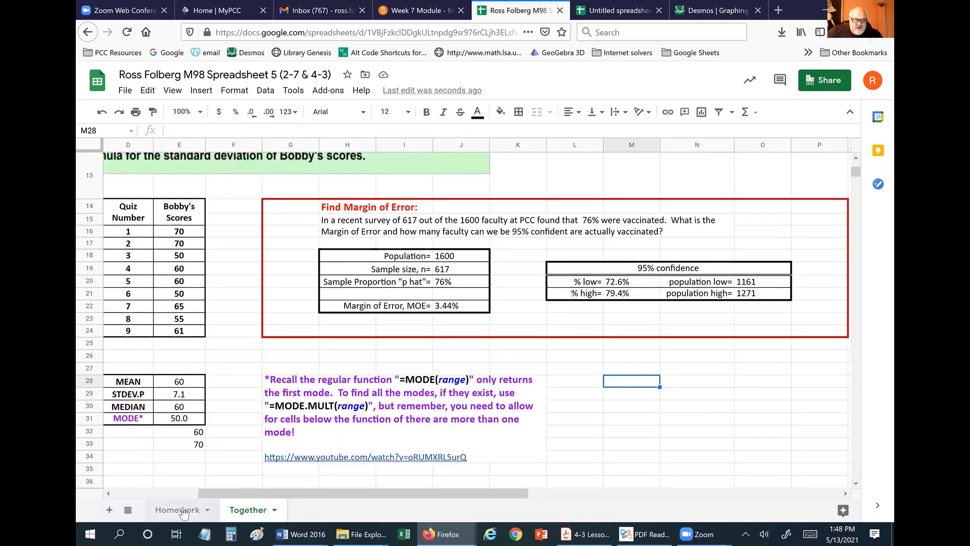
left_click(183, 513)
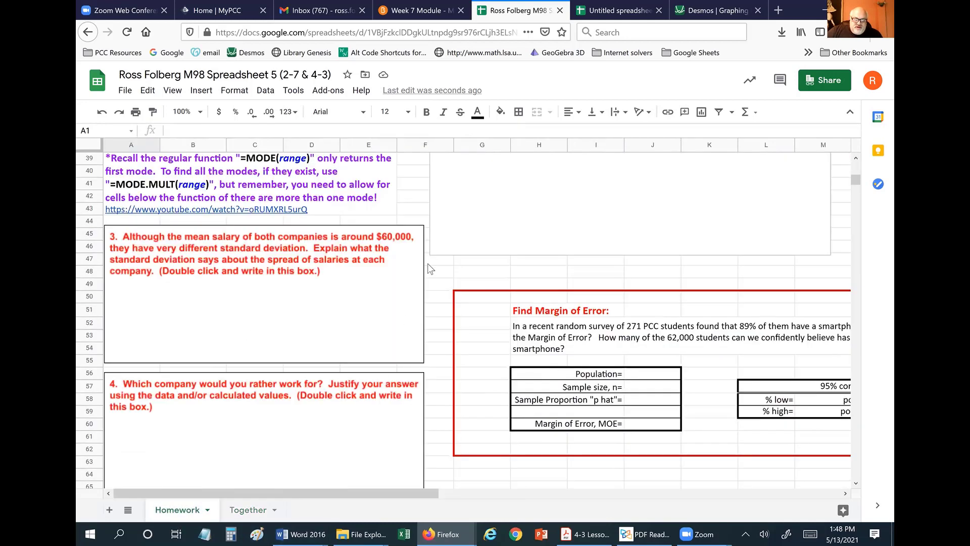
scroll(427, 263, "up", 5)
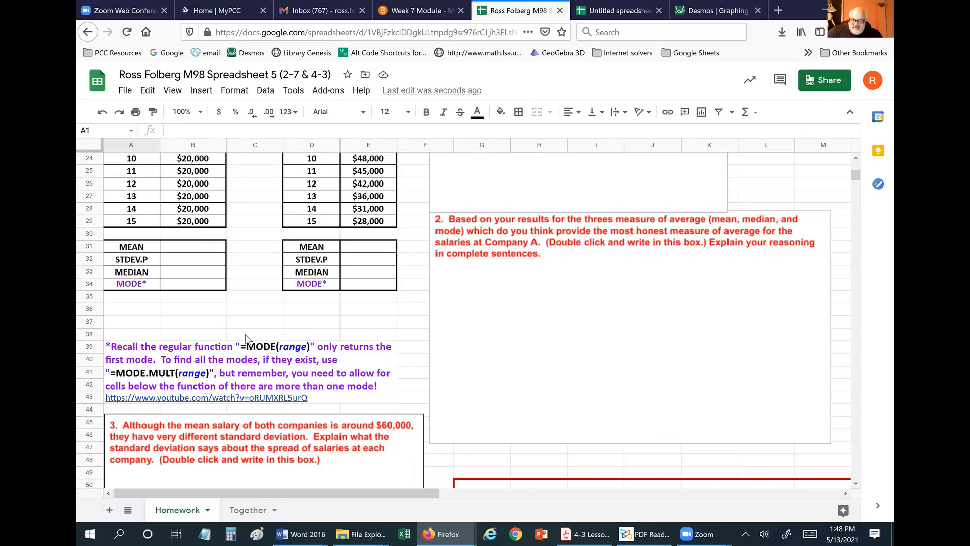
scroll(502, 286, "down", 2)
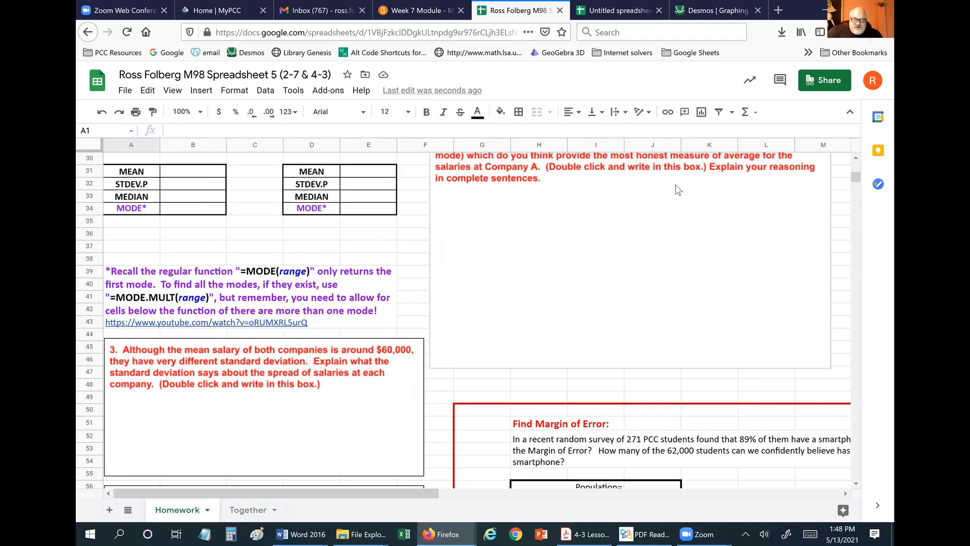
Open and save-close the question 2 answer drawing, then bring the smartphone Margin of Error table into view.
double_click(528, 292)
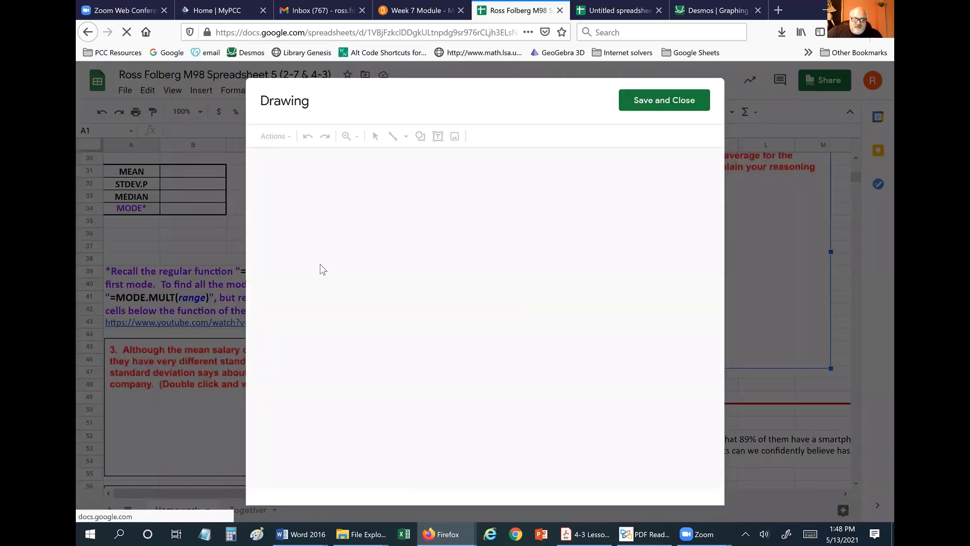
left_click(333, 292)
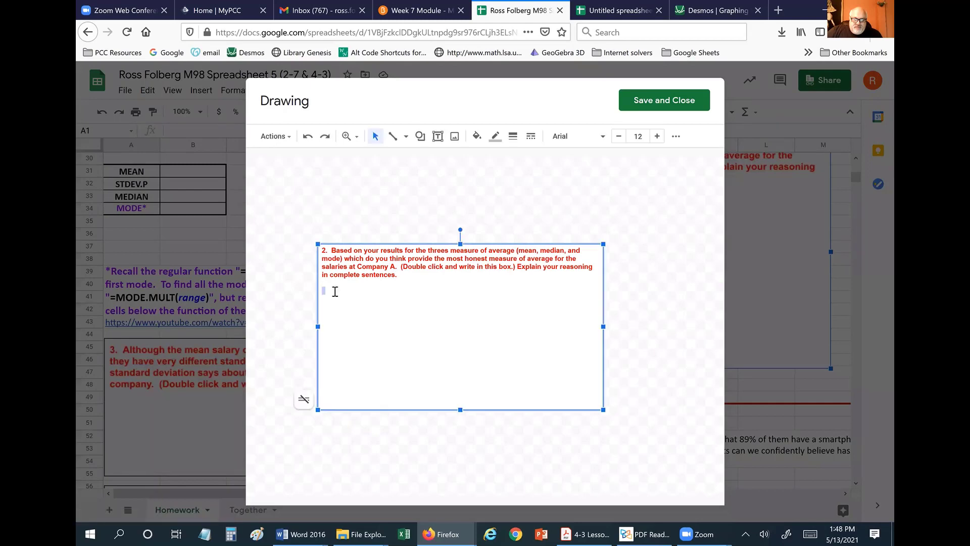
left_click(655, 103)
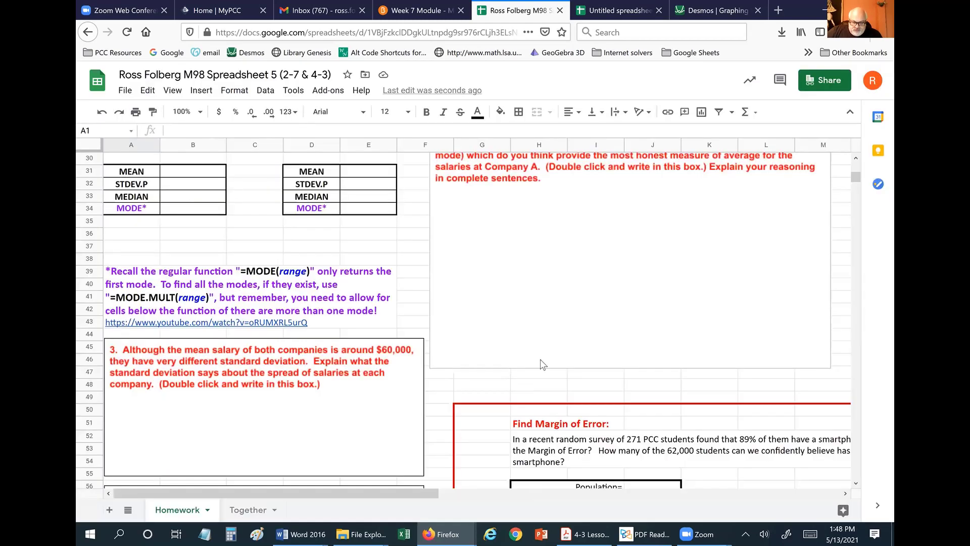
scroll(574, 346, "down", 3)
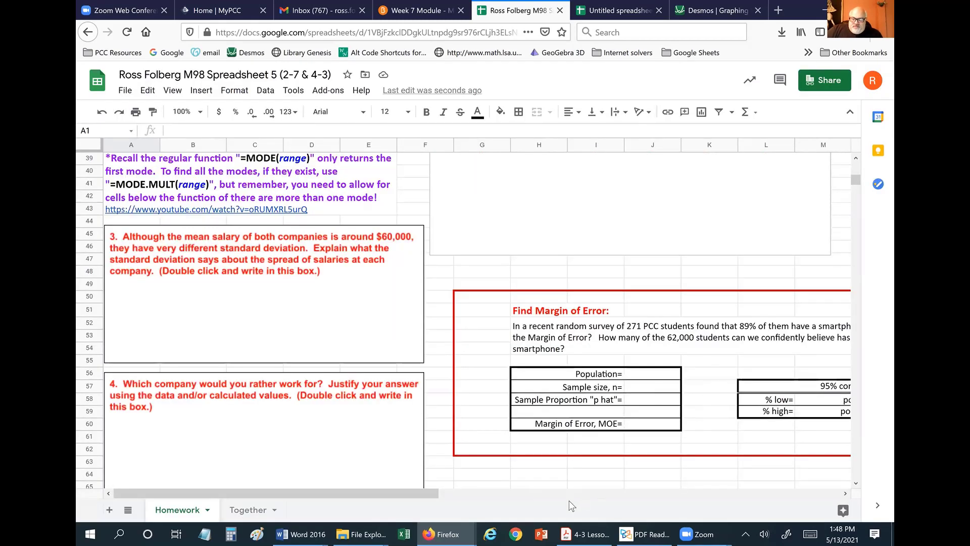